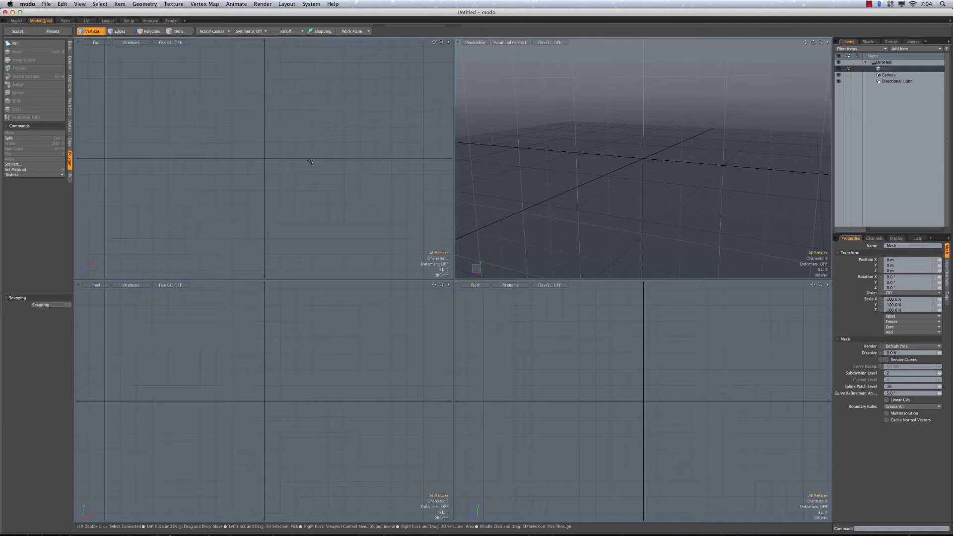
- Add a default sphere as a new mesh item
click(70, 47)
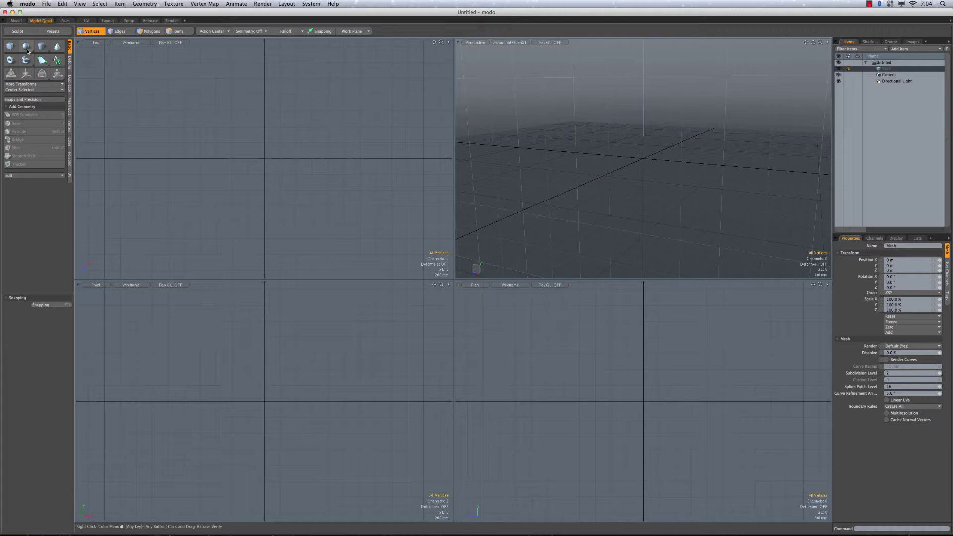
key(shift)
ctrl+click(27, 48)
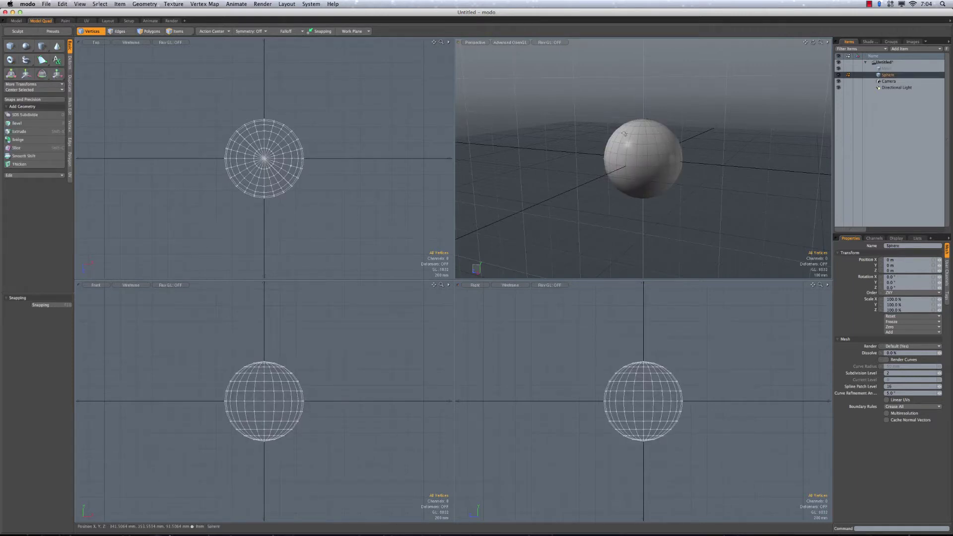
alt+drag(641, 195, 611, 128)
scroll(645, 142, up, 5)
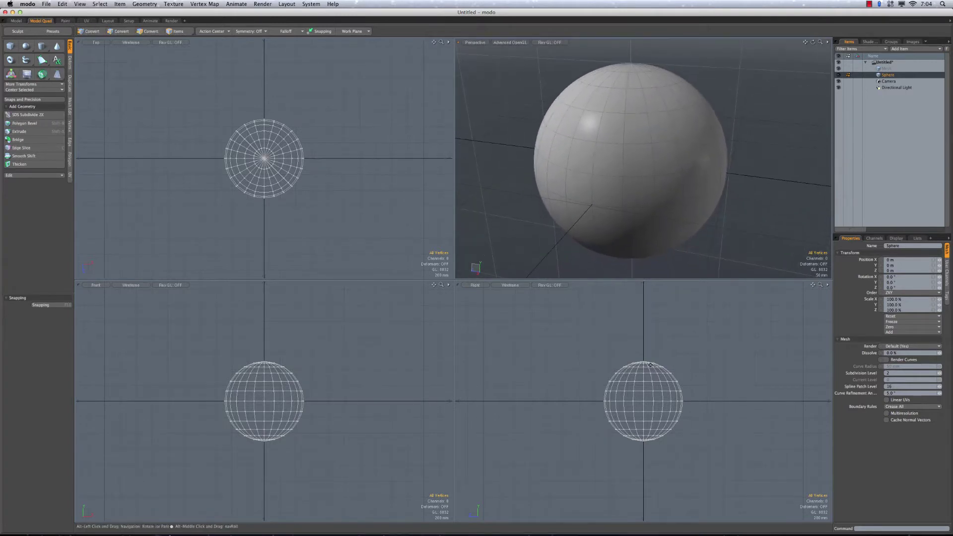
ctrl+alt+drag(649, 404, 693, 406)
ctrl+alt+drag(634, 364, 670, 398)
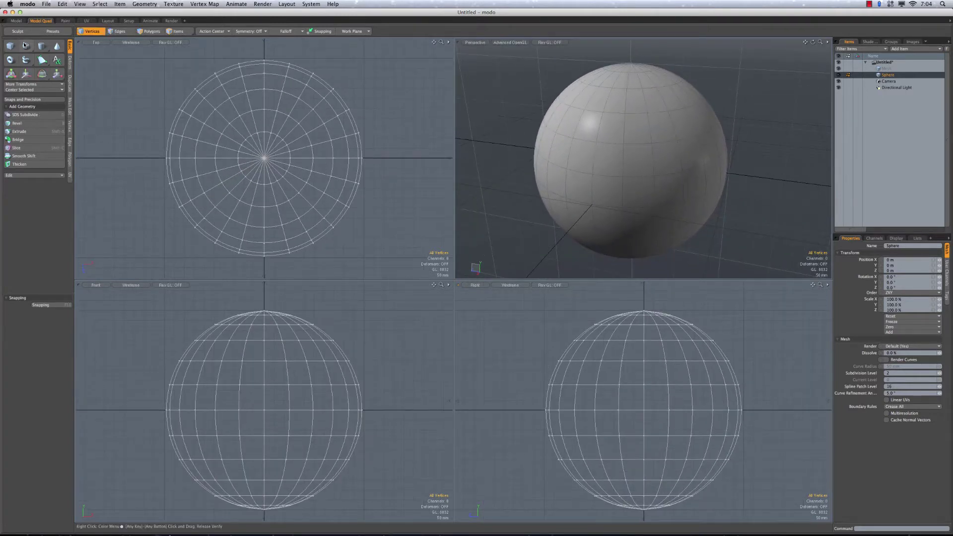
- Examine the sphere primitive's settings and, close up in the front view, the sphere's top pole and its outer edge at the equator
click(26, 45)
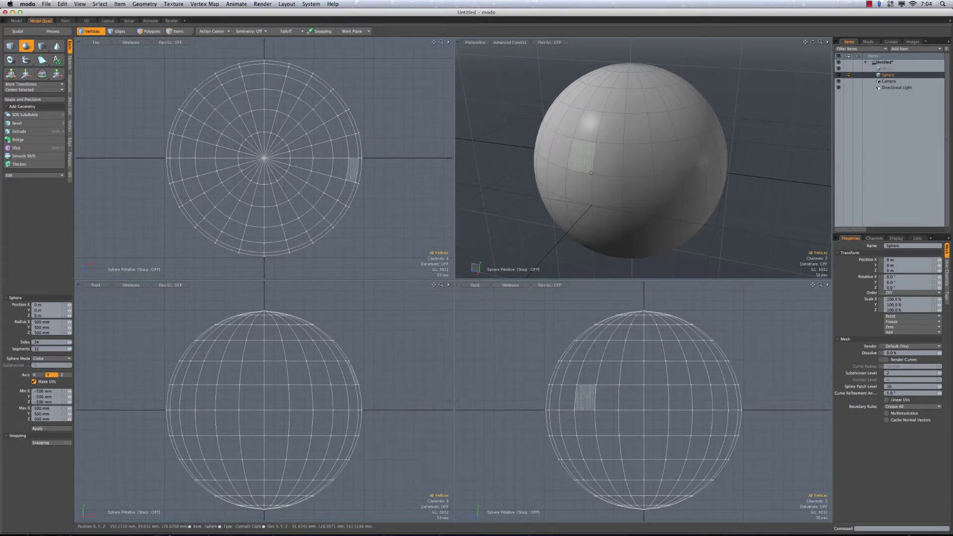
alt+drag(606, 194, 657, 129)
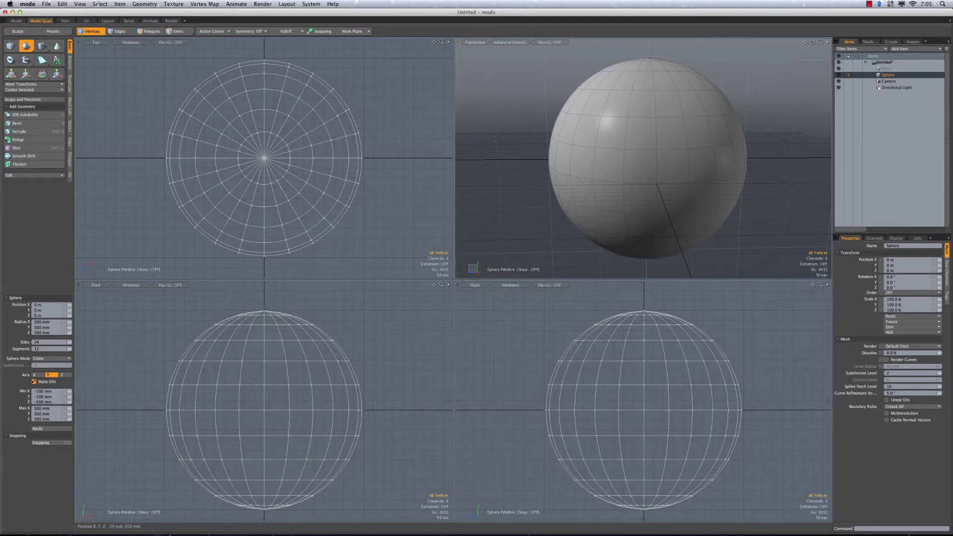
ctrl+alt+drag(264, 310, 269, 310)
key(KP_0)
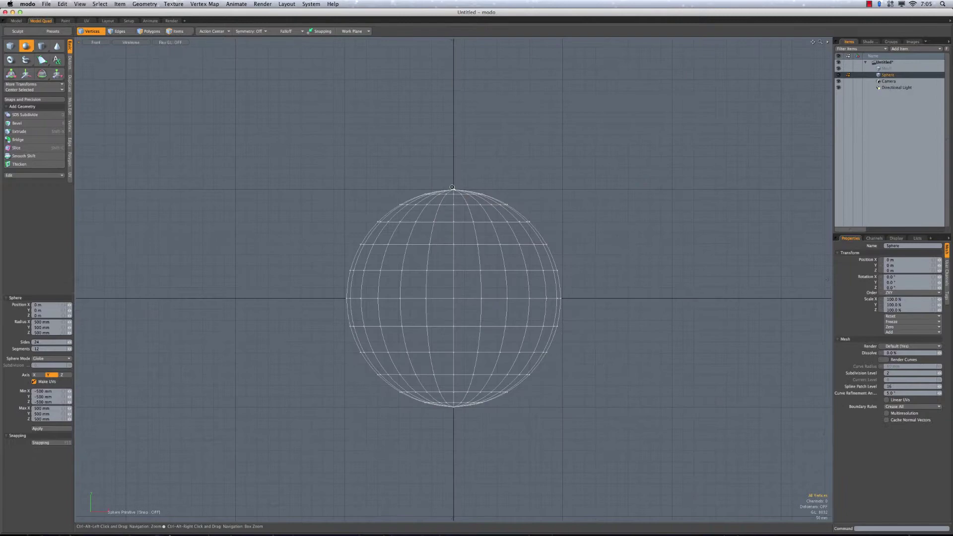
ctrl+alt+drag(454, 187, 591, 196)
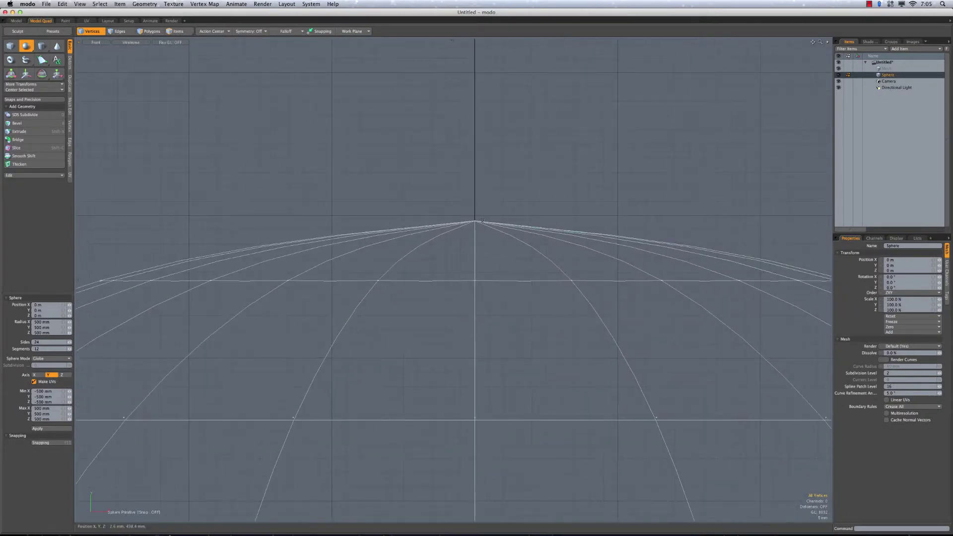
ctrl+alt+drag(486, 219, 555, 213)
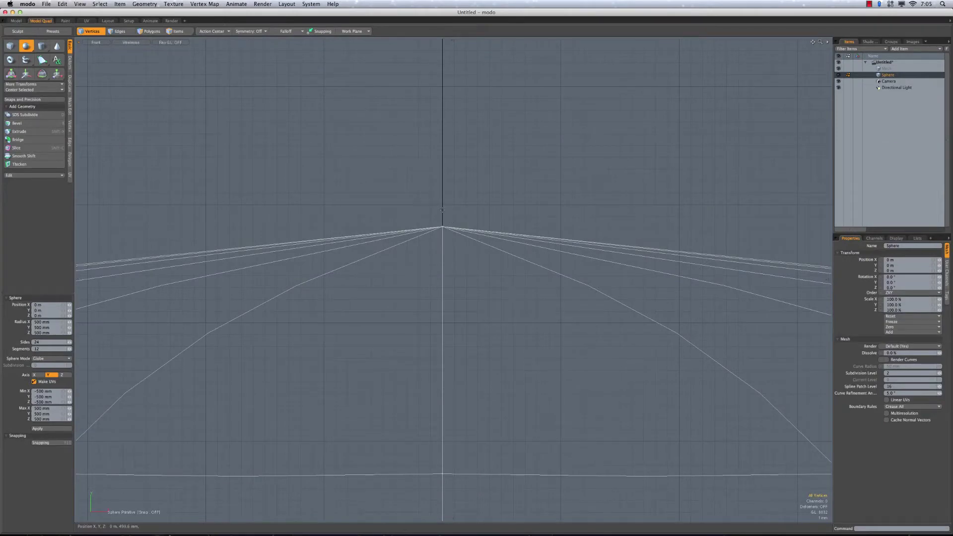
ctrl+alt+drag(442, 226, 439, 208)
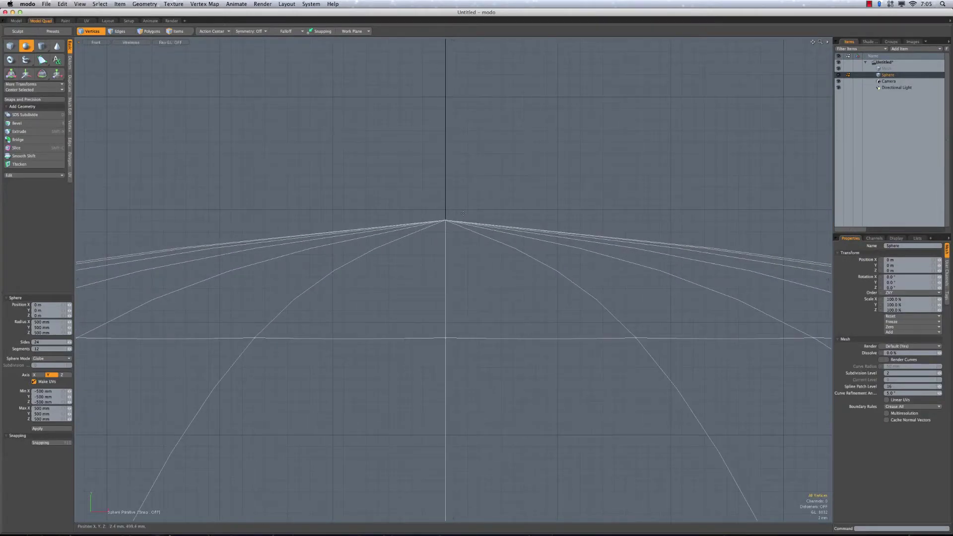
scroll(434, 210, up, 3)
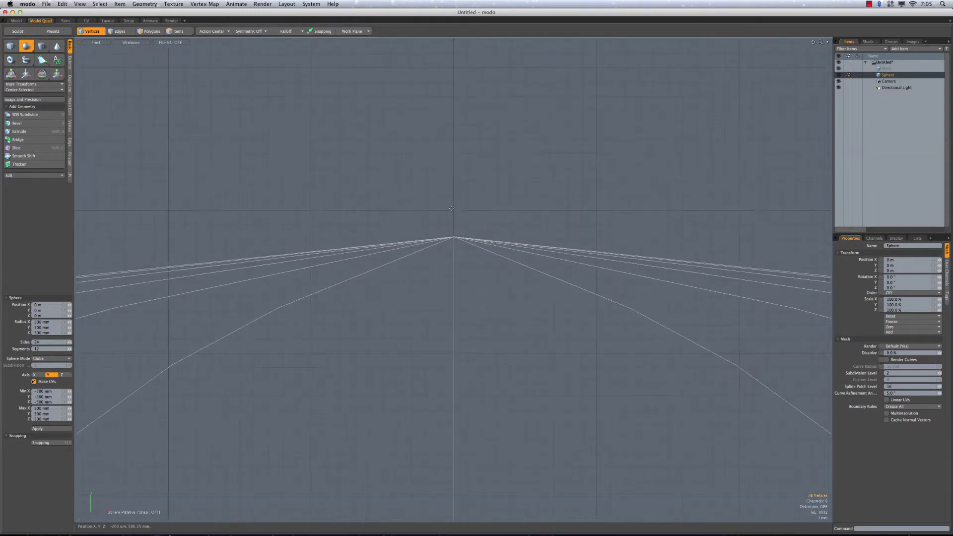
ctrl+alt+drag(457, 222, 744, 298)
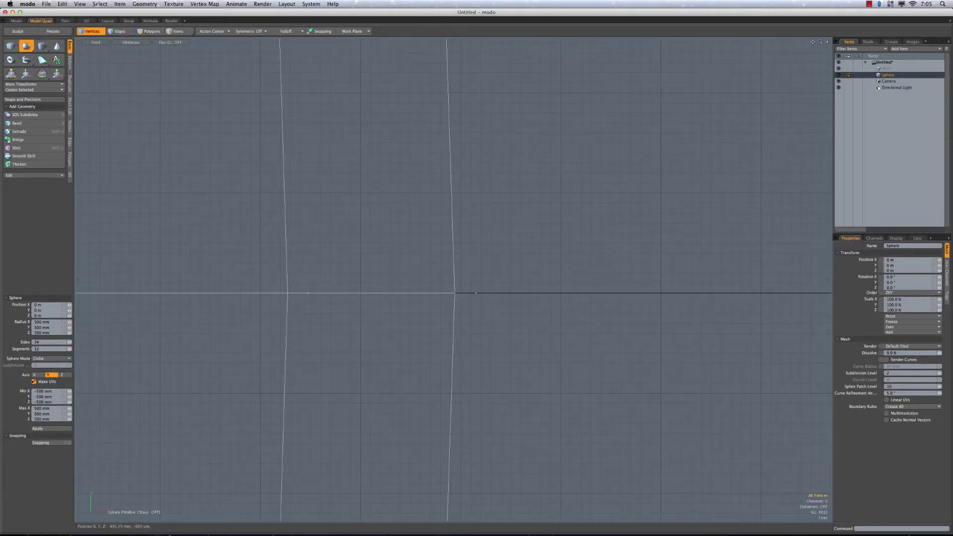
ctrl+alt+drag(546, 309, 433, 297)
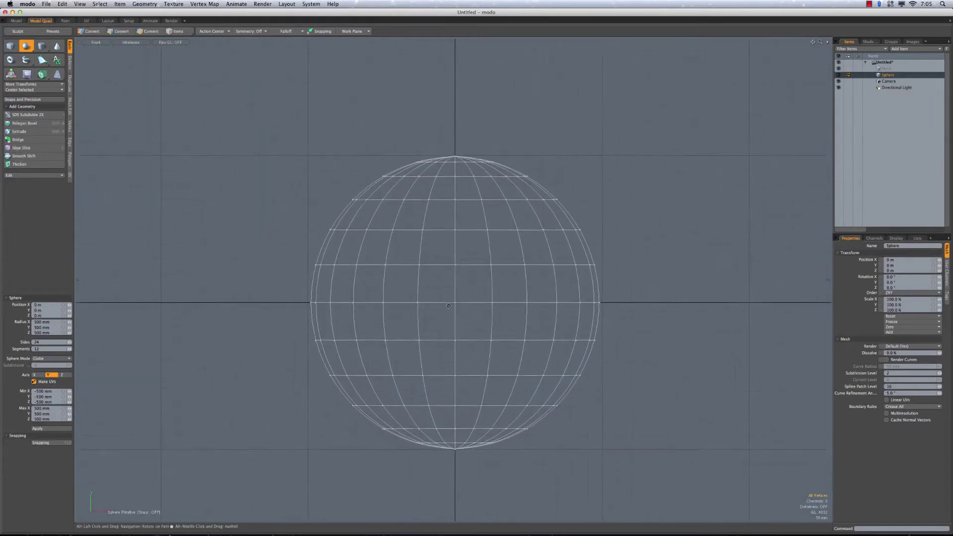
- Activate rotation for the sphere and set the action center to Origin
key(e)
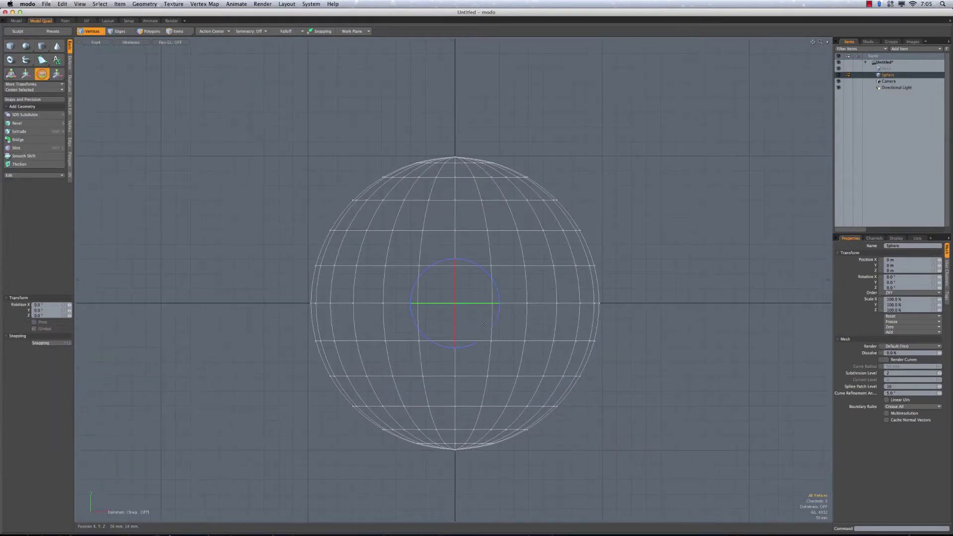
click(216, 31)
click(213, 61)
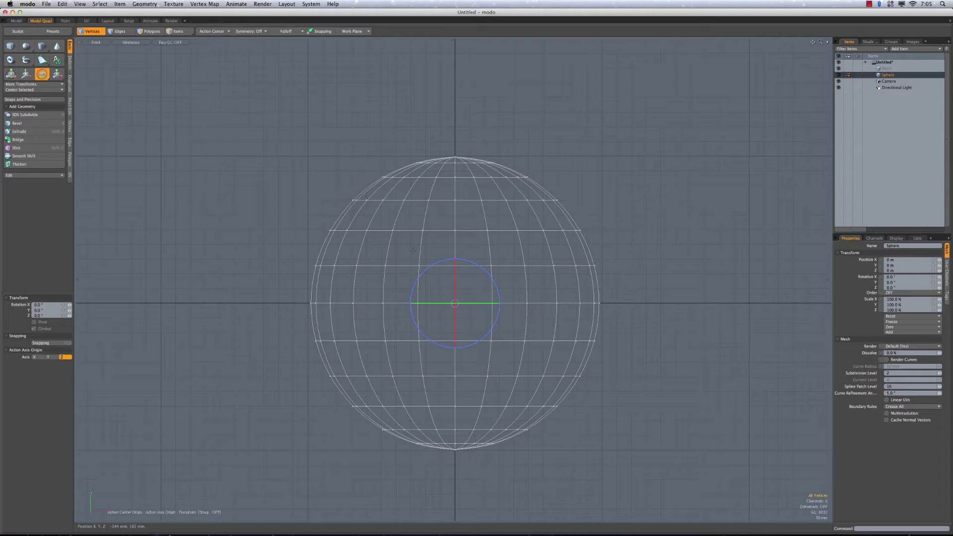
- Try to rotate the sphere about the Z axis around the origin, and undo the rotation
key(ctrl+space)
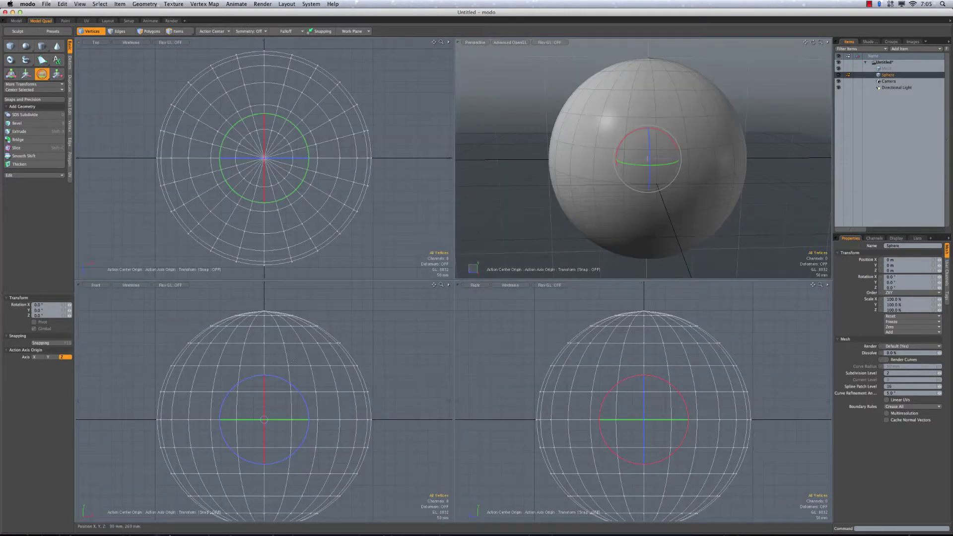
drag(314, 349, 312, 437)
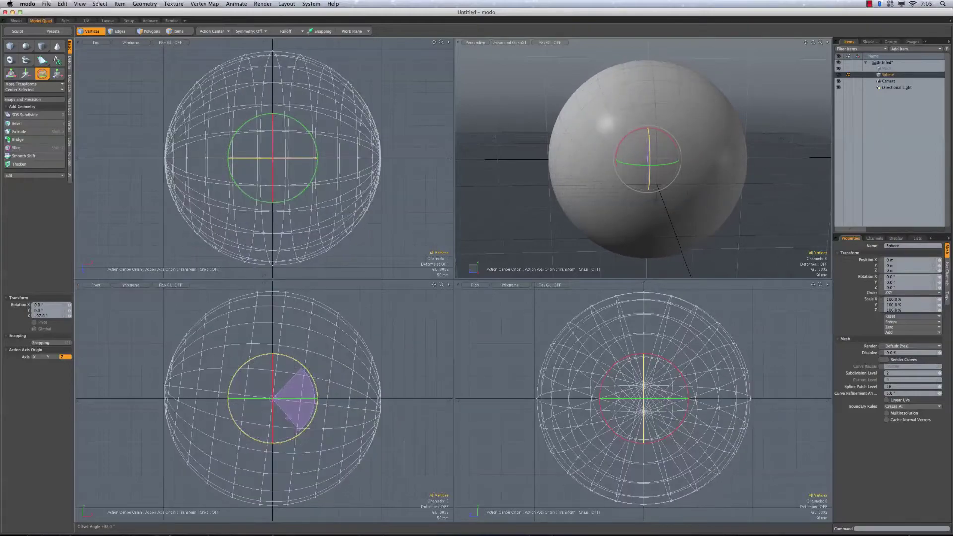
key(super+z)
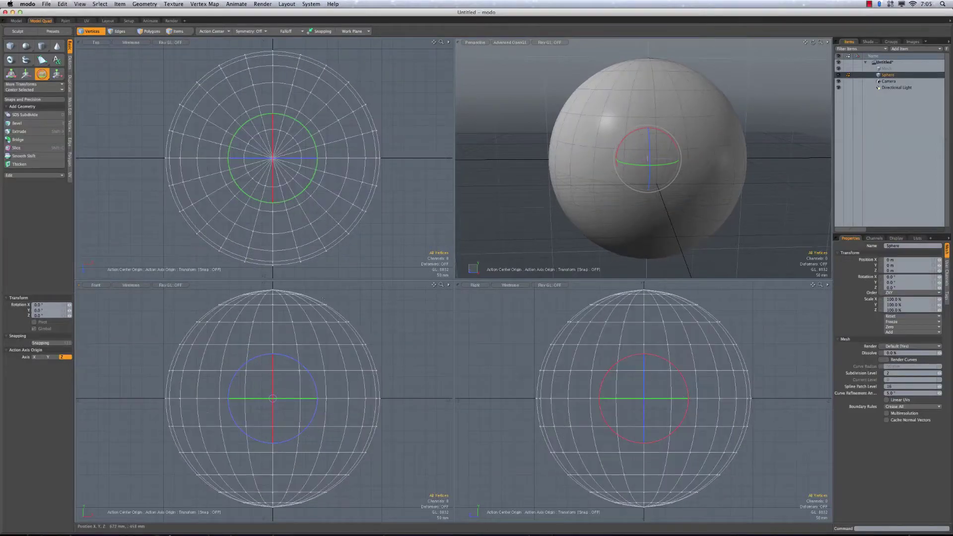
- In the empty Mesh item, set up a cylinder primitive with 48 sides and a radius of 500 mm
click(887, 68)
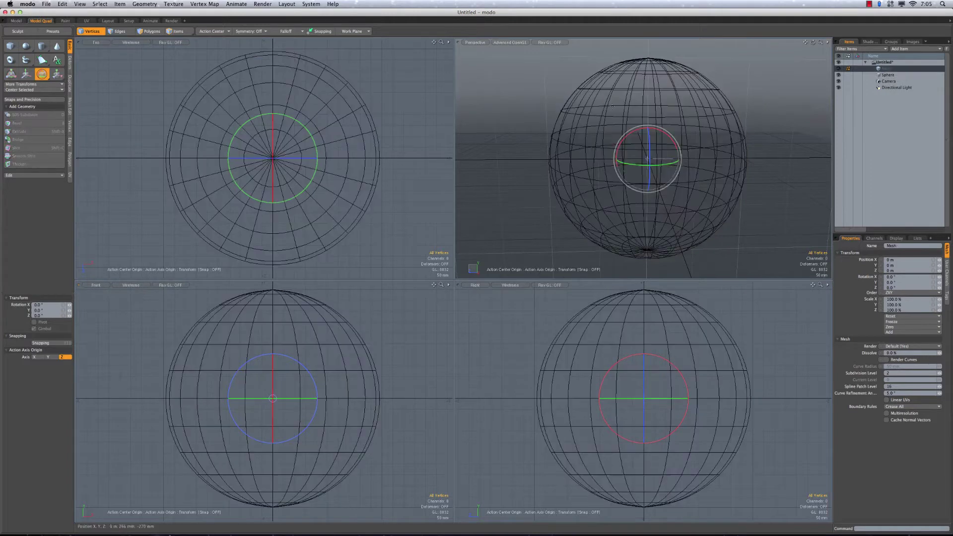
click(42, 46)
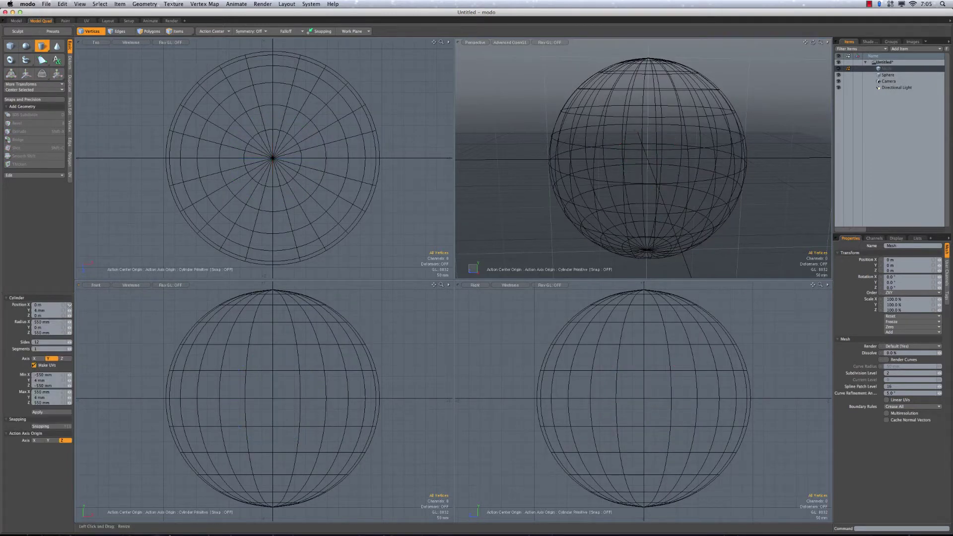
click(42, 343)
text(48)
click(52, 322)
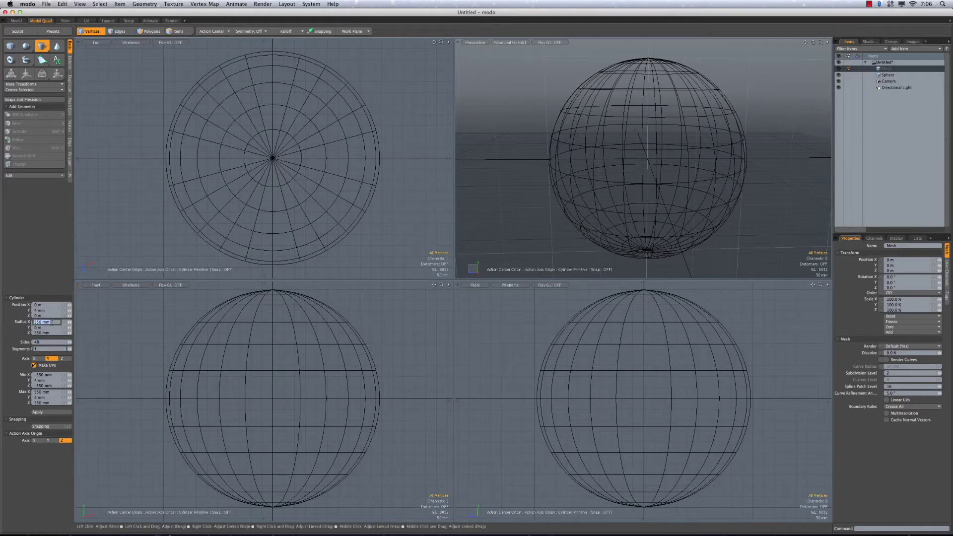
text(500)
key(Return)
- Set the cylinder's Y radius to 500 mm and its Y position to 0, and generate it
click(47, 327)
key(shift+Tab)
key(shift+Tab)
key(shift+Tab)
text(0)
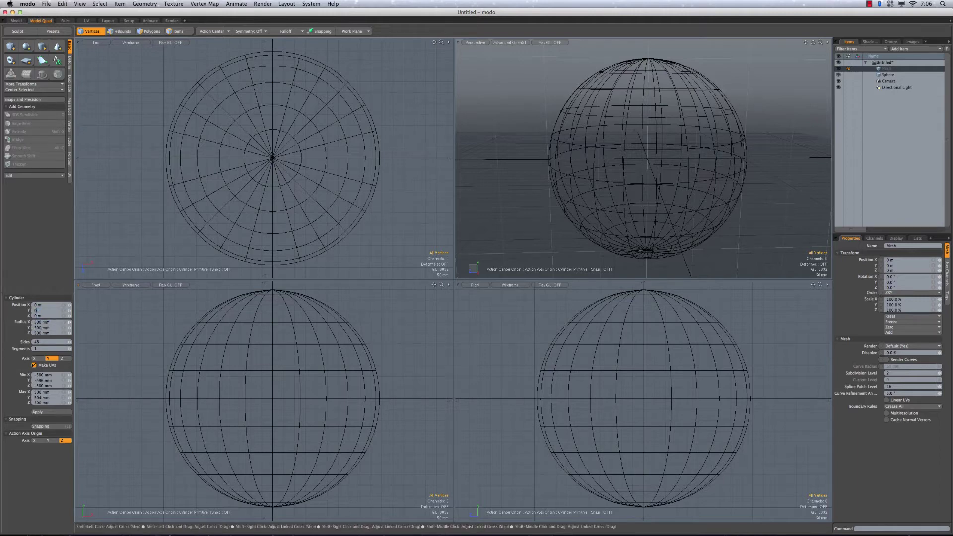
key(Tab)
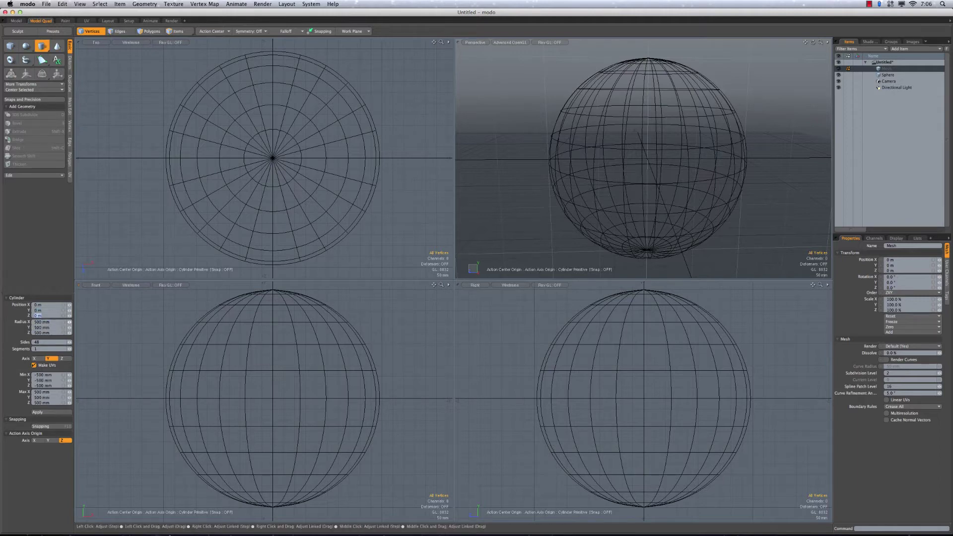
click(50, 411)
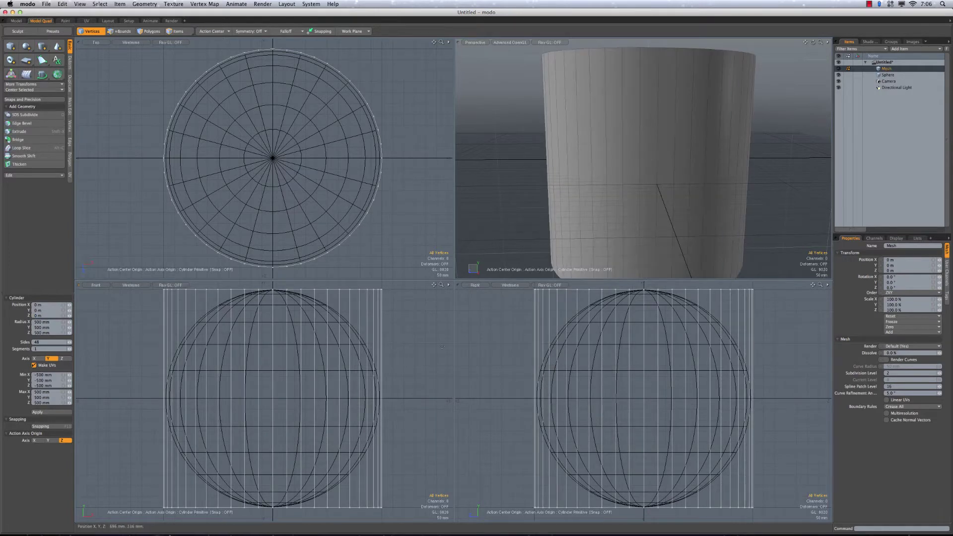
drag(649, 187, 611, 181)
key(super+z)
click(653, 166)
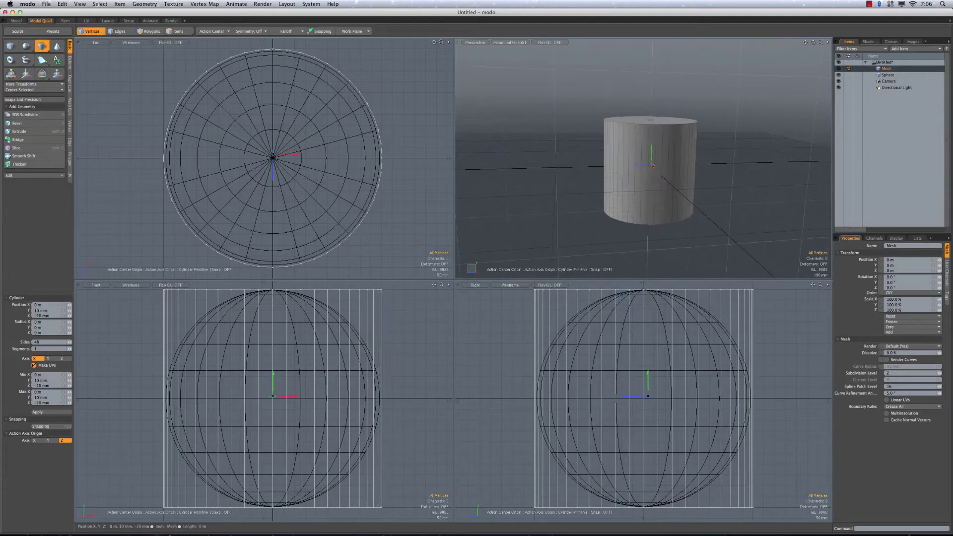
key(space)
- Select all of the cylinder's polygons, rotate them -90 degrees about the Z axis, and clear the selection
key(space)
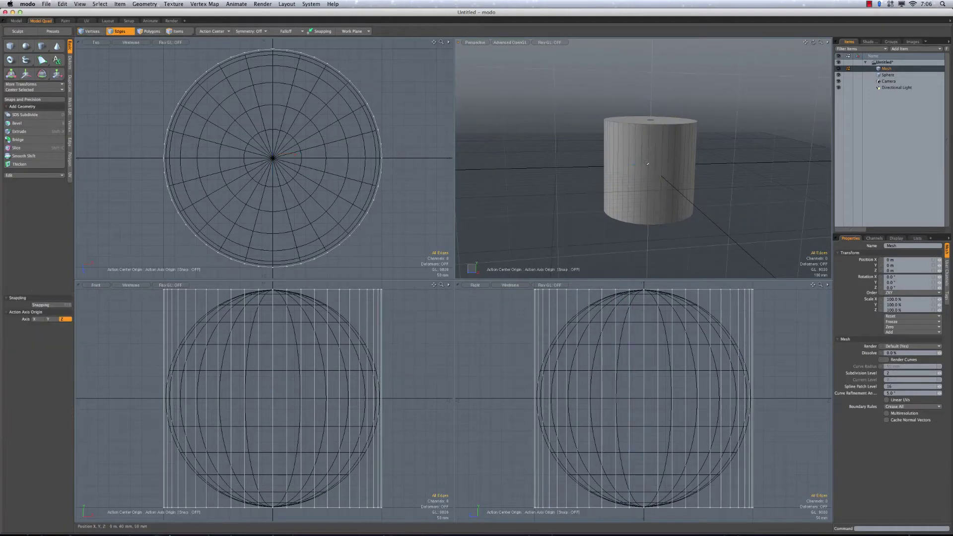
key(space)
click(646, 163)
double_click(646, 163)
key(e)
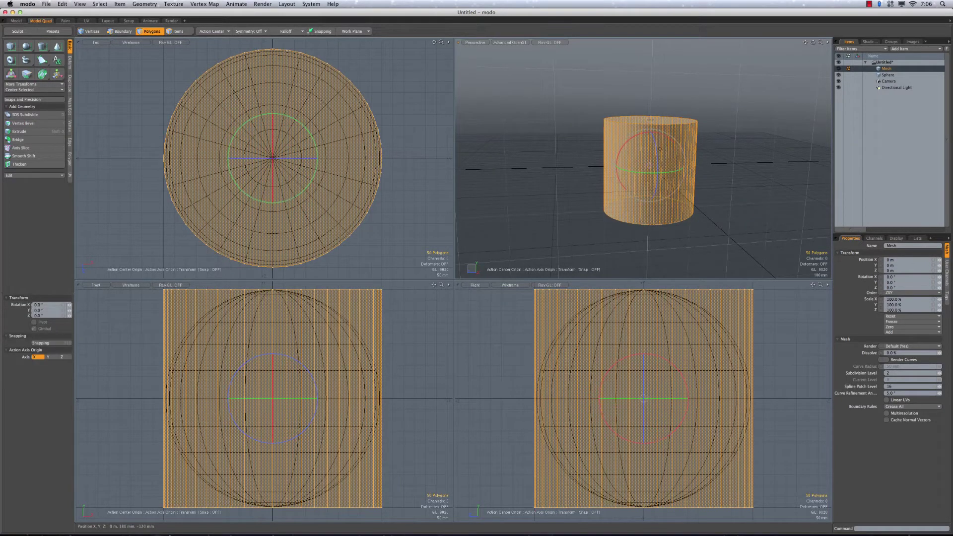
ctrl+drag(656, 147, 659, 220)
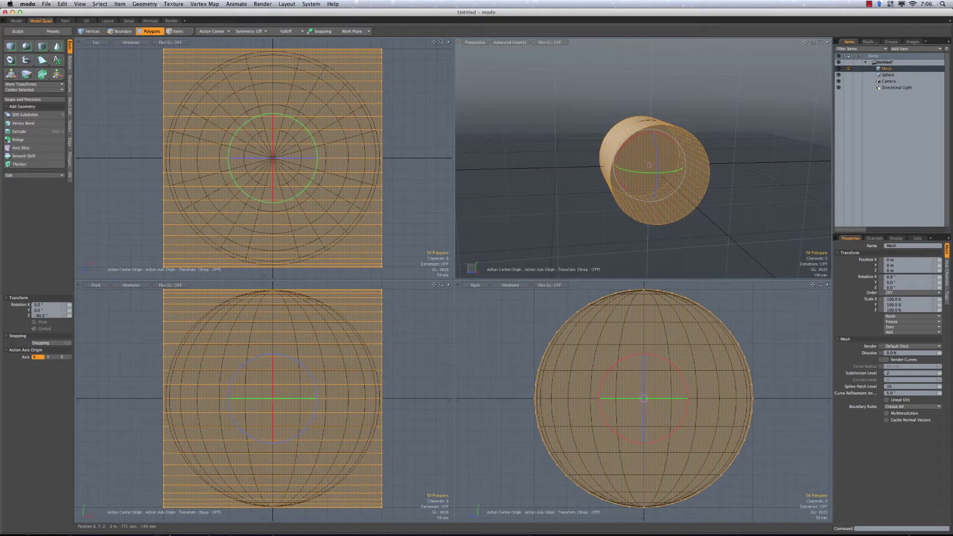
mouse_move(720, 354)
alt+mouse_down()
mouse_move(700, 354)
mouse_move(734, 354)
alt+mouse_up()
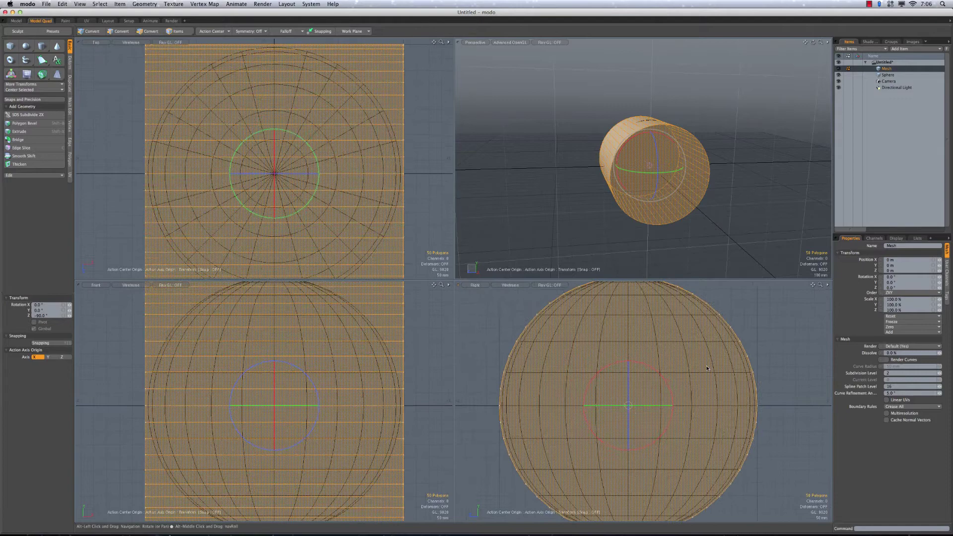
key(Escape)
key(Escape)
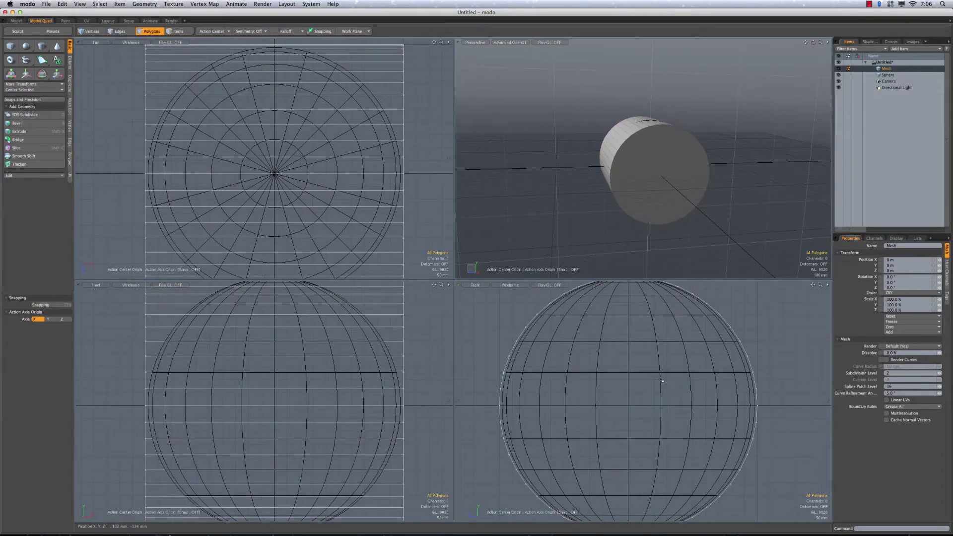
- In the enlarged side view, rotate the Sphere mesh about -0.4 degrees around the X axis
click(889, 77)
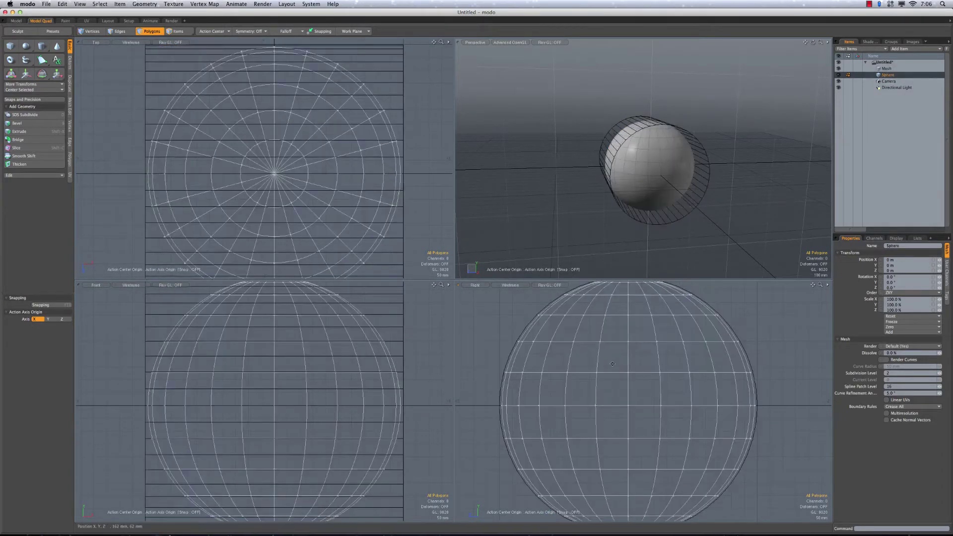
key(0)
alt+drag(434, 222, 472, 235)
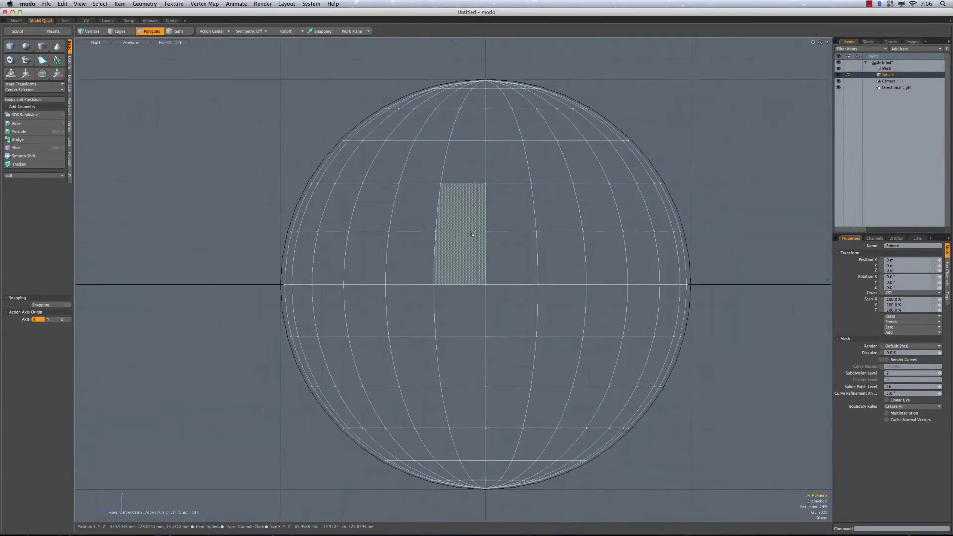
key(ctrl+z)
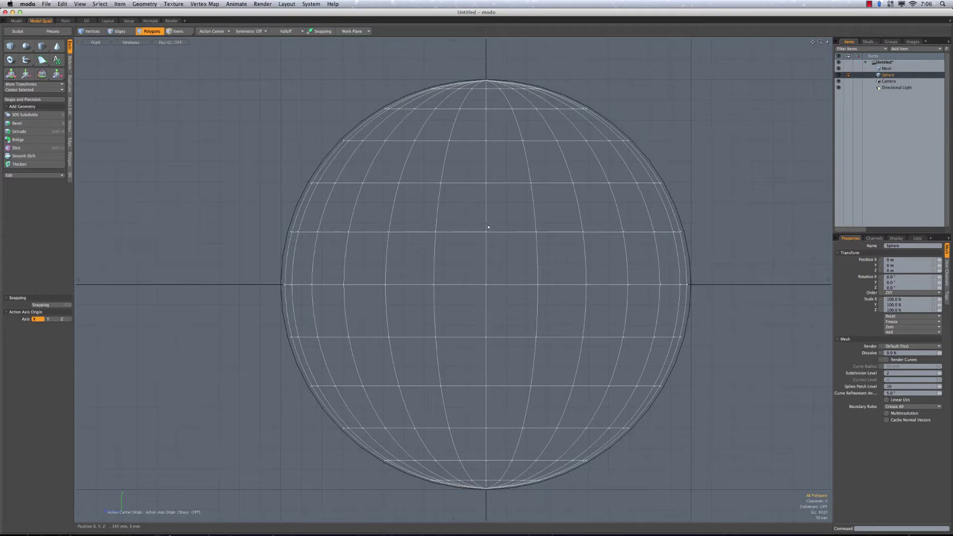
key(e)
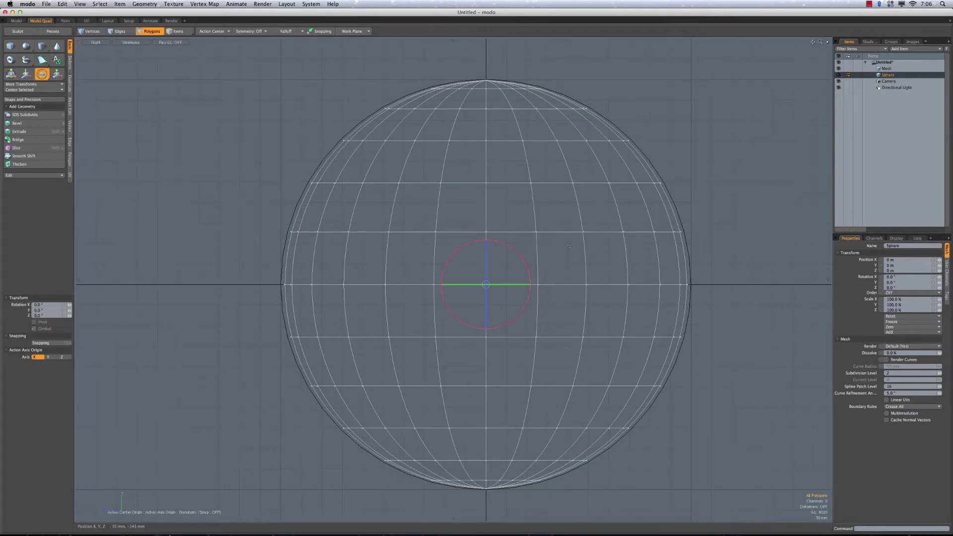
drag(516, 255, 491, 267)
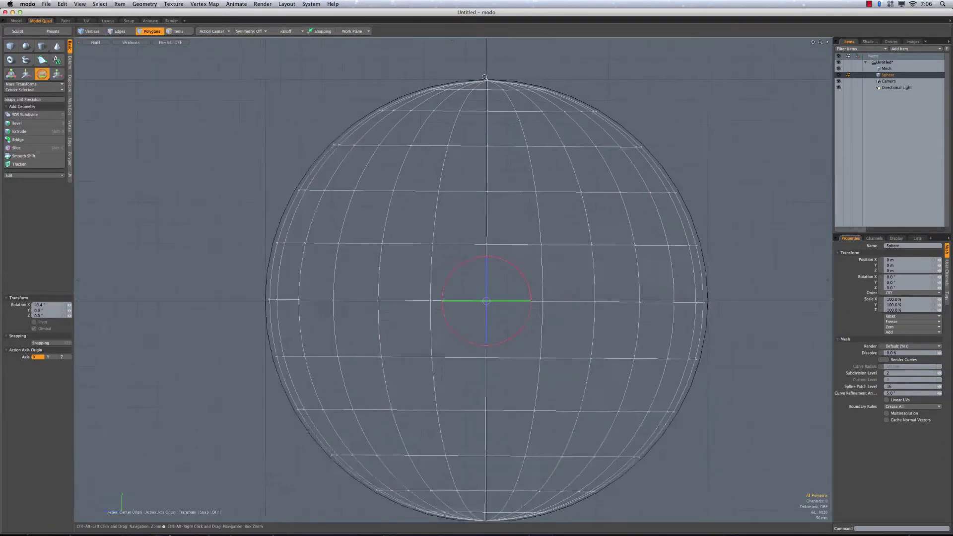
- Undo the trial rotations of the Sphere mesh about the X axis
scroll(496, 106, up, 10)
scroll(534, 235, down, 10)
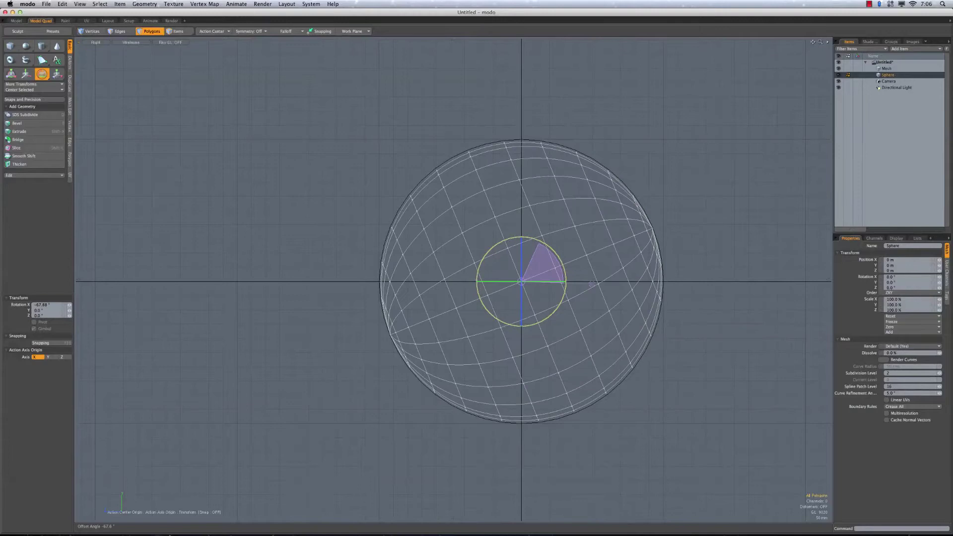
key(super+z)
key(e)
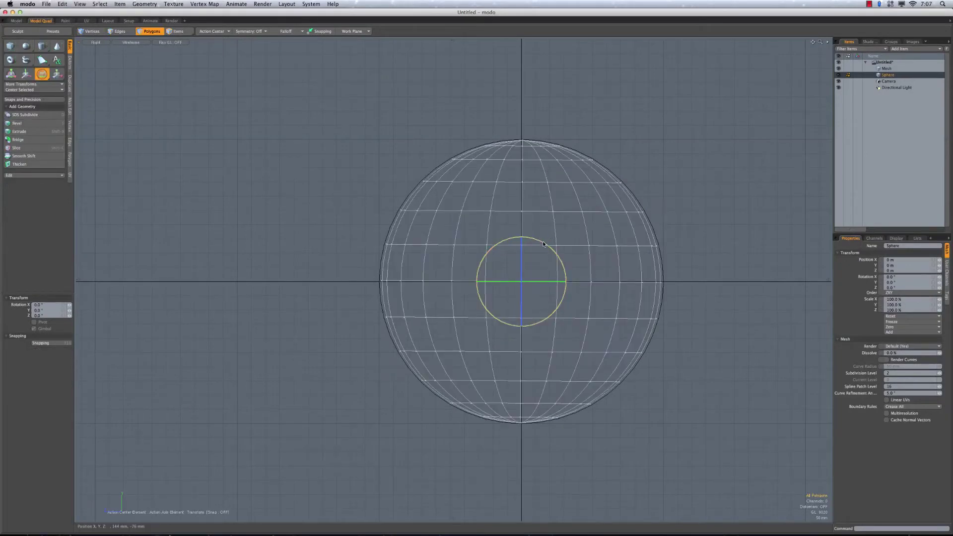
key(super+z)
key(super+z)
key(super+z)
key(super+z)
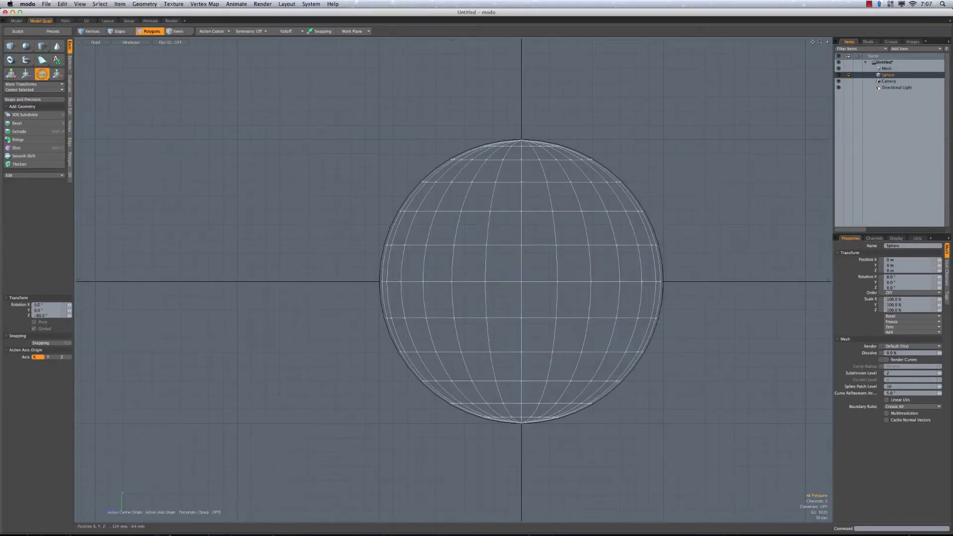
- Rotate the Sphere mesh -45 degrees about the X axis and examine its edge against the cylinder's outline
key(e)
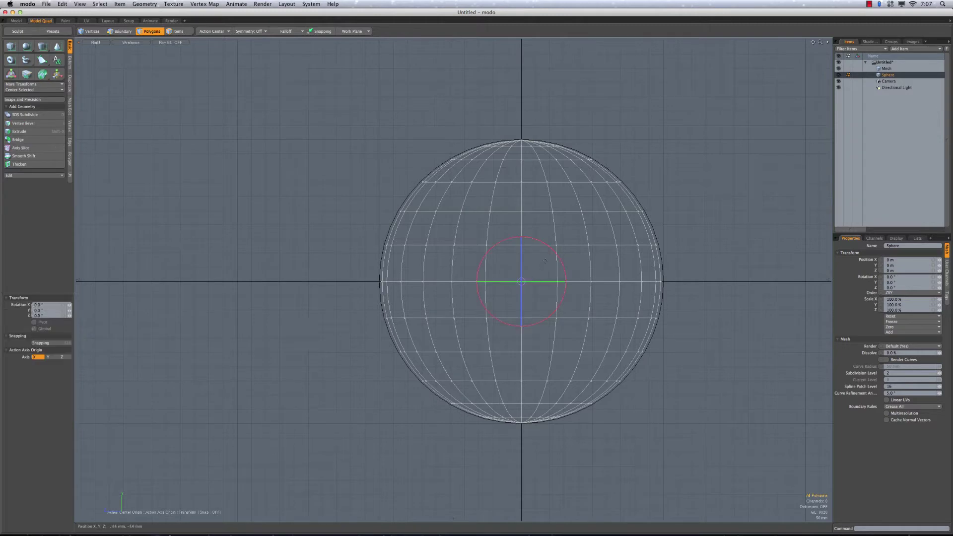
drag(550, 250, 573, 270)
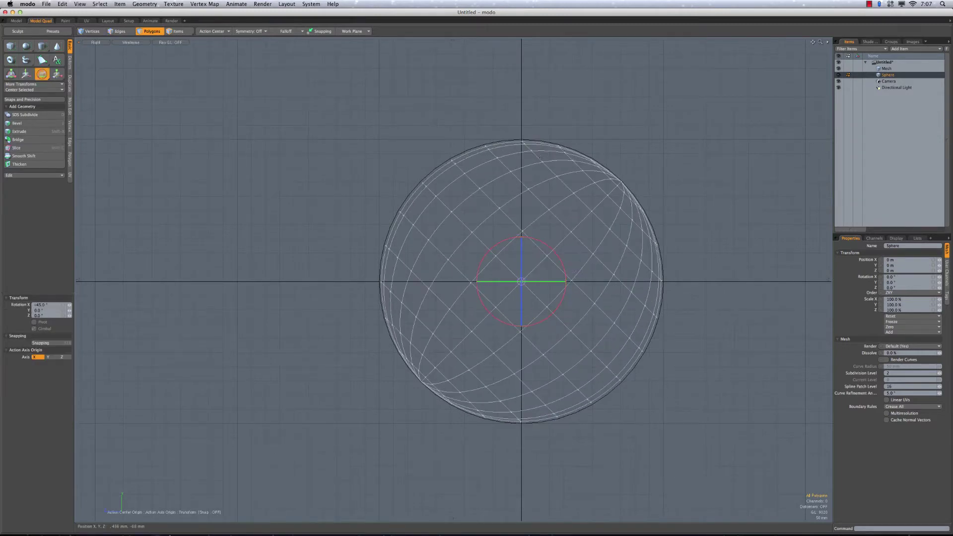
scroll(540, 158, up, 6)
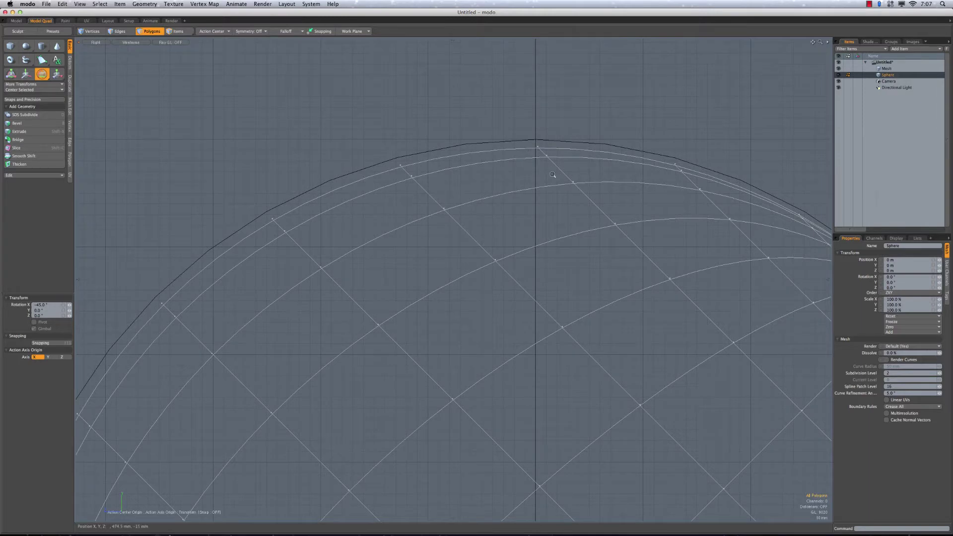
scroll(552, 175, down, 6)
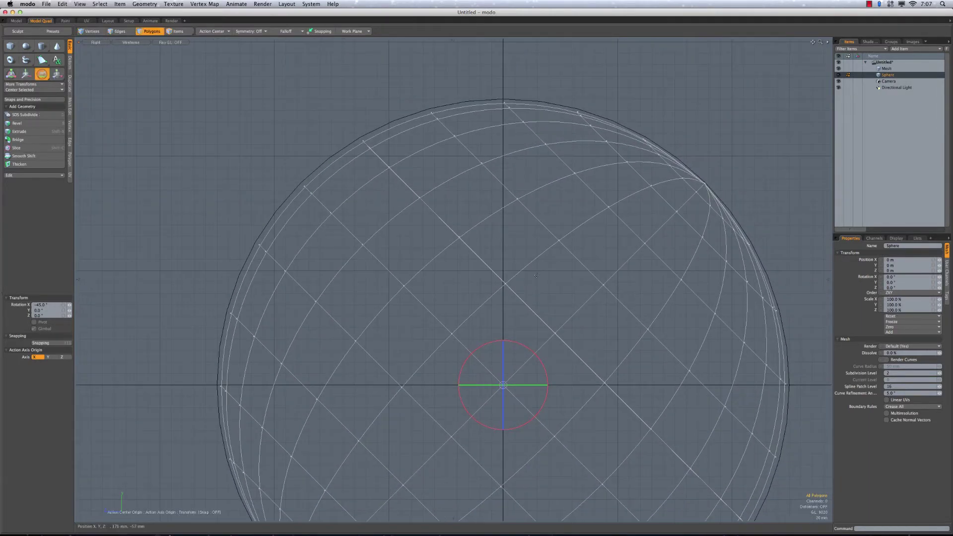
scroll(527, 163, up, 6)
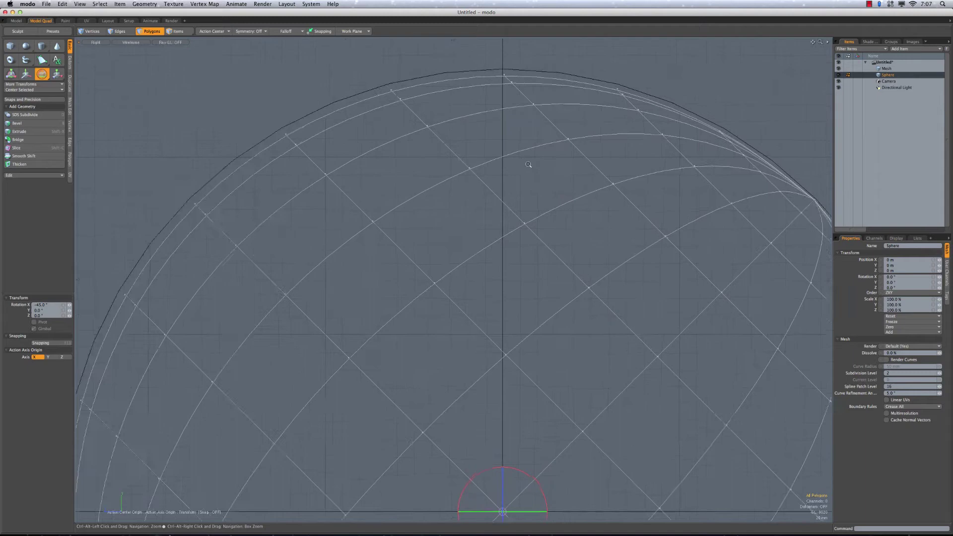
ctrl+alt+drag(529, 165, 533, 158)
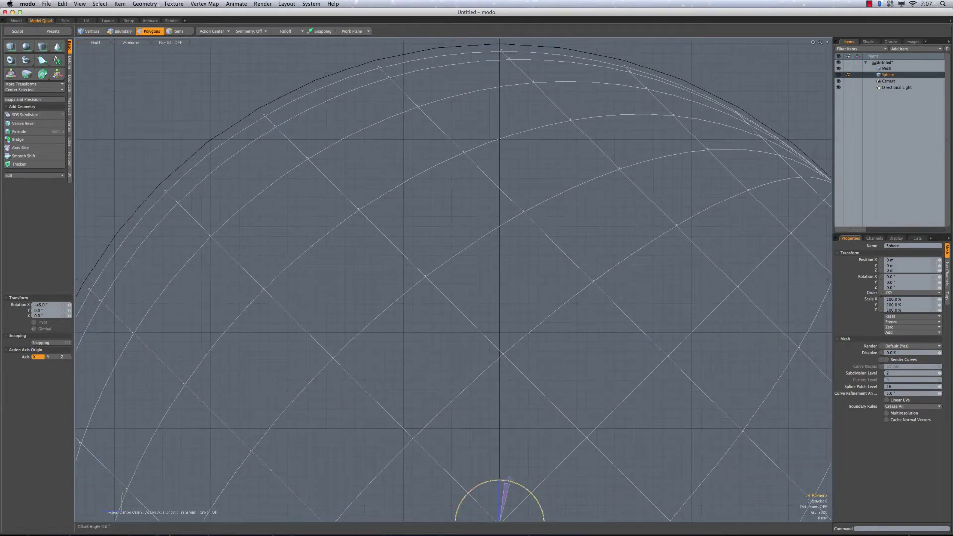
- Continue the Sphere's X rotation to -90 degrees and inspect its edge against the cylinder's outline
drag(510, 478, 545, 484)
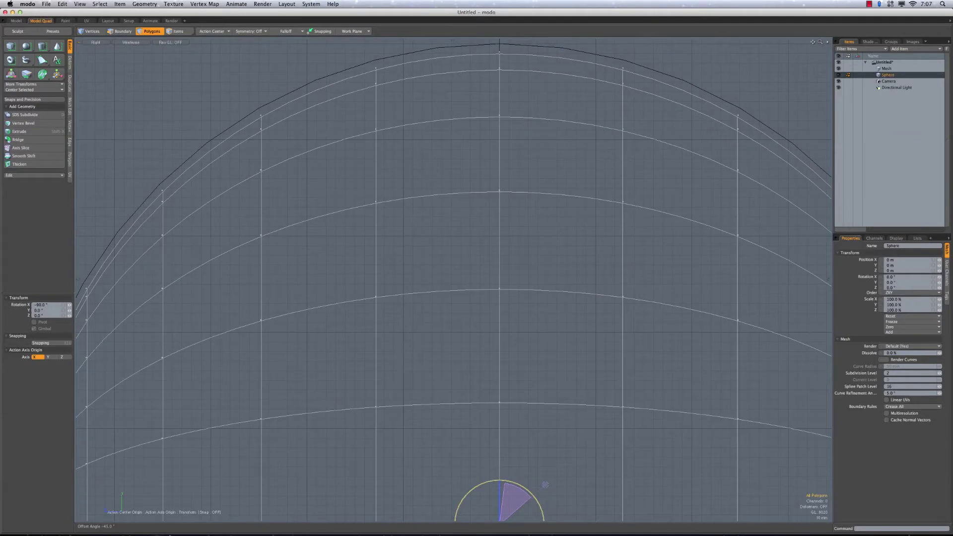
key(e)
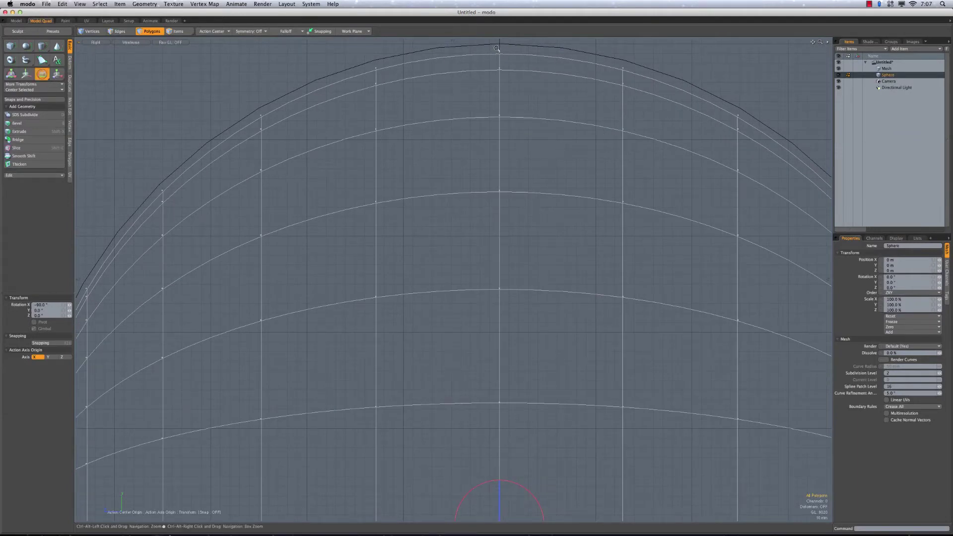
ctrl+alt+drag(542, 105, 504, 104)
alt+drag(540, 189, 504, 168)
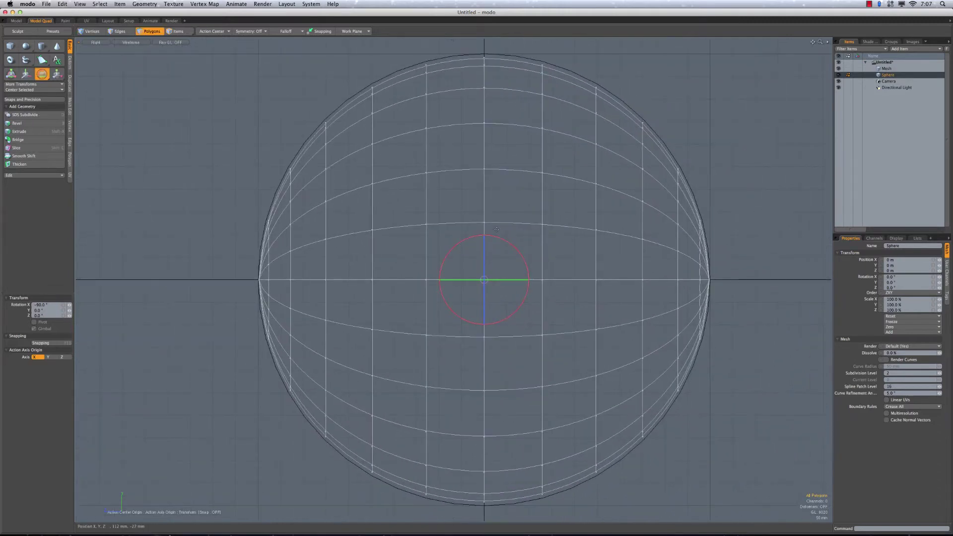
- Undo the Sphere's X rotations and return to the four-view layout
key(super+z)
key(super+z)
key(KP_0)
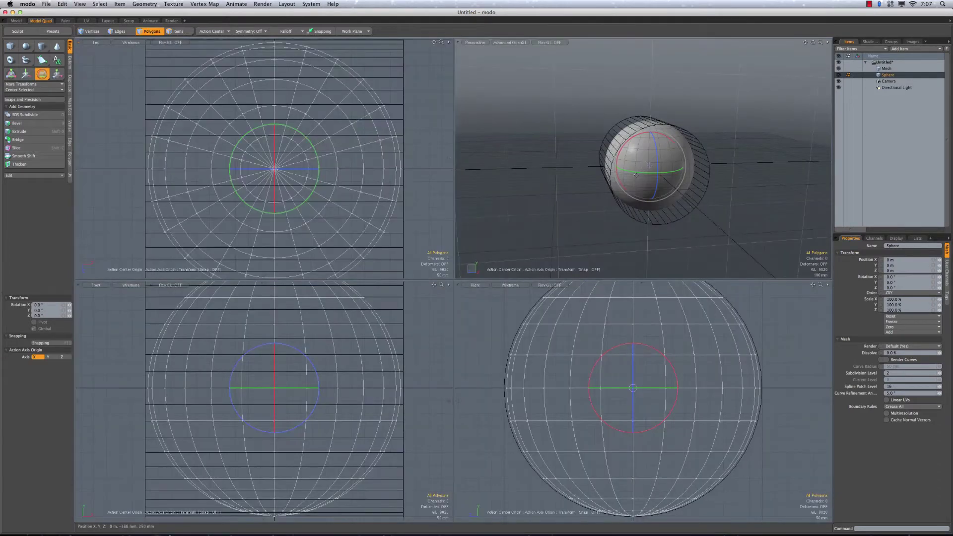
- Drop the Rotate tool and, in polygon mode, select the ring of triangular polygons around the sphere's bottom pole
alt+drag(650, 179, 599, 138)
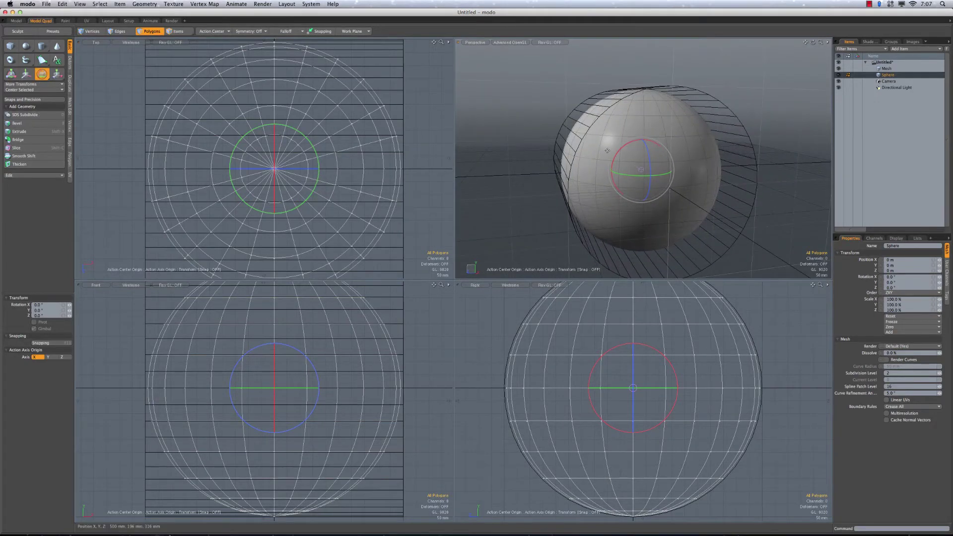
key(space)
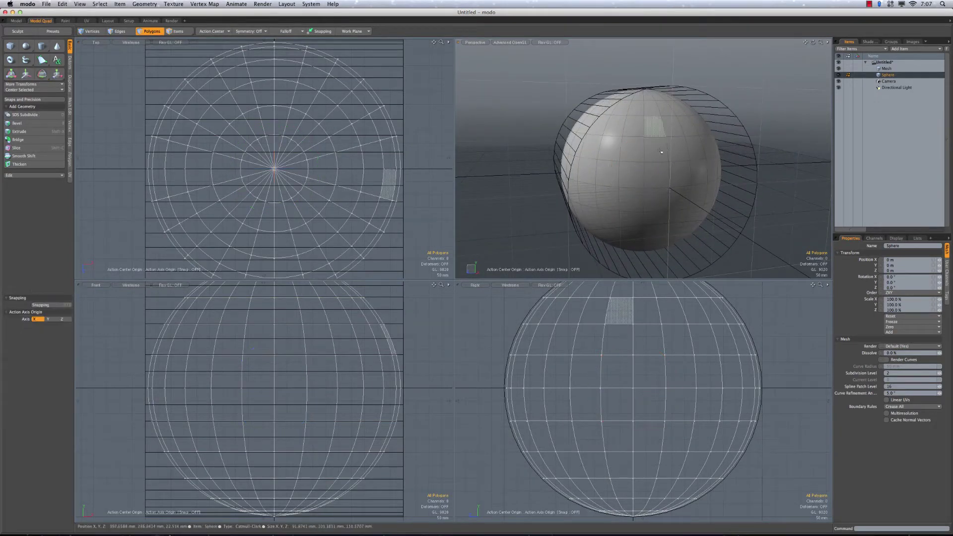
alt+drag(590, 158, 605, 146)
key(3)
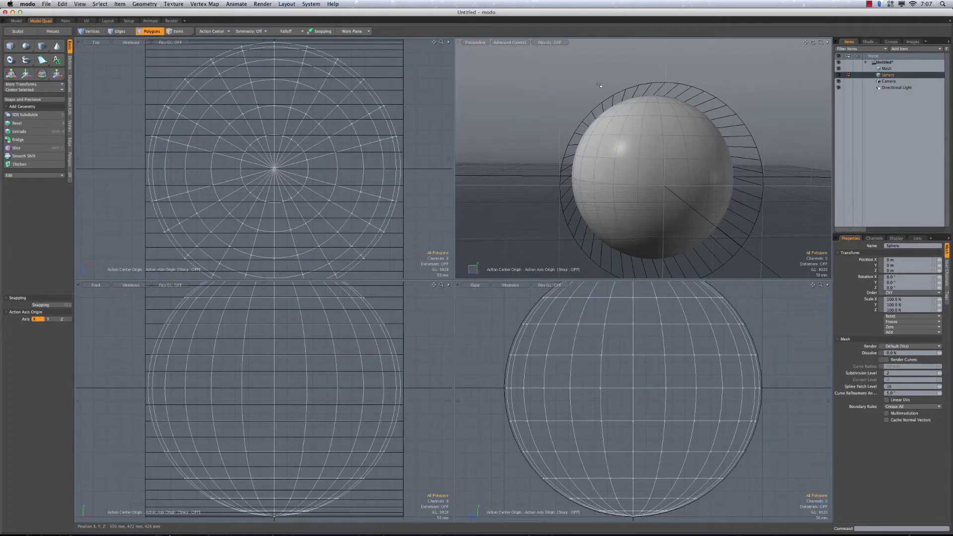
alt+drag(593, 153, 626, 130)
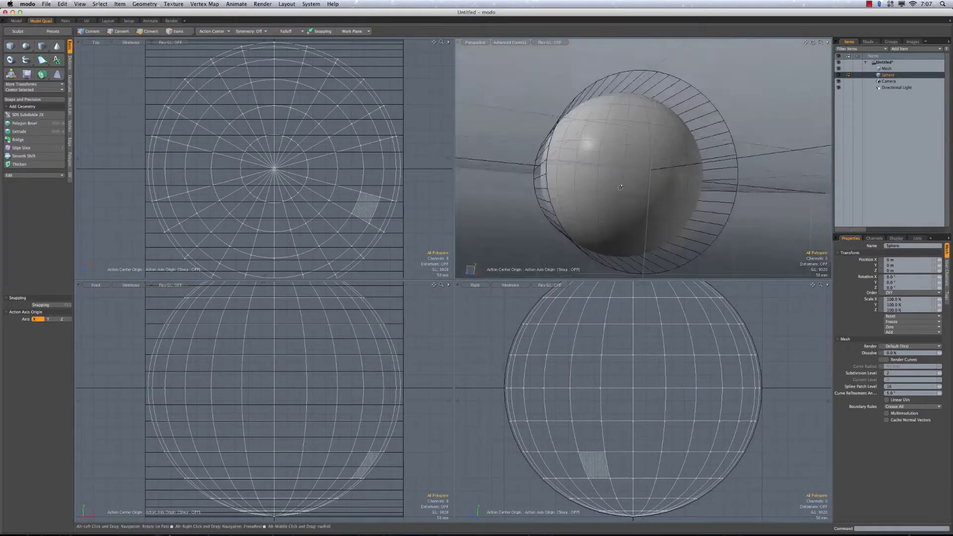
mouse_move(624, 217)
alt+mouse_down()
mouse_move(610, 178)
mouse_move(617, 201)
mouse_move(596, 197)
alt+mouse_up()
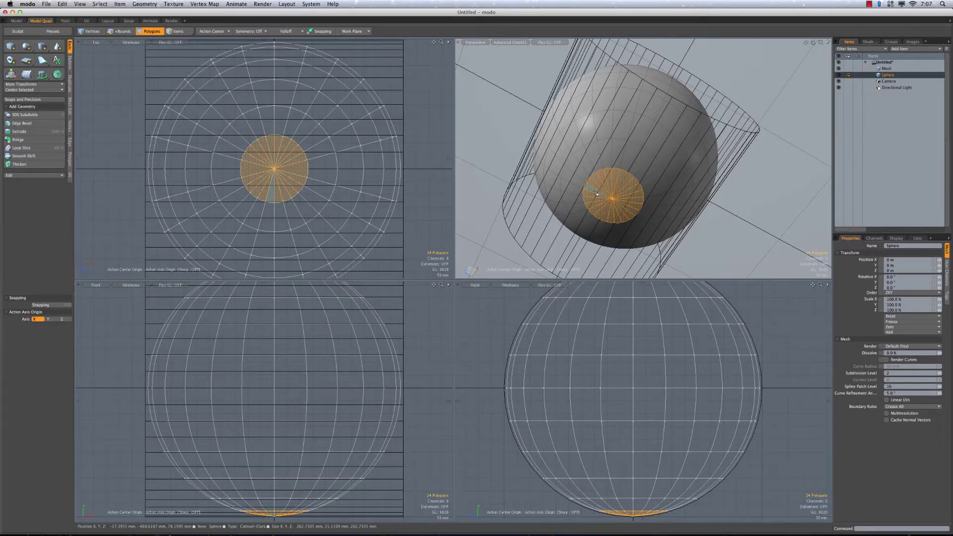
- Grow the polygon selection upward until it covers all of the sphere except its top cap
key(shift+Up)
key(shift+Up)
key(shift+Up)
key(shift+Up)
key(shift+Up)
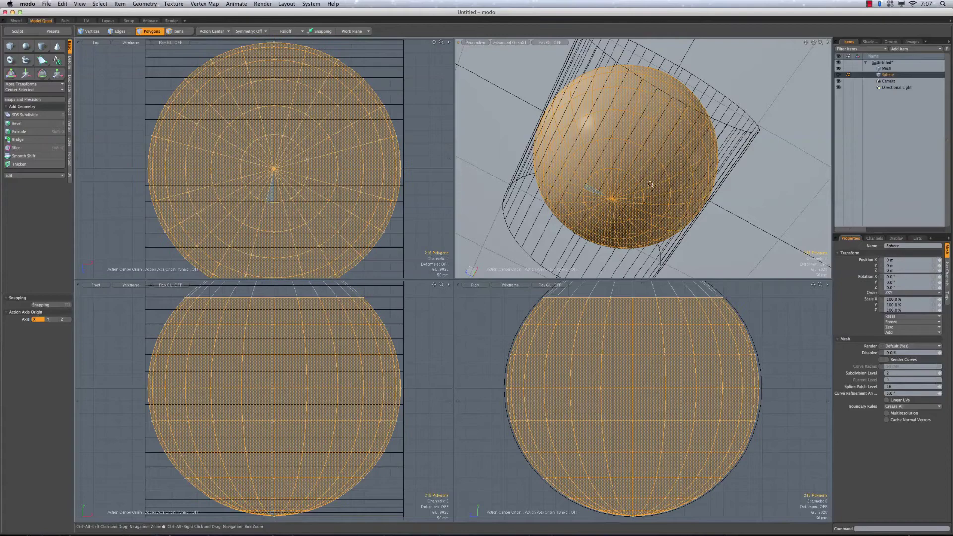
- Copy the selected sphere polygons, hide the cylinder mesh, and paste the polygons into a new mesh item
alt+drag(651, 183, 655, 160)
key(super+c)
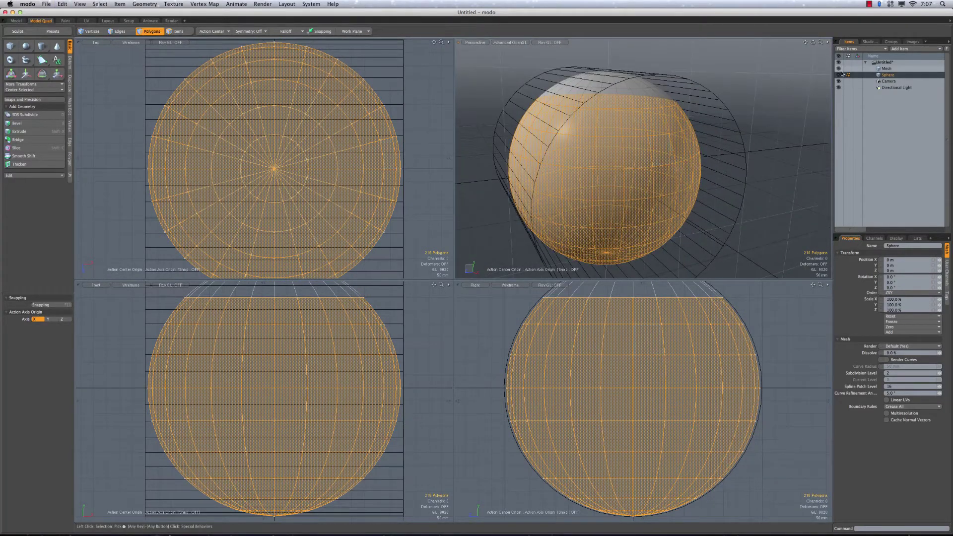
click(839, 68)
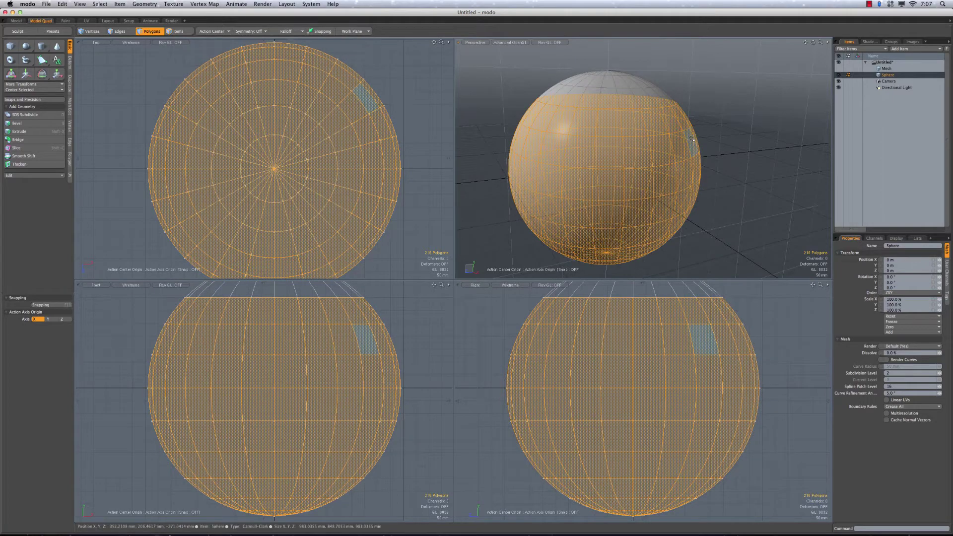
key(n)
key(super+v)
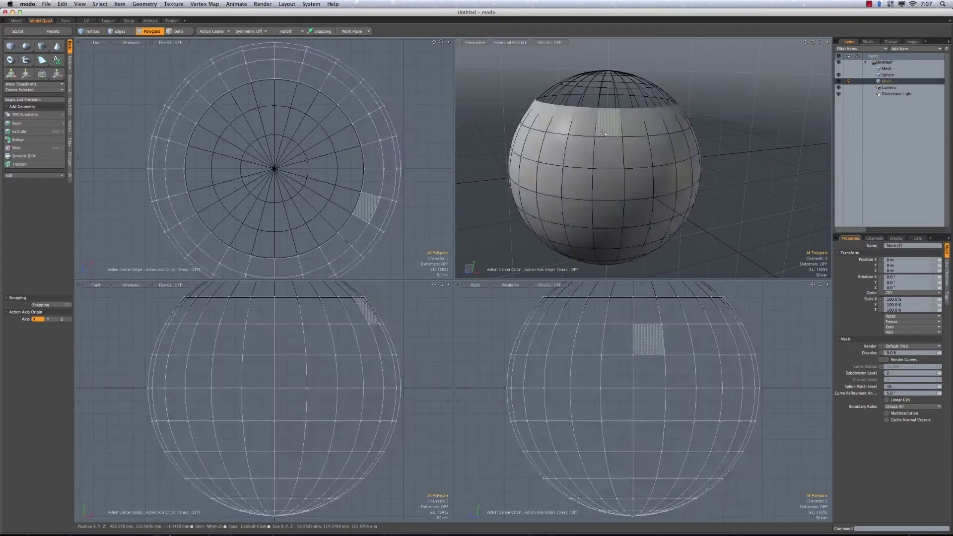
- Select all connected polygons of the pasted open shell in the new mesh
mouse_move(598, 122)
alt+mouse_down()
mouse_move(596, 131)
mouse_move(594, 110)
mouse_move(641, 106)
alt+mouse_up()
scroll(594, 109, up, 3)
double_click(630, 128)
scroll(678, 150, down, 3)
alt+drag(677, 150, 644, 94)
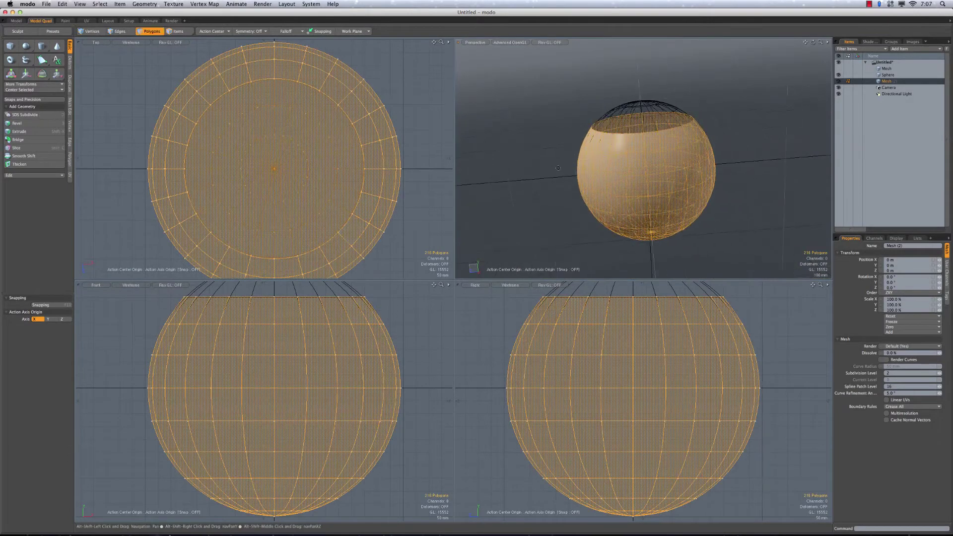
click(583, 99)
alt+drag(583, 99, 566, 136)
double_click(632, 151)
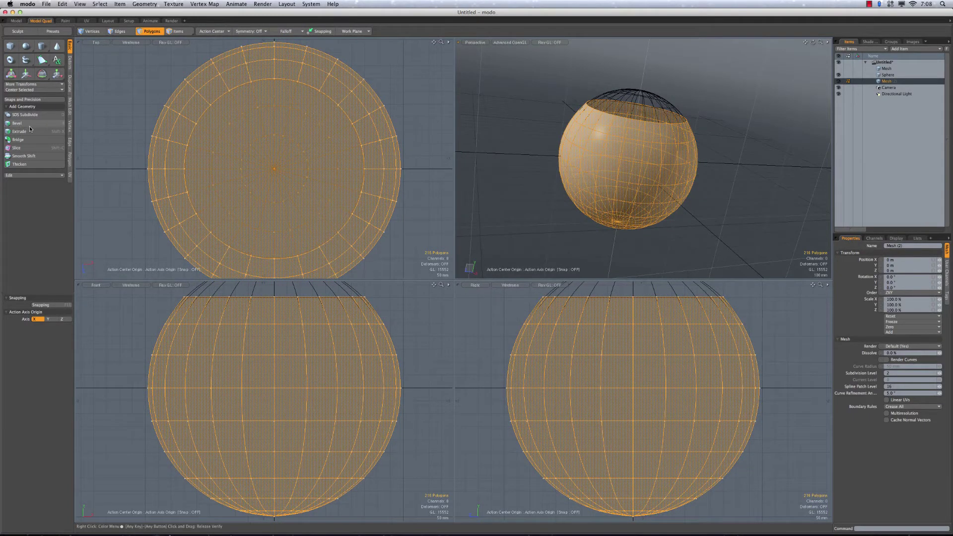
- Scale the pasted shell to 100.5% on X, Y and Z, drop the tool and clear the selection
key(r)
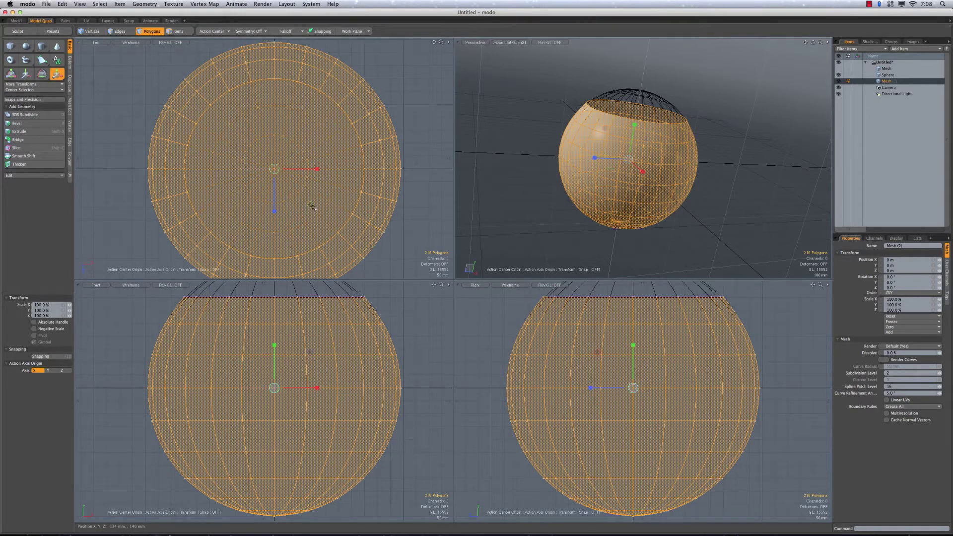
click(70, 310)
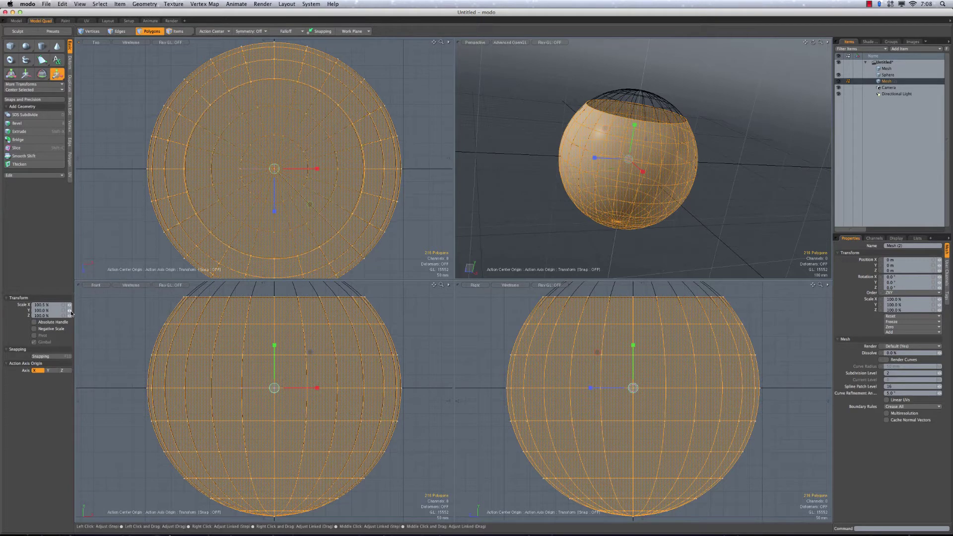
click(70, 310)
click(70, 316)
alt+drag(665, 139, 635, 63)
key(Escape)
key(Escape)
scroll(610, 131, up, 4)
key(5)
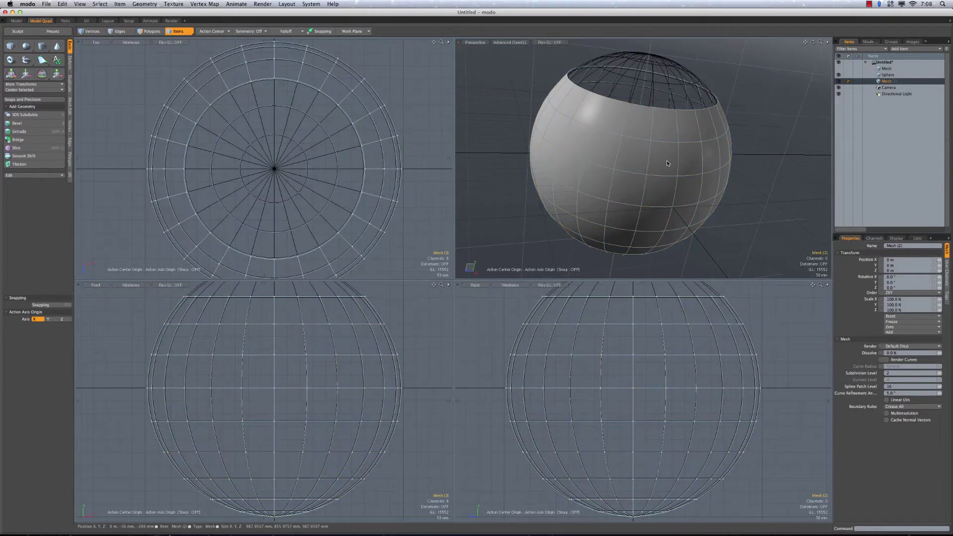
key(m)
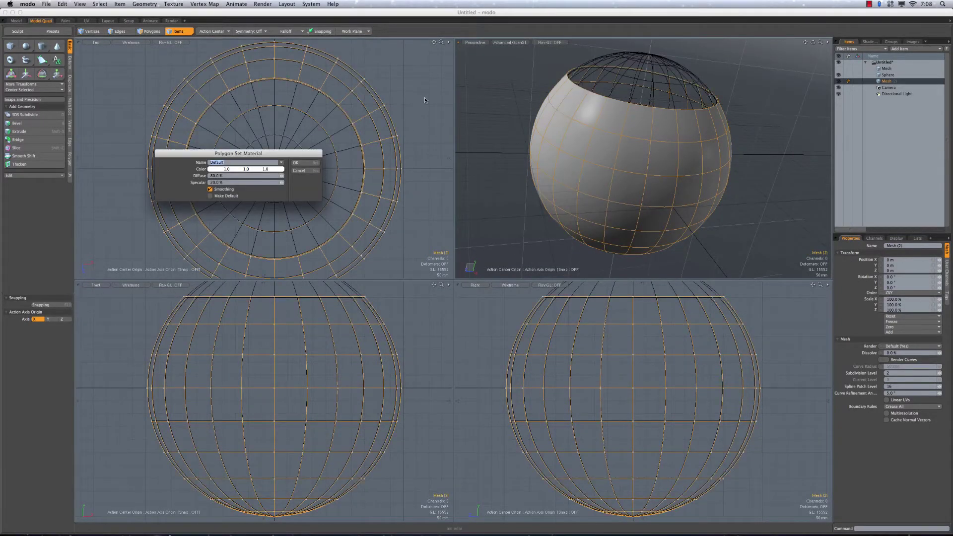
key(Escape)
key(3)
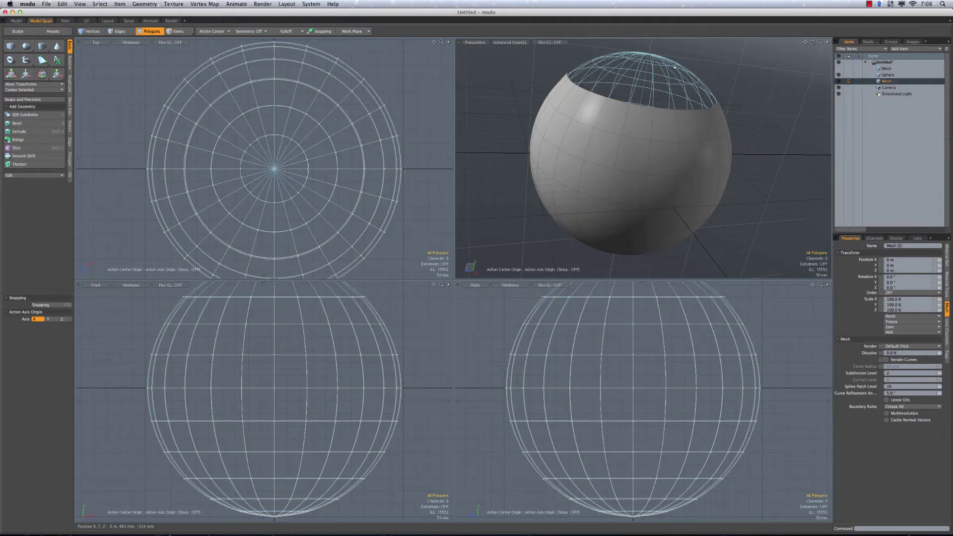
key(5)
key(3)
- In item mode, select the inner Sphere, assign it a material named Red with a red color, and deselect it
key(5)
click(669, 69)
key(m)
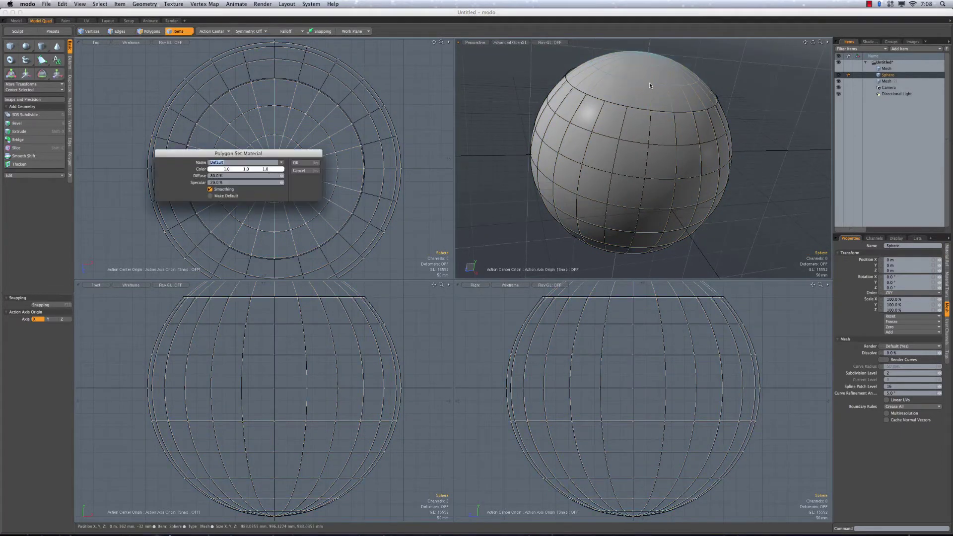
text(Re)
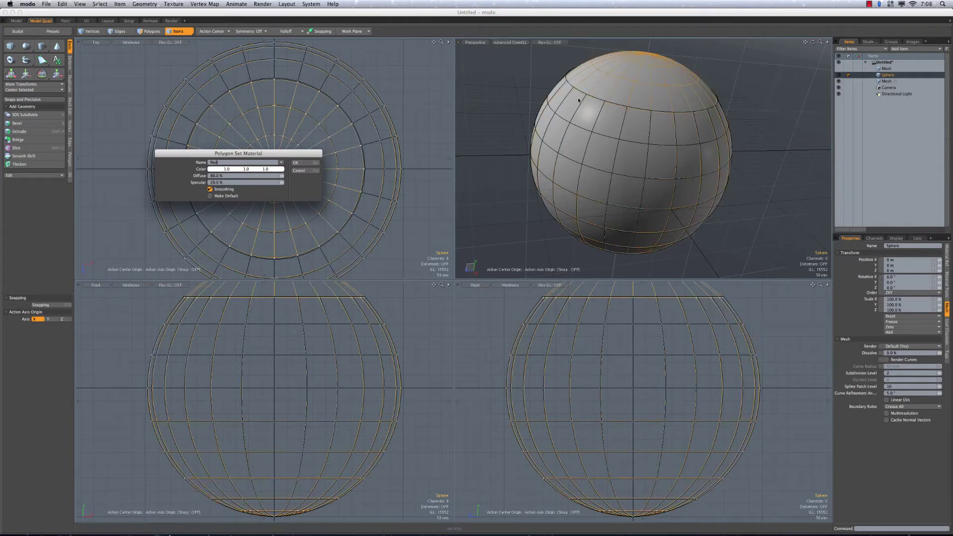
text(d)
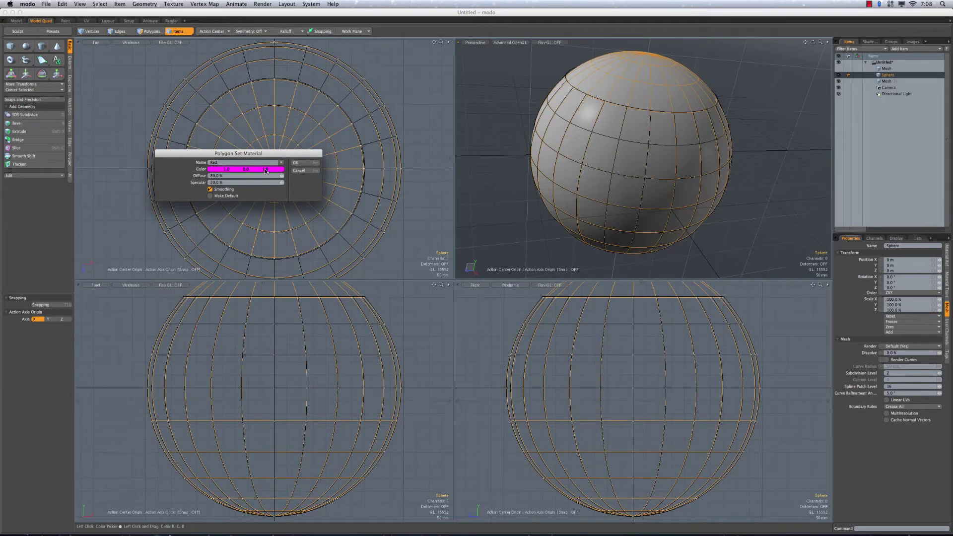
click(302, 163)
click(545, 93)
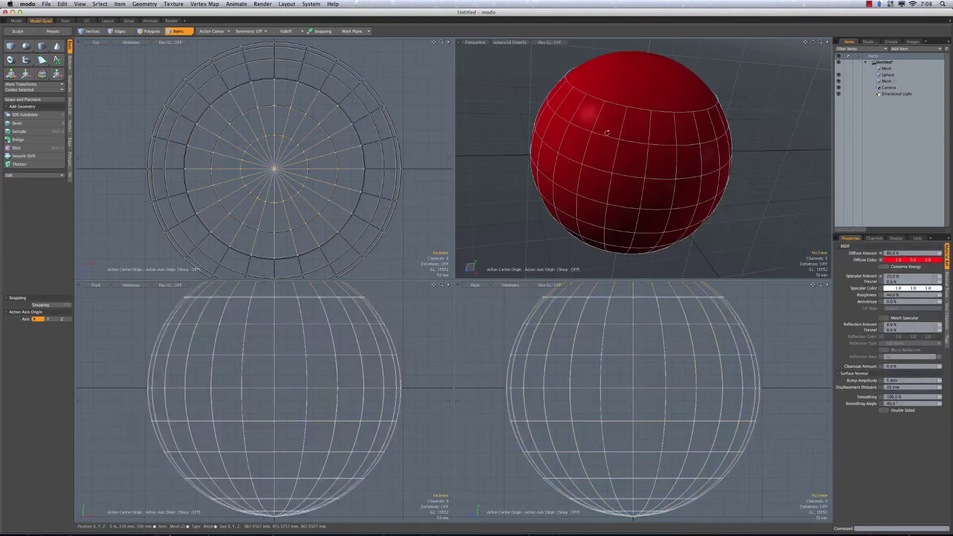
- Turn on Ray GL in the perspective view to display the red sphere inside the open shell
alt+drag(606, 132, 596, 119)
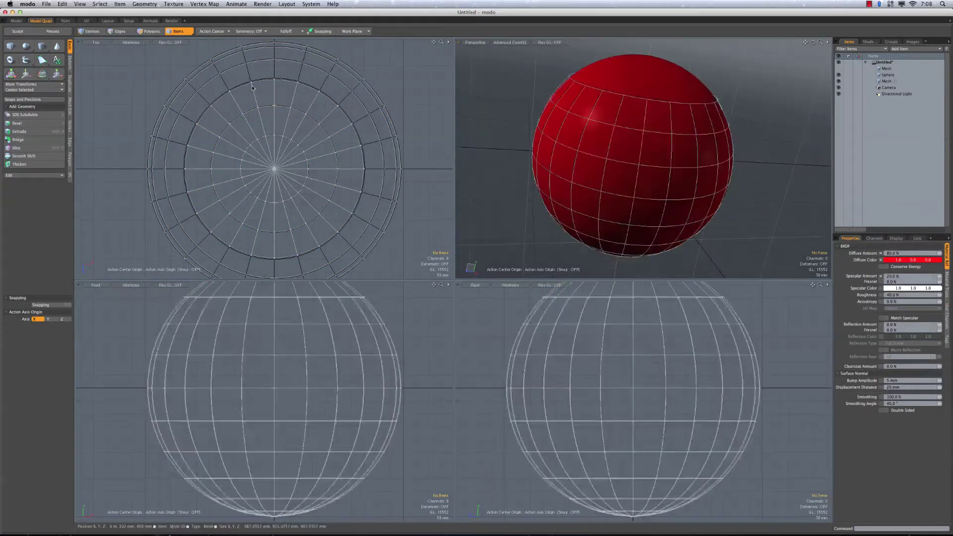
click(553, 43)
click(554, 42)
click(554, 42)
click(554, 43)
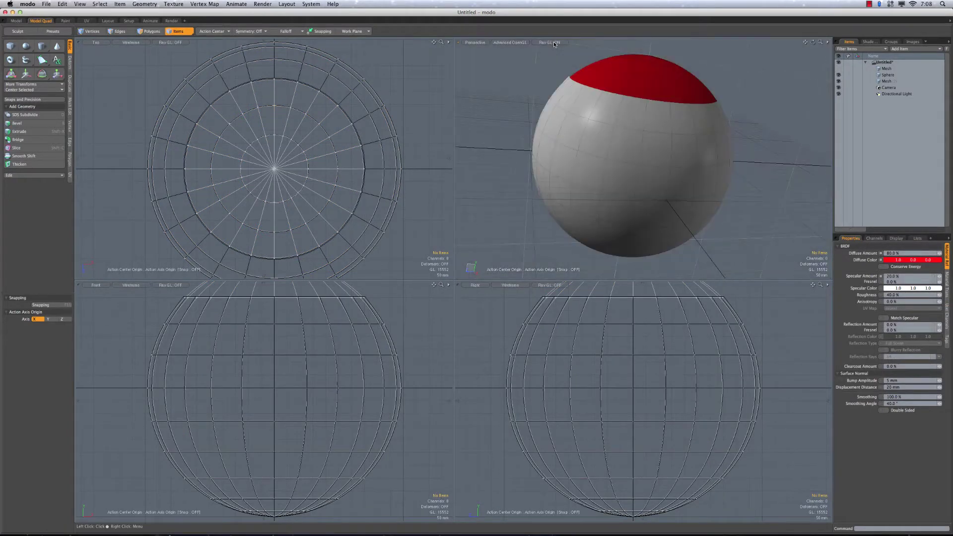
- Return the perspective view to Advanced OpenGL shading and turn Ray GL off
click(505, 42)
mouse_move(508, 97)
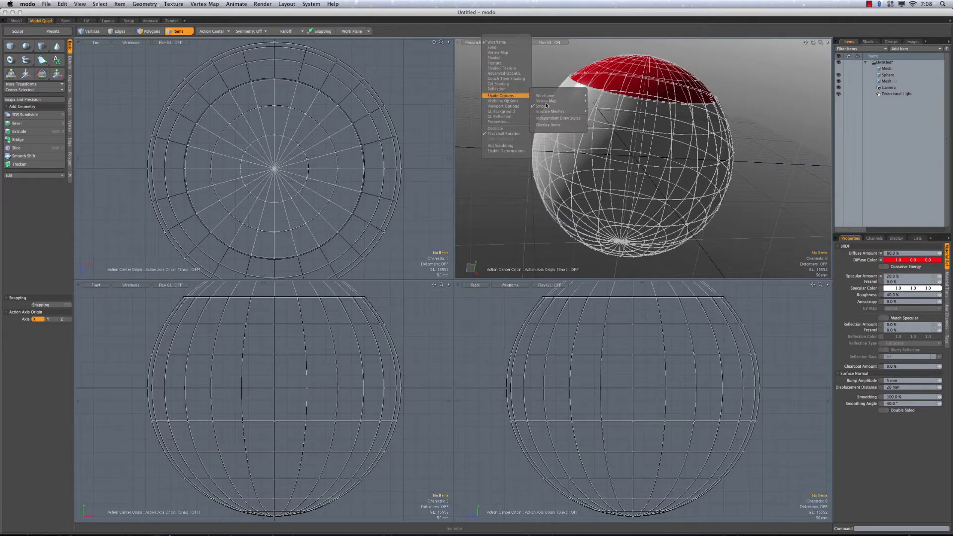
mouse_move(556, 113)
click(599, 123)
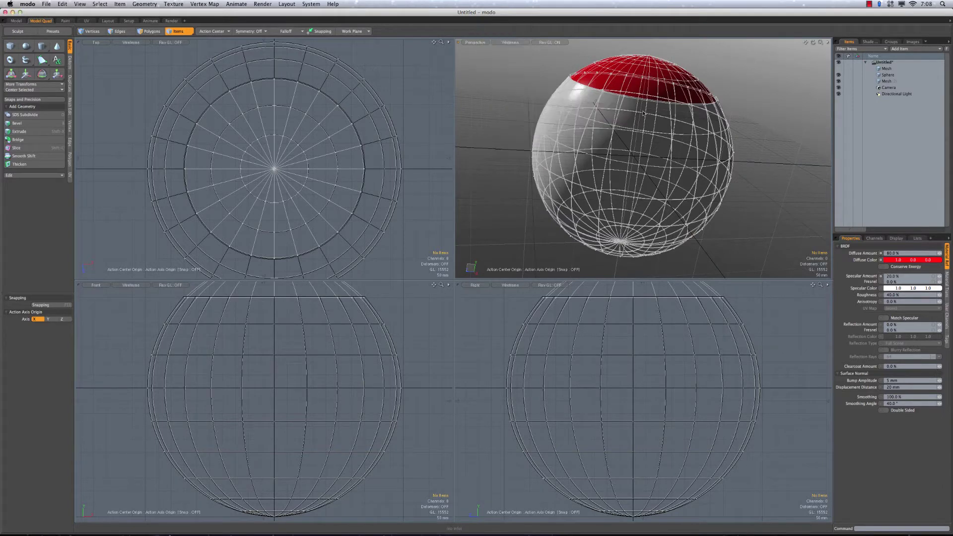
click(511, 43)
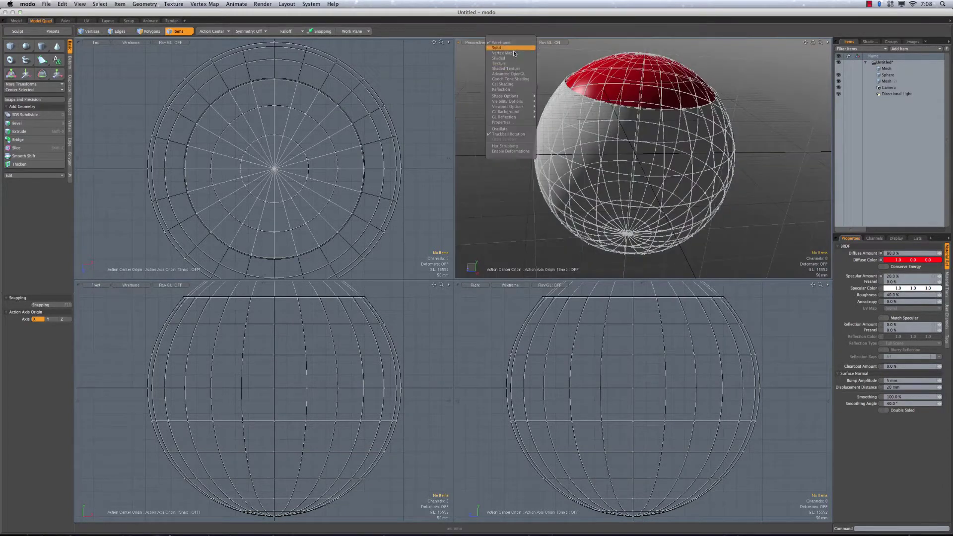
click(509, 72)
click(557, 44)
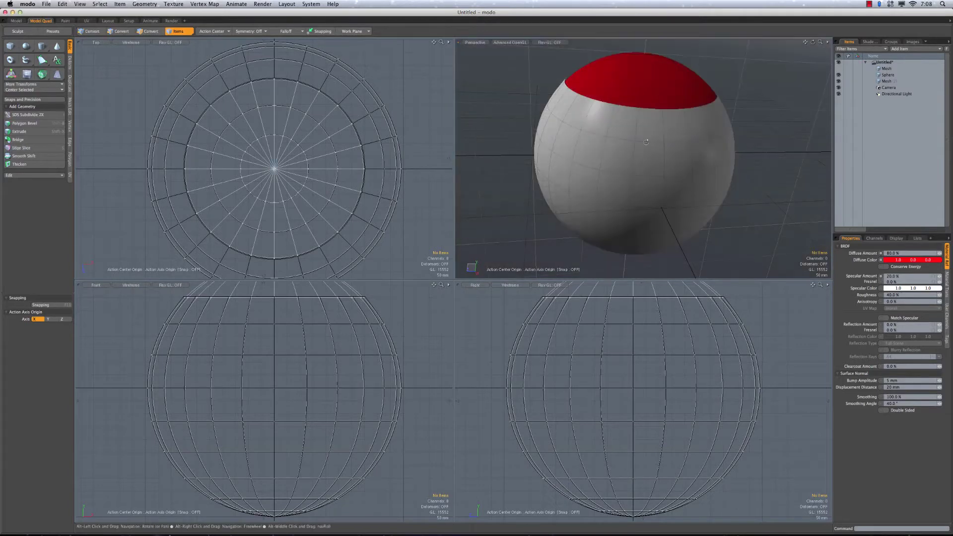
- Rotate the inner red Sphere item about the Z axis inside the open shell and inspect where it pokes through
alt+drag(637, 74, 646, 85)
click(656, 85)
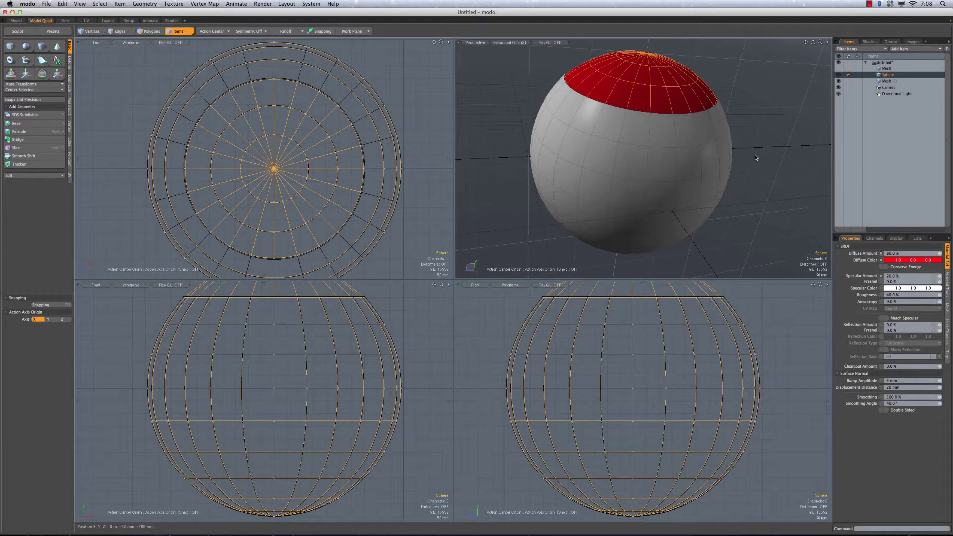
key(y)
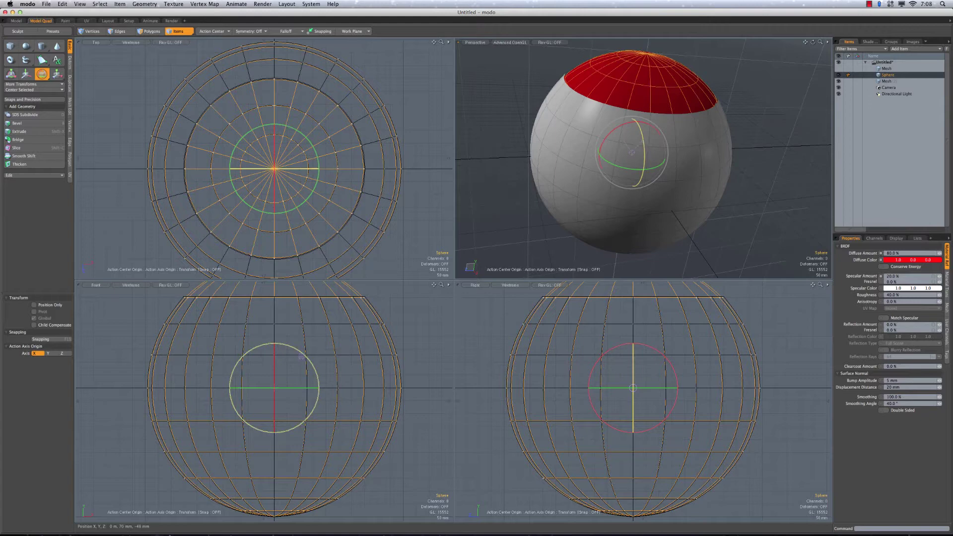
drag(301, 357, 319, 396)
alt+drag(719, 164, 616, 112)
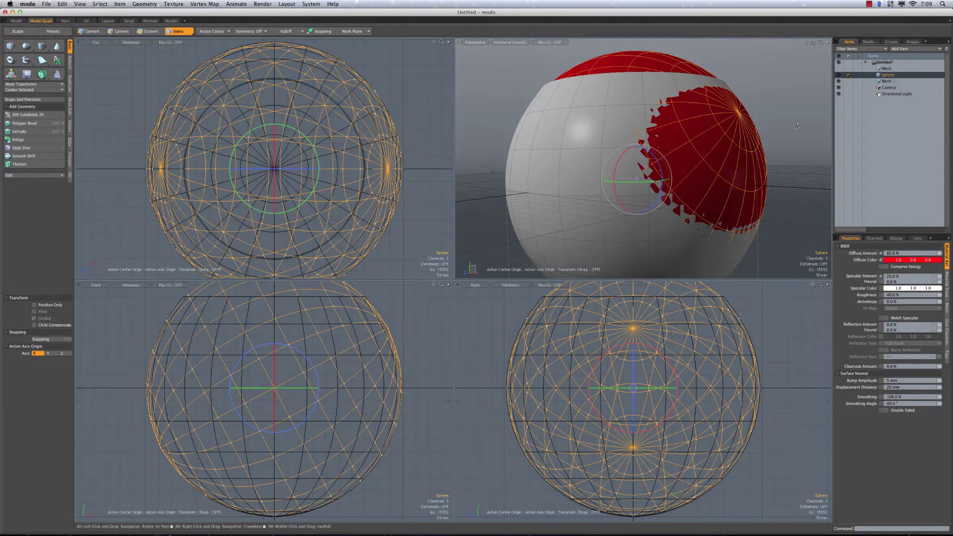
alt+drag(665, 94, 674, 161)
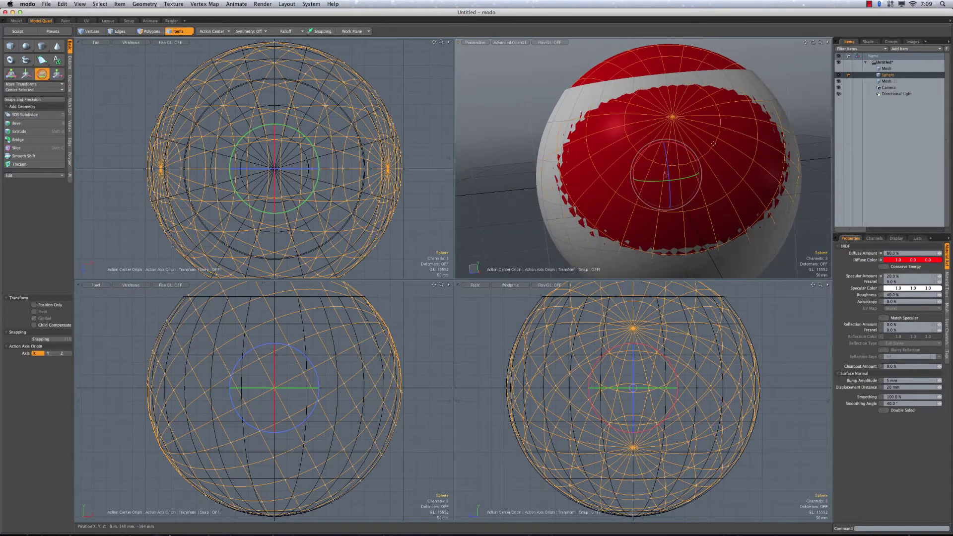
alt+drag(712, 100, 651, 152)
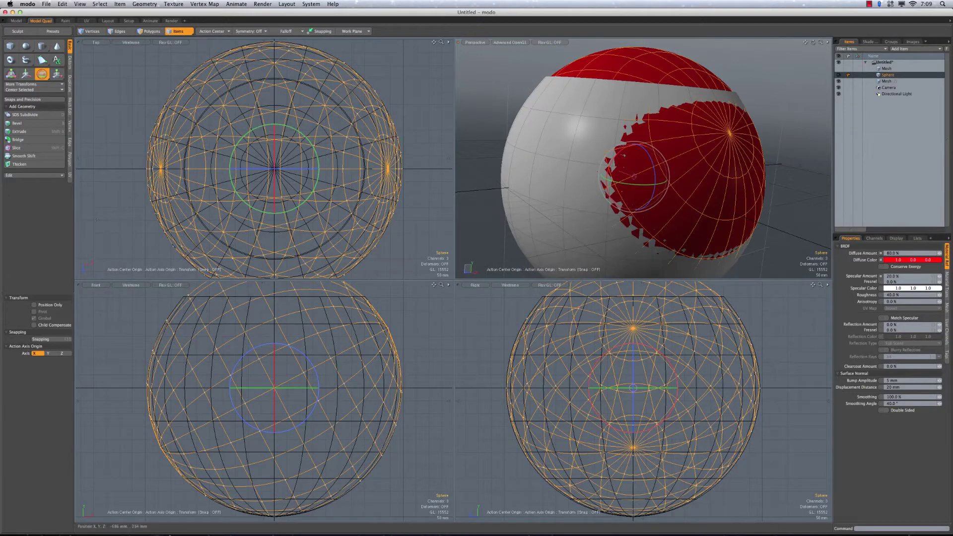
mouse_move(574, 141)
alt+mouse_down()
mouse_move(585, 130)
mouse_move(572, 125)
alt+mouse_up()
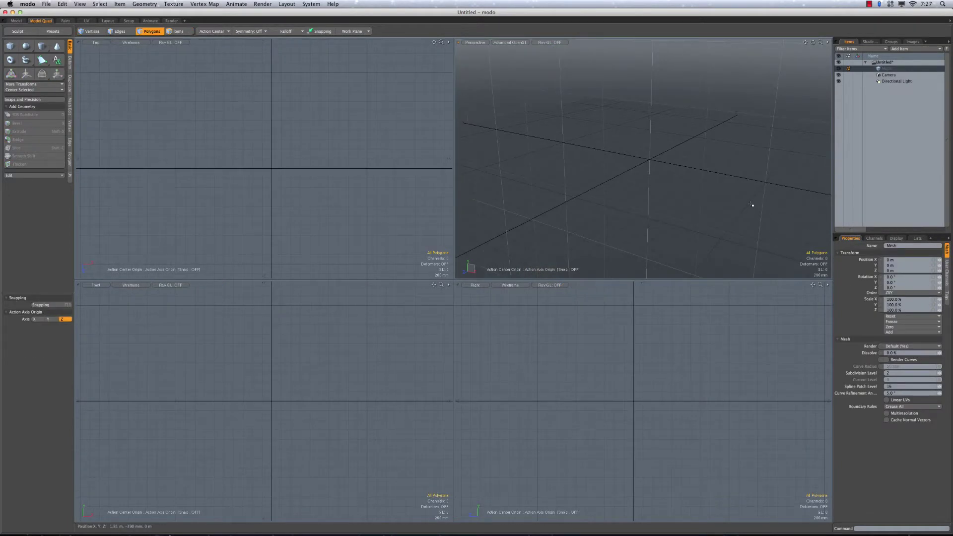
- In the empty scene, create a flat 96-sided cylinder disc at the origin on the Y axis with 500 mm X and Z radii
click(42, 47)
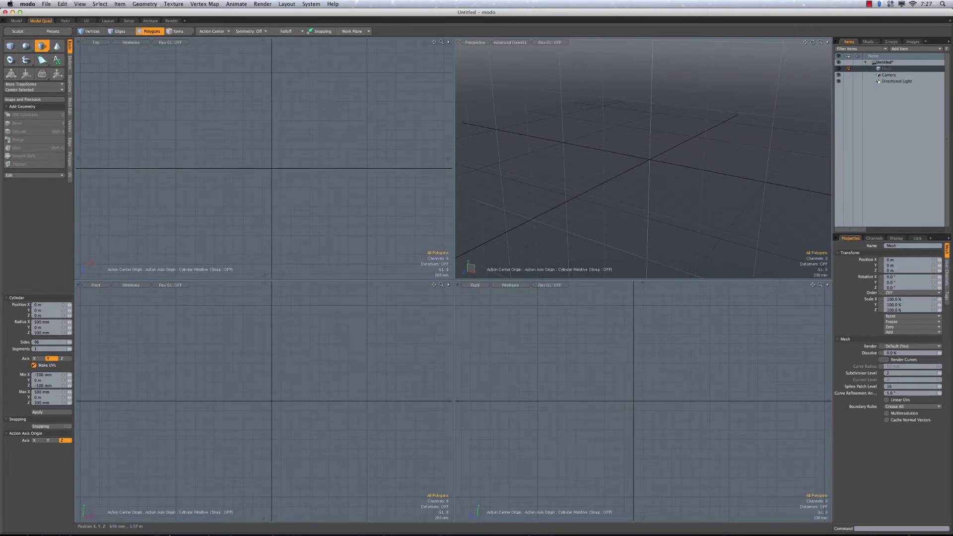
mouse_move(283, 206)
mouse_down()
mouse_move(285, 191)
mouse_move(308, 181)
mouse_up()
key(super+z)
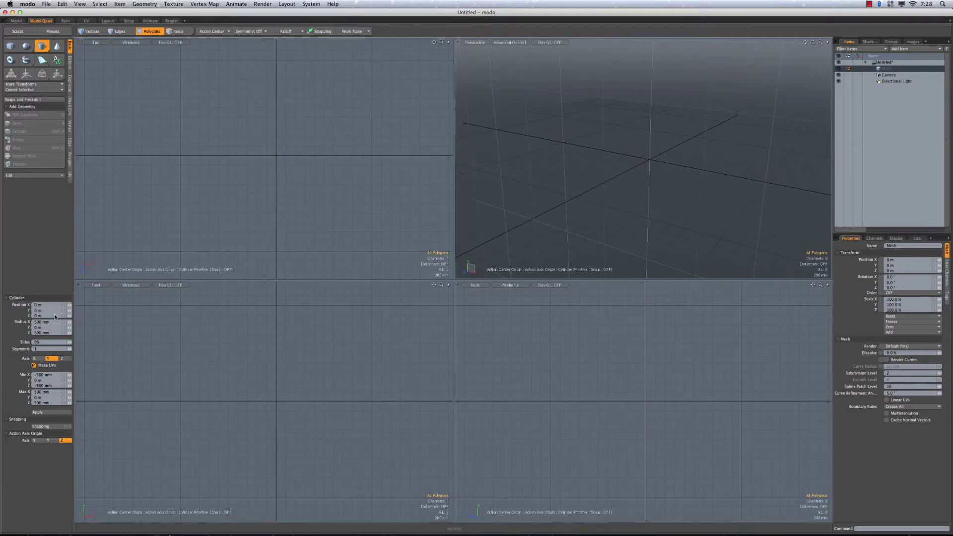
click(47, 411)
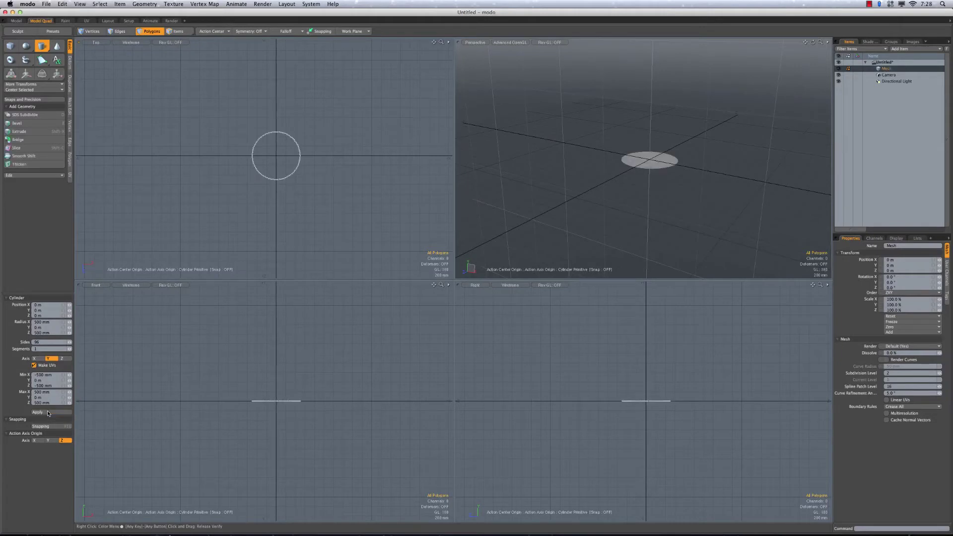
alt+drag(669, 130, 652, 166)
key(space)
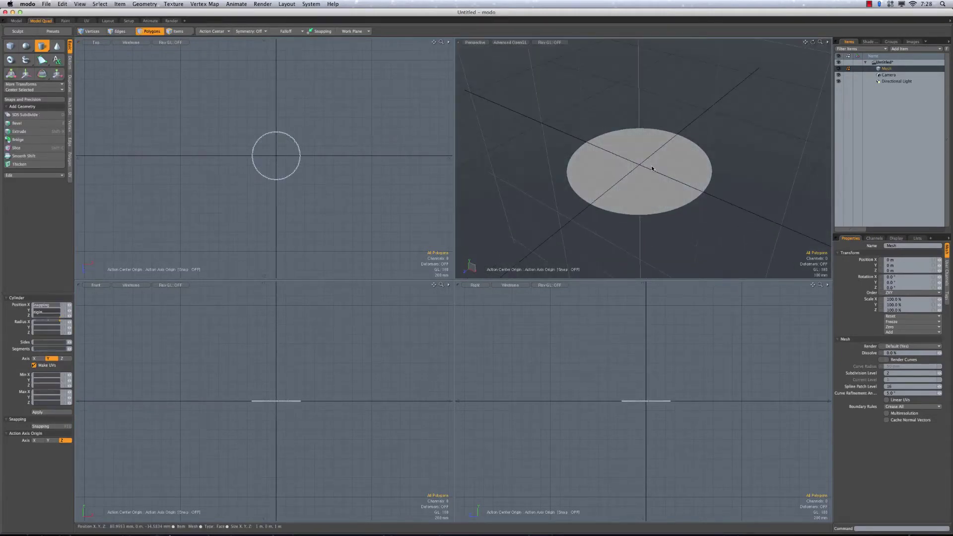
- Duplicate both faces of the flat disc and rotate the copies to form three mutually perpendicular discs crossing at the origin
click(654, 175)
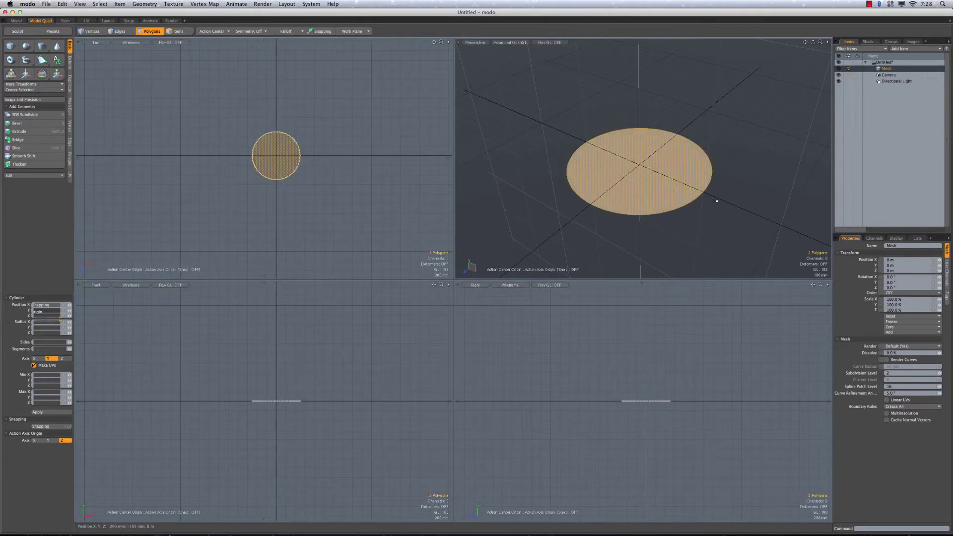
key(e)
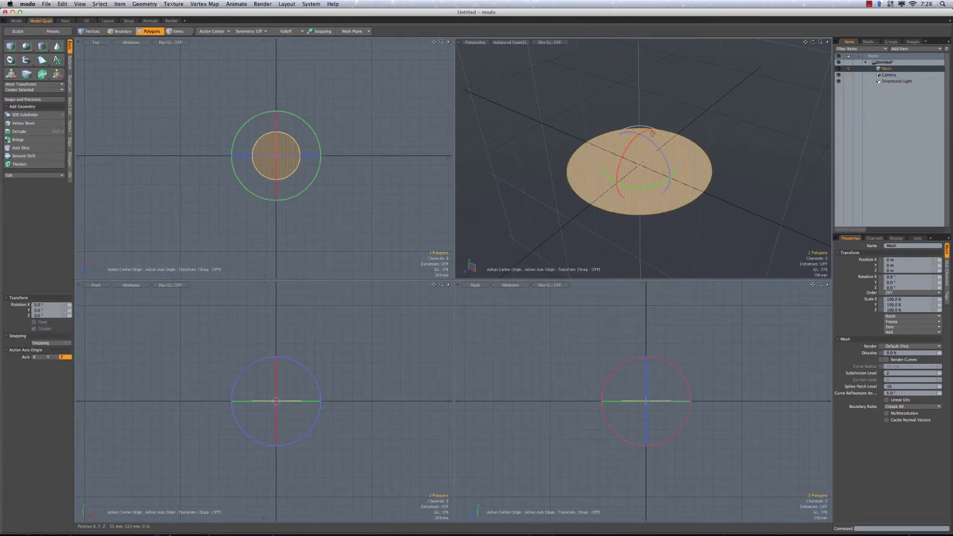
drag(655, 147, 677, 175)
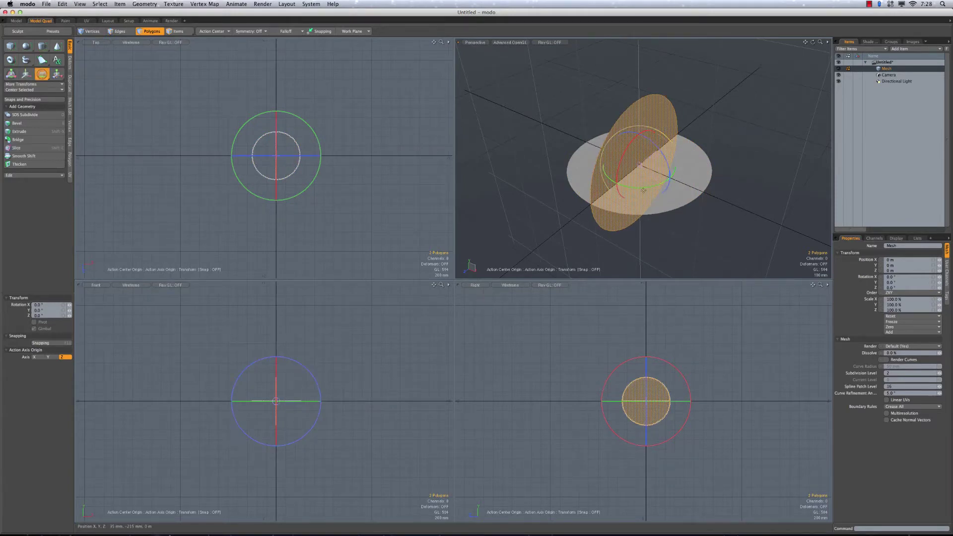
key(ctrl)
ctrl+drag(657, 189, 660, 165)
key(space)
- Select the polygons of all three discs and assign them a white material named Guide
key([)
shift+double_click(633, 209)
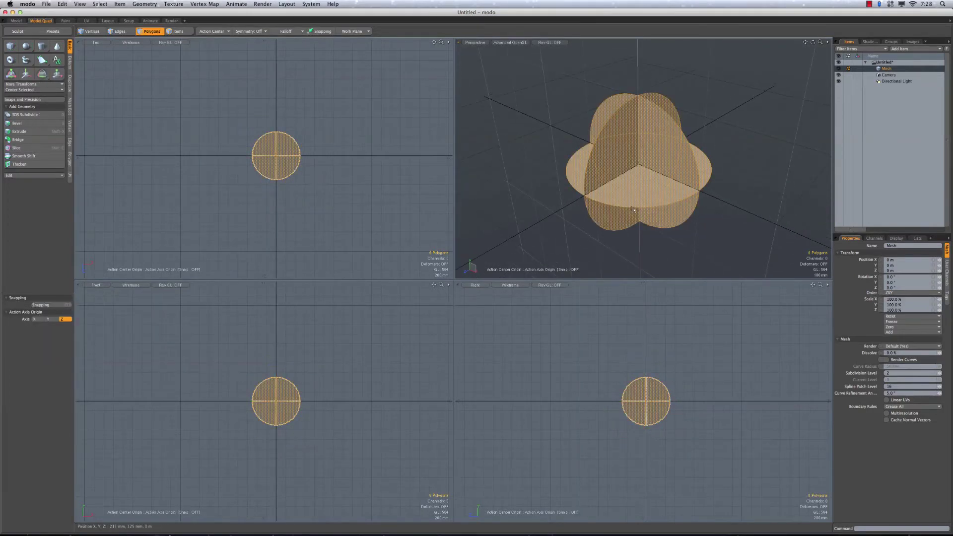
key(m)
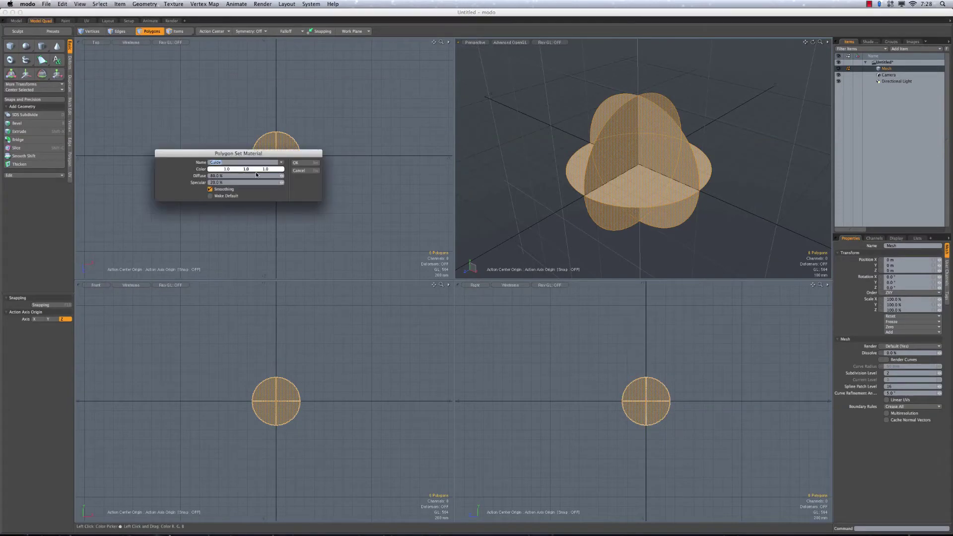
click(297, 164)
- Make the Guide material double sided and clear the polygon selection on the discs
alt+drag(620, 124, 648, 126)
click(870, 44)
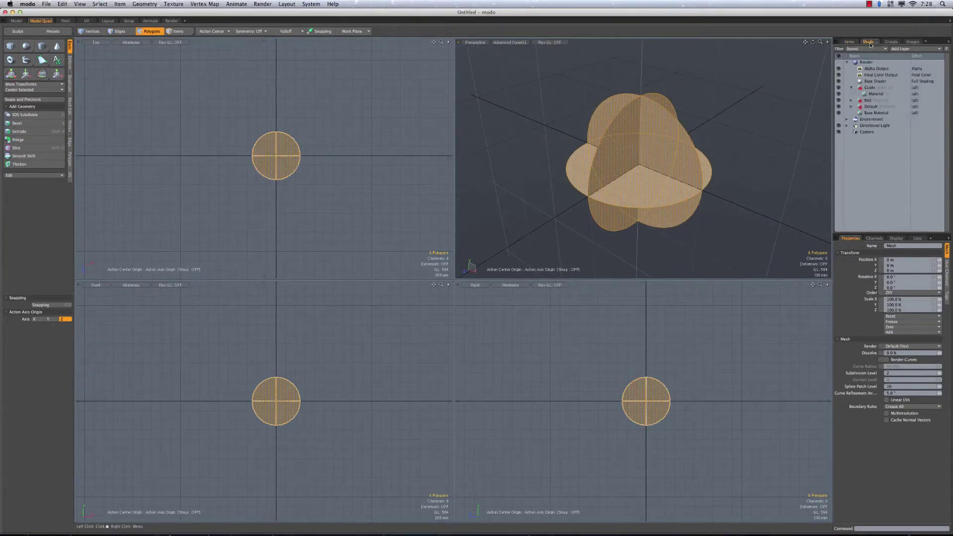
click(878, 94)
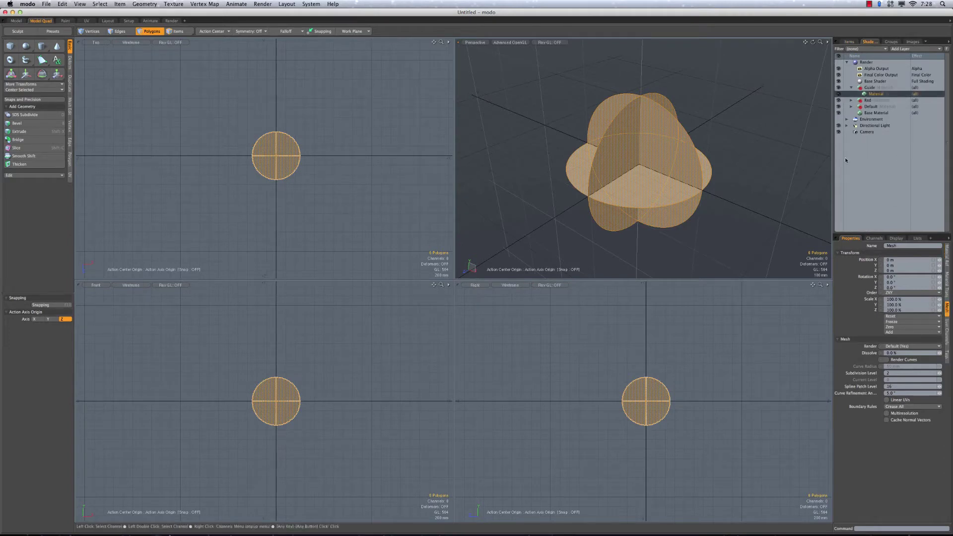
click(948, 260)
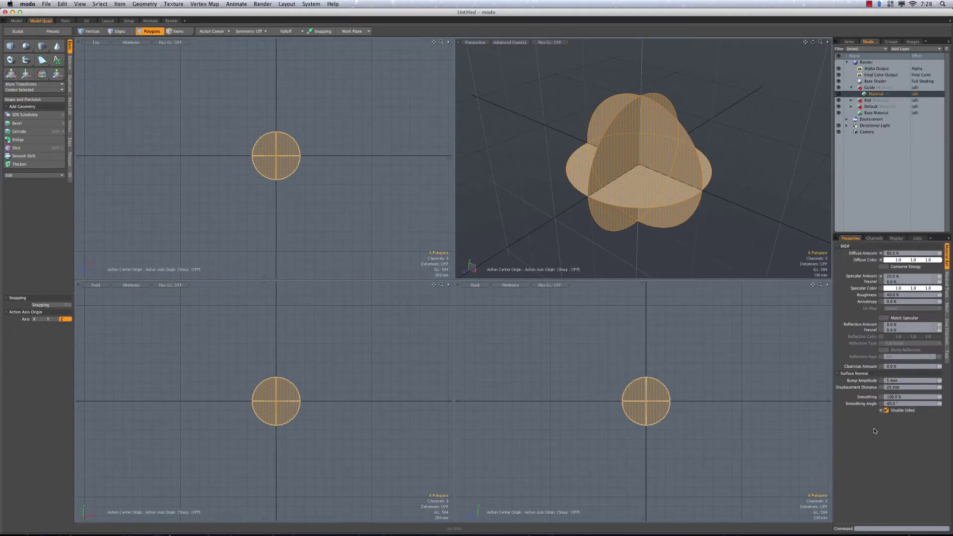
click(742, 153)
alt+drag(742, 153, 715, 251)
ctrl+alt+drag(280, 410, 357, 406)
alt+drag(303, 403, 316, 430)
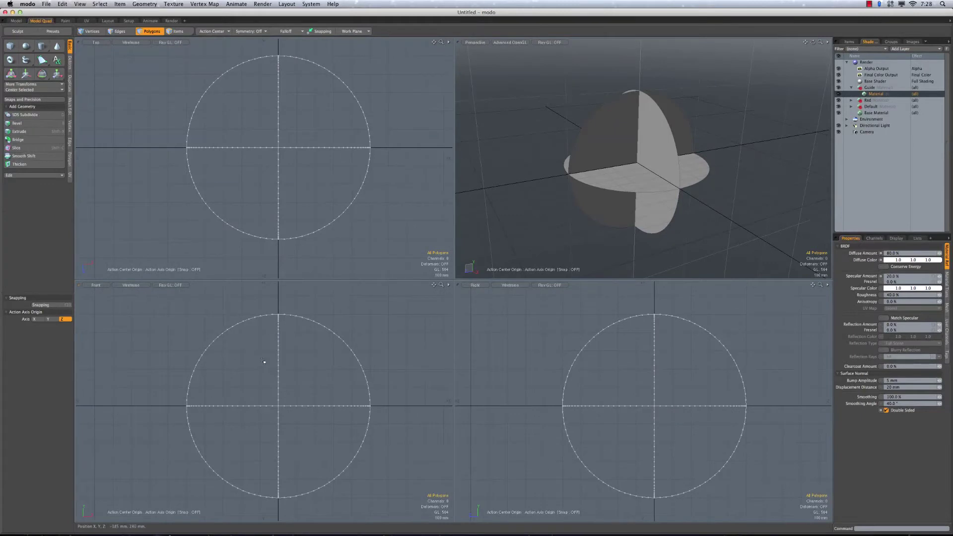
alt+drag(794, 64, 821, 59)
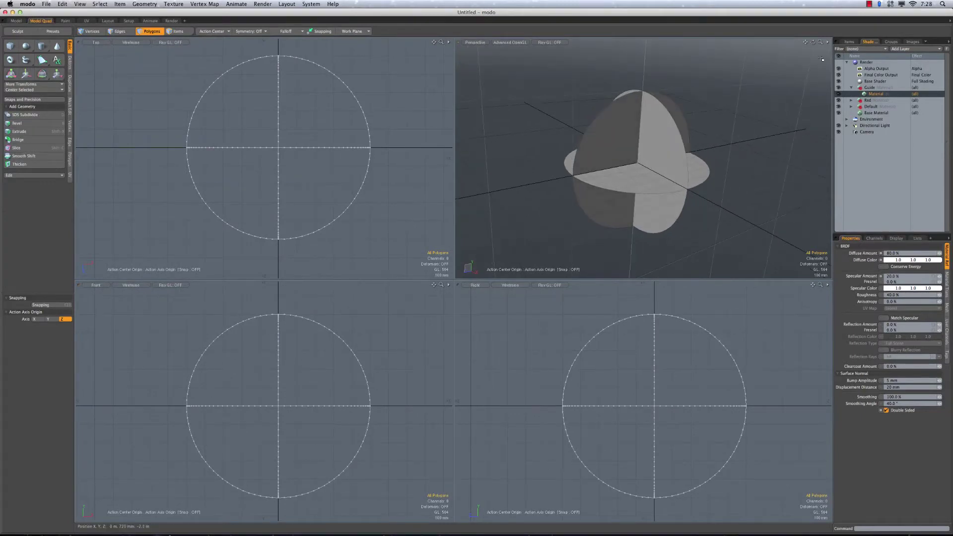
- Add a new empty mesh item to the scene, leaving the guide discs as a background reference
click(847, 43)
alt+drag(722, 169, 761, 129)
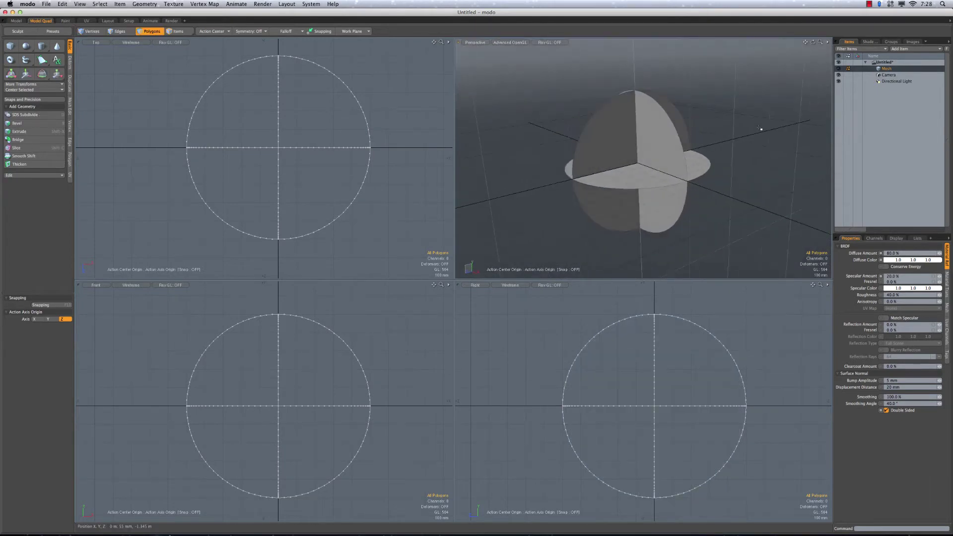
alt+drag(640, 174, 695, 162)
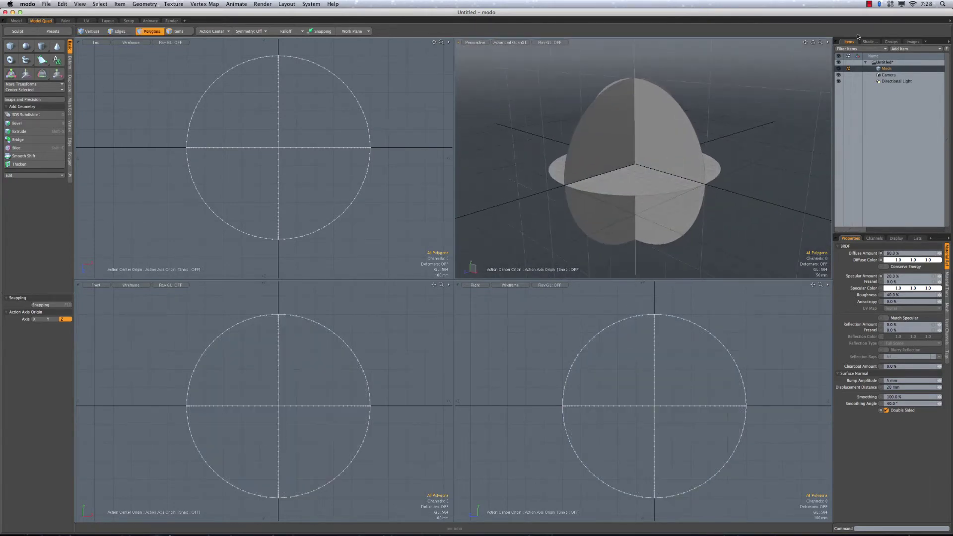
key(n)
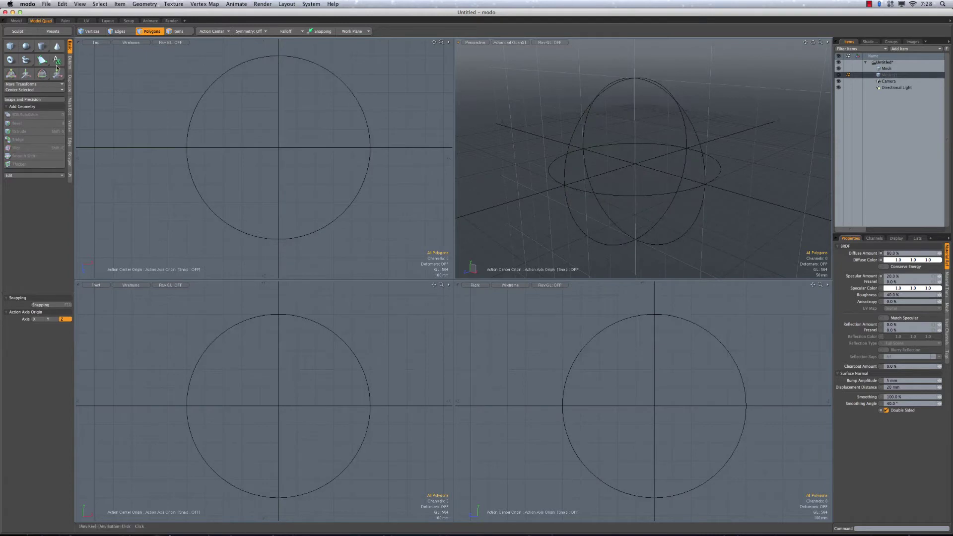
- Draw a globe sphere centered at the origin inside the guide circles, with radii of about 500, 505 and 510 mm on X, Y and Z
click(27, 47)
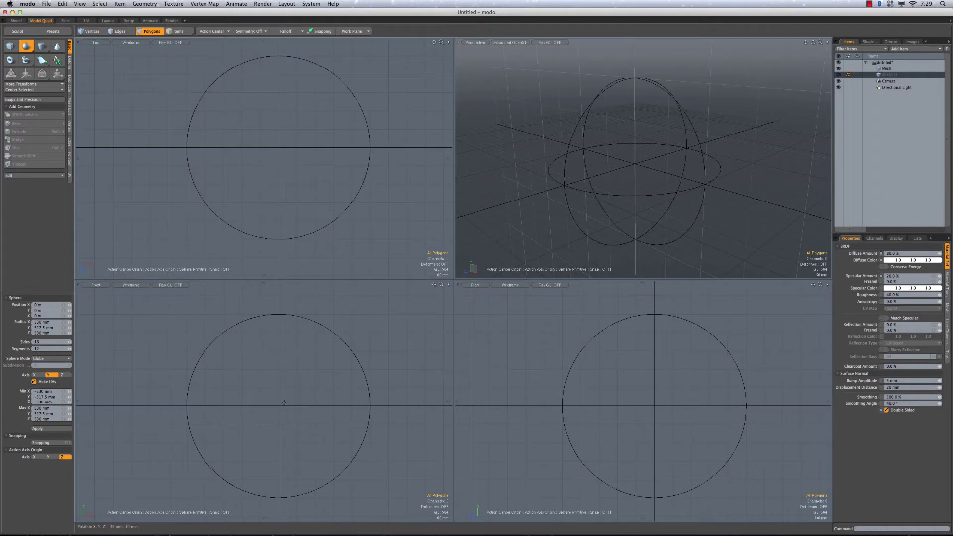
drag(278, 407, 369, 498)
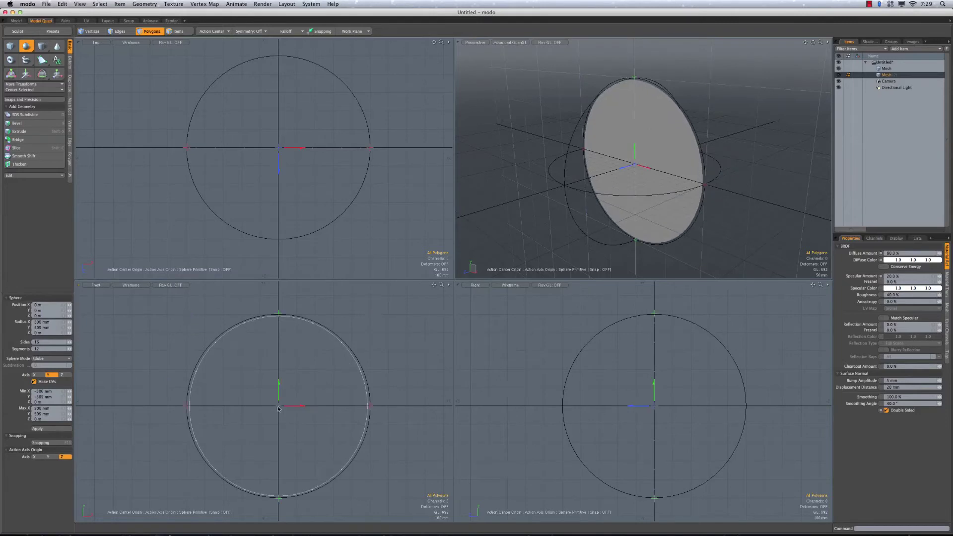
drag(277, 146, 278, 242)
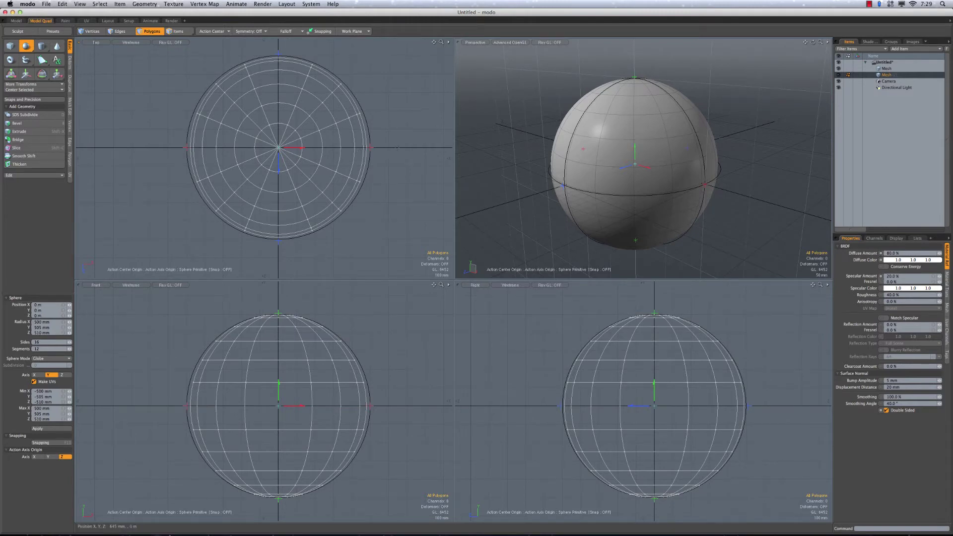
- Fit the sphere's outline to the horizontal guide circle by setting its X and Z radii to 521 mm
scroll(397, 147, up, 5)
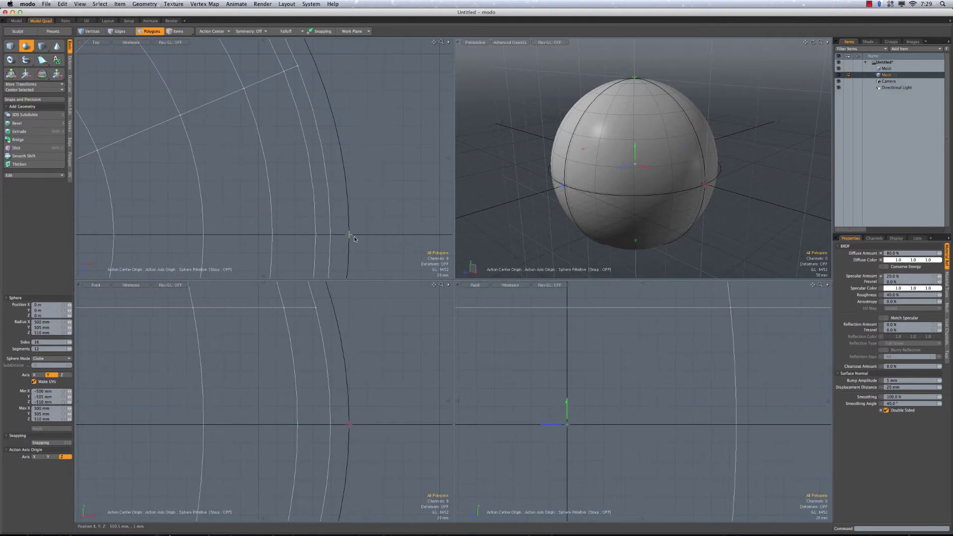
drag(350, 237, 283, 121)
scroll(364, 179, up, 10)
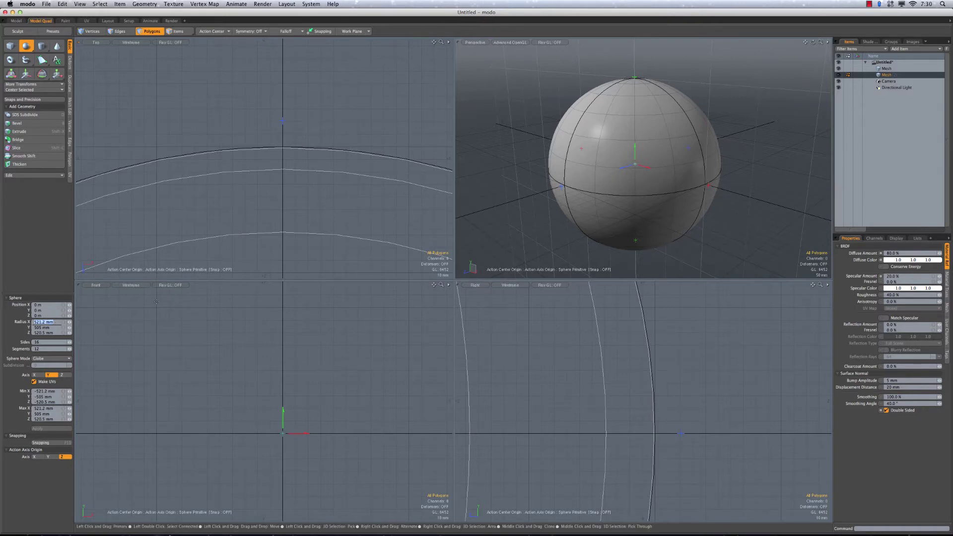
key(Tab)
key(Tab)
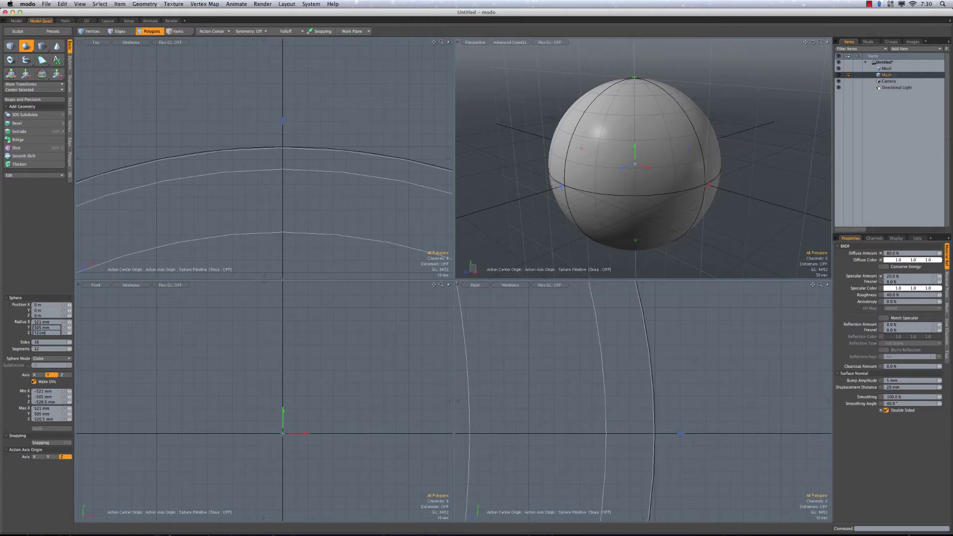
key(Tab)
- Compare the top of the sphere with the guide circles in the front and perspective views
ctrl+alt+drag(339, 361, 267, 492)
ctrl+alt+drag(286, 348, 313, 336)
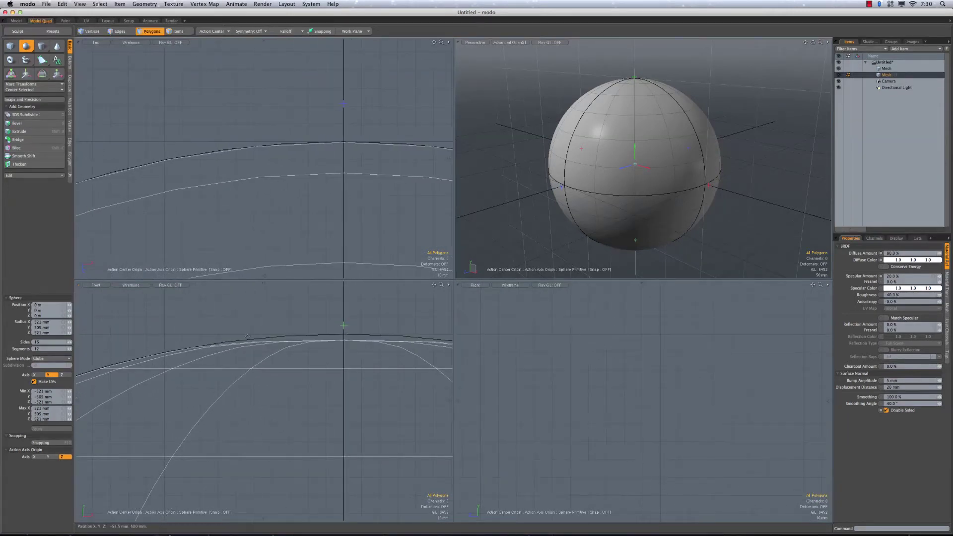
alt+drag(645, 154, 681, 149)
scroll(672, 124, up, 5)
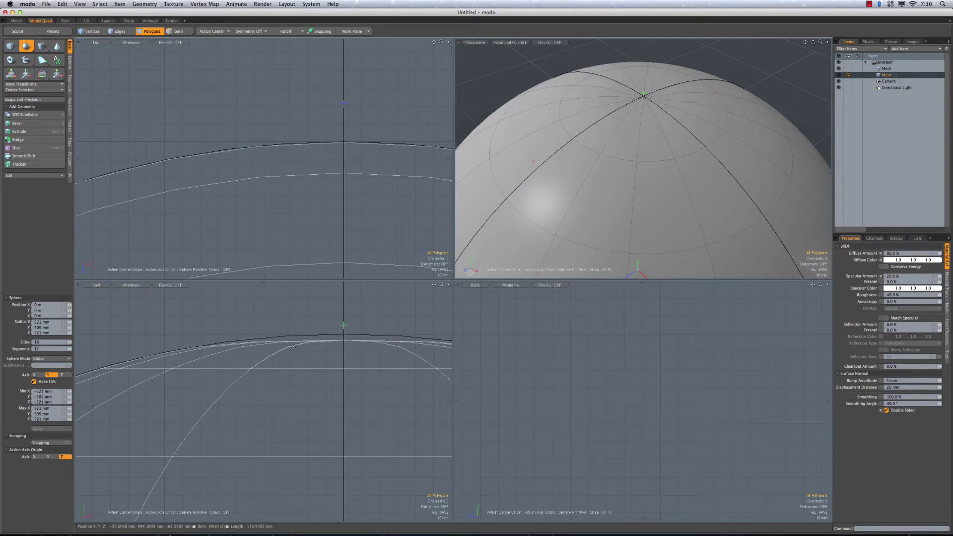
- Raise the sphere's Y radius to 505.4 mm to bring its pole closer to the guide circle, and finish the Sphere tool
ctrl+alt+drag(338, 341, 361, 345)
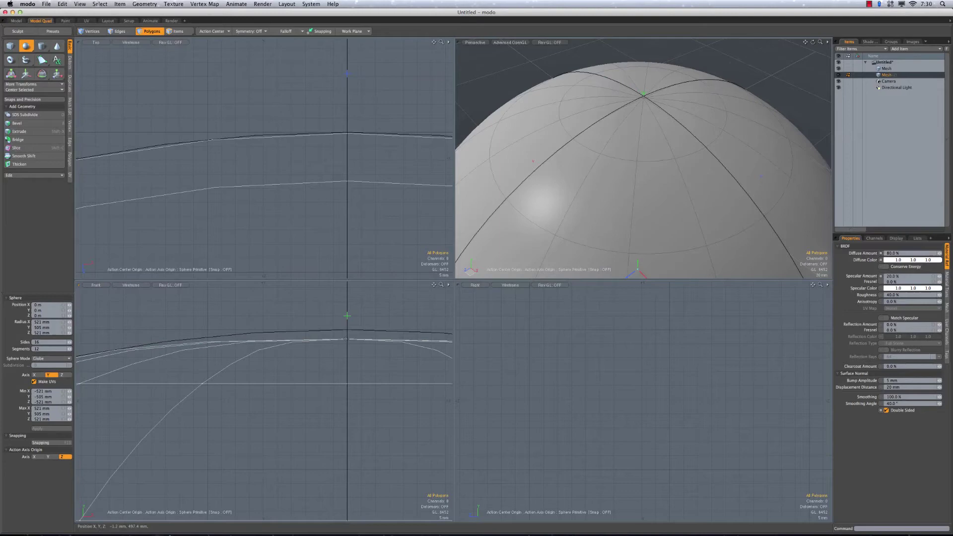
ctrl+alt+drag(359, 357, 375, 312)
alt+shift+drag(151, 374, 400, 305)
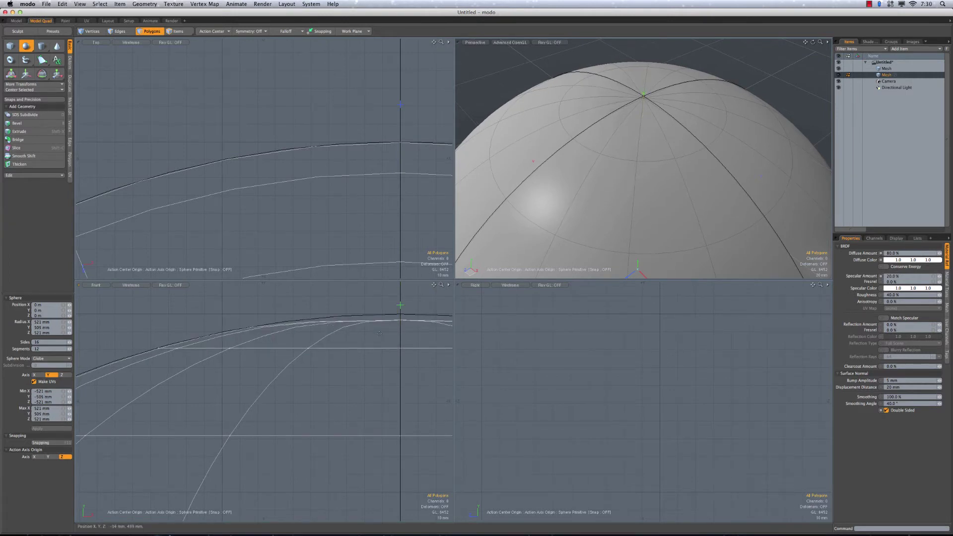
alt+shift+drag(379, 334, 306, 329)
key(0)
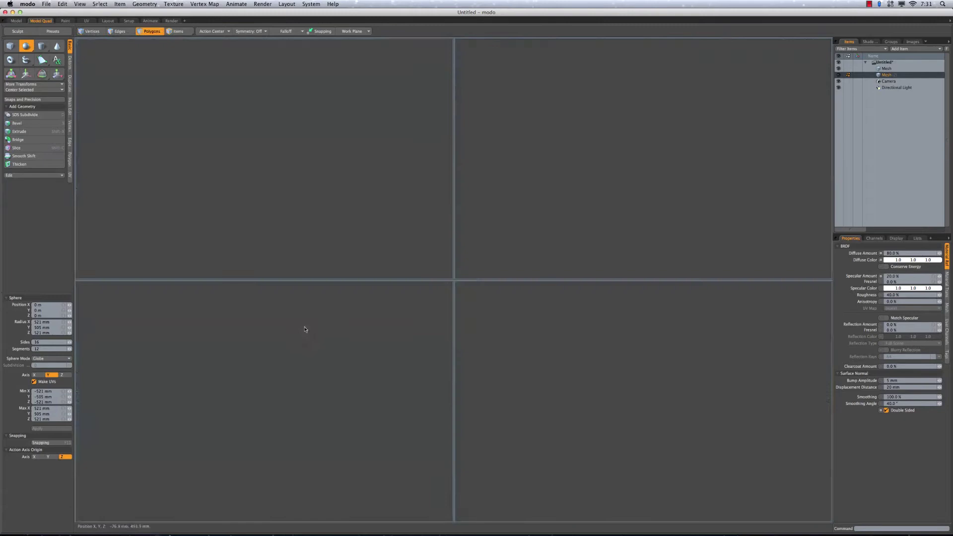
alt+drag(574, 210, 504, 210)
key(3)
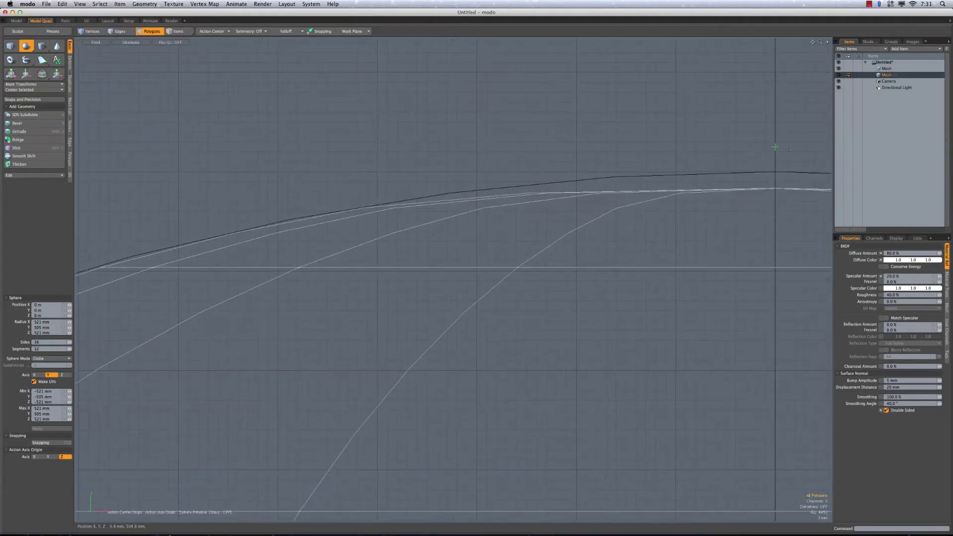
drag(775, 149, 774, 146)
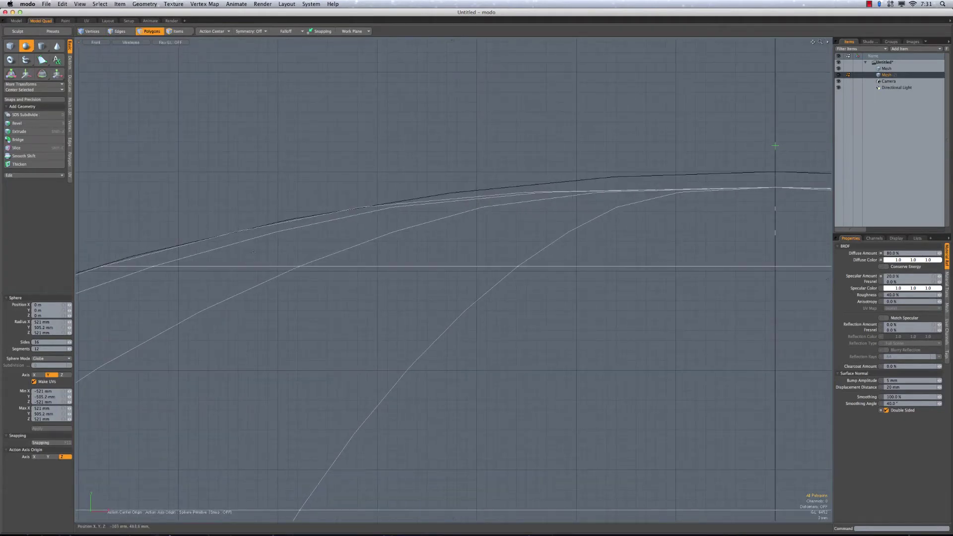
key(w)
drag(774, 146, 774, 145)
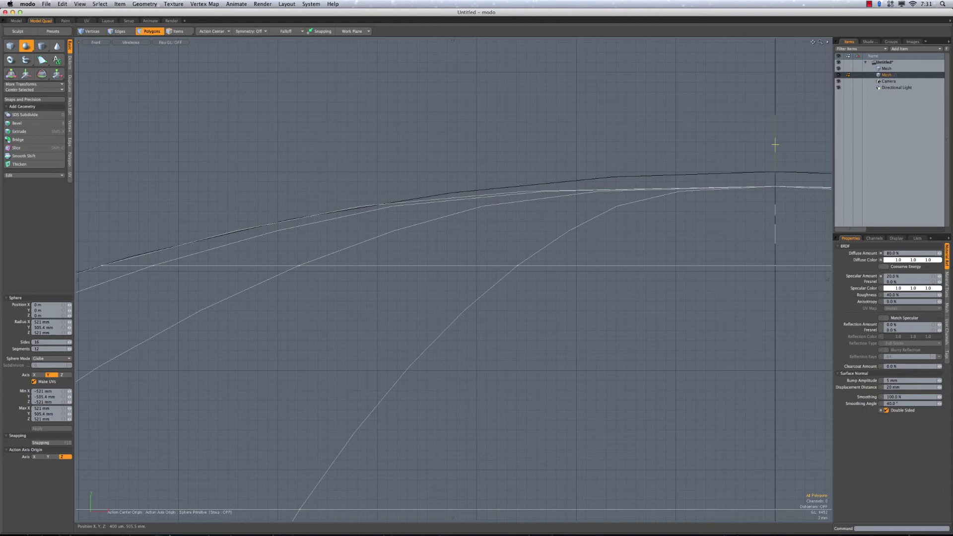
ctrl+alt+drag(775, 220, 558, 219)
key(q)
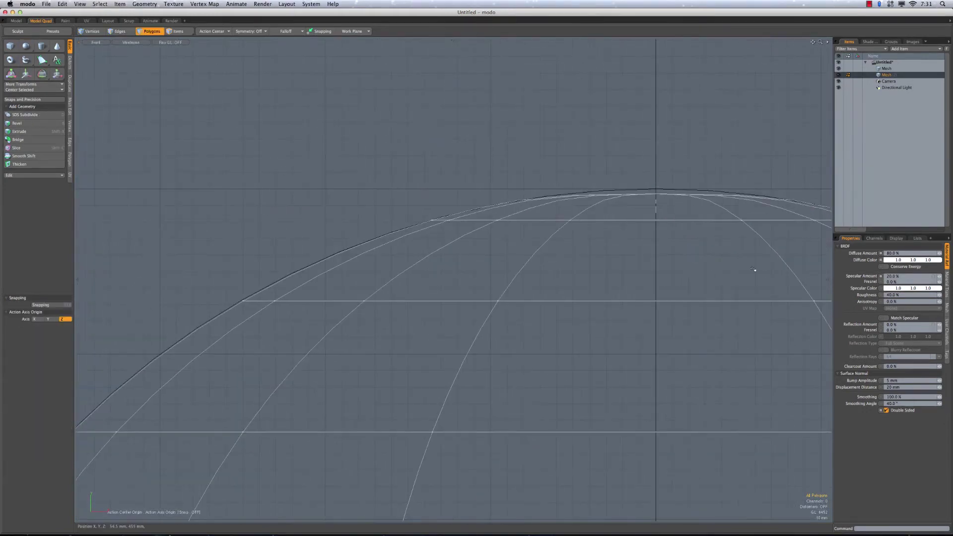
- Switch the sphere from standard subdivision to Catmull-Clark subdivision and compare its outline with the guide circle from the front
scroll(748, 275, down, 5)
alt+drag(773, 330, 578, 166)
key(Tab)
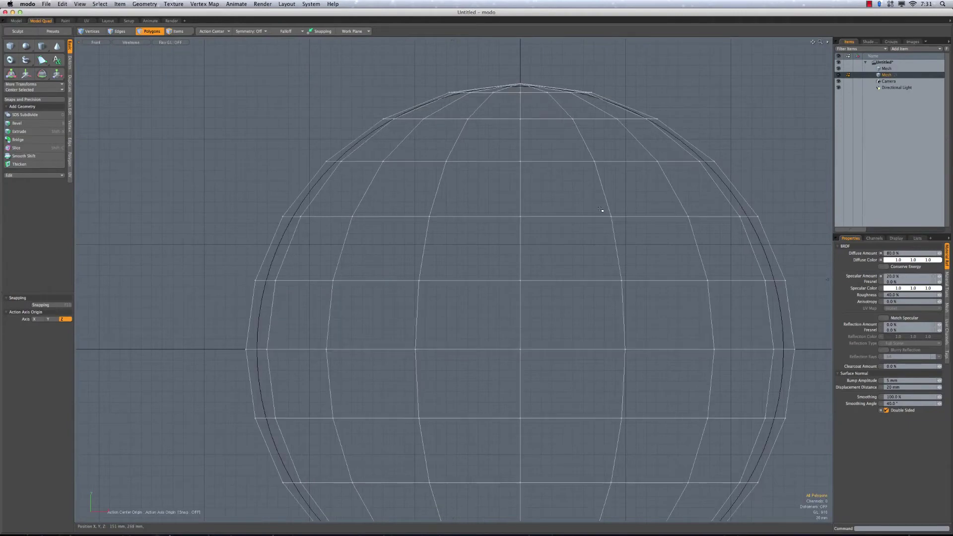
key(Tab)
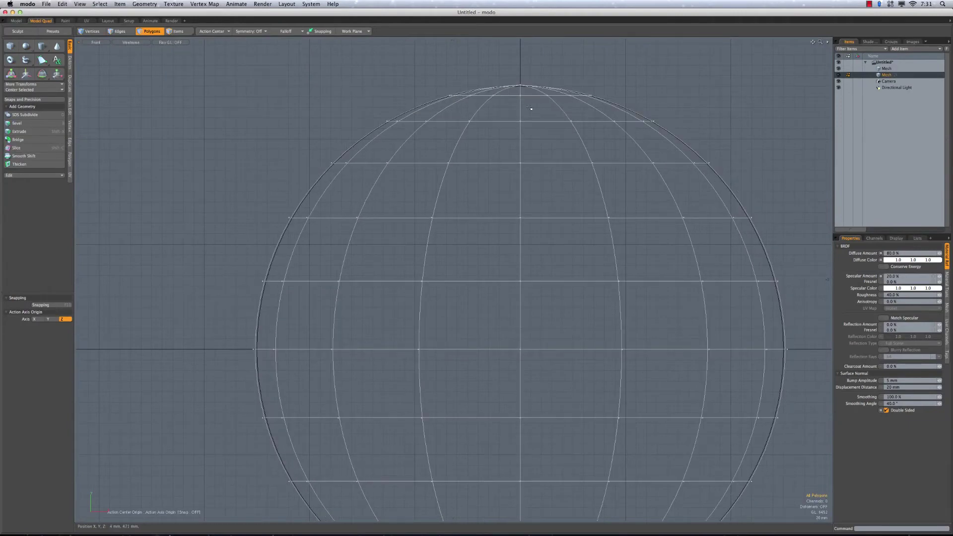
alt+drag(480, 112, 485, 142)
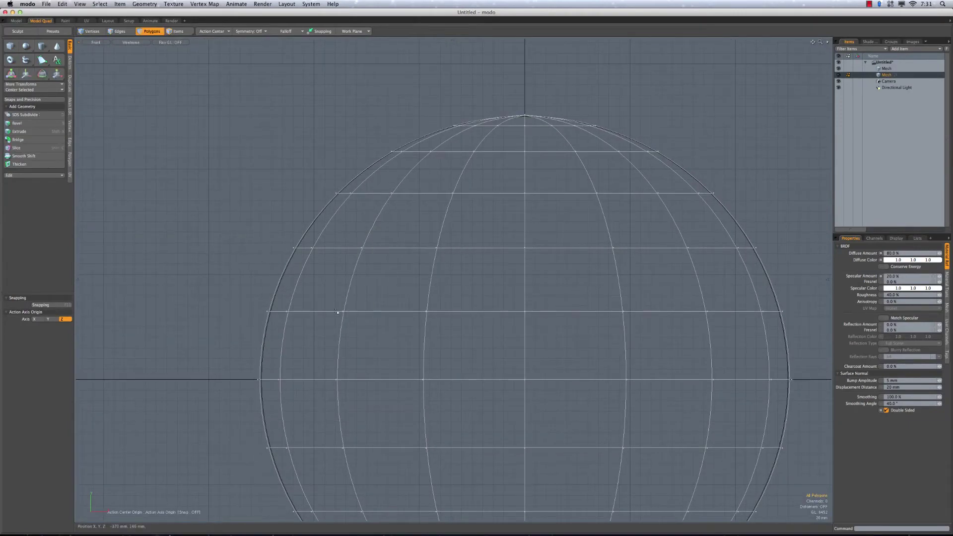
alt+drag(778, 369, 752, 374)
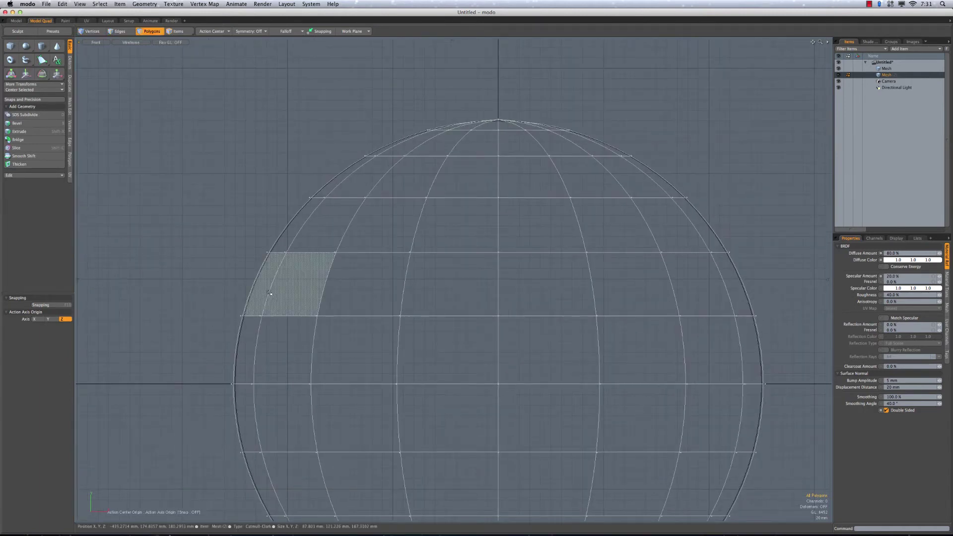
ctrl+alt+drag(271, 271, 566, 194)
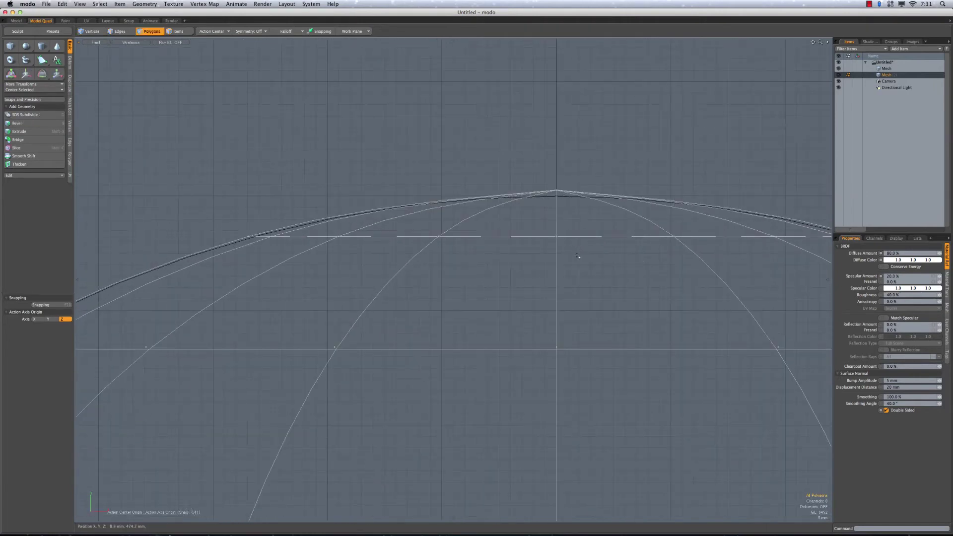
- Scale the whole sphere about the origin to 99.5% on X, Y and Z
key(r)
ctrl+alt+drag(596, 283, 502, 298)
alt+drag(602, 432, 579, 220)
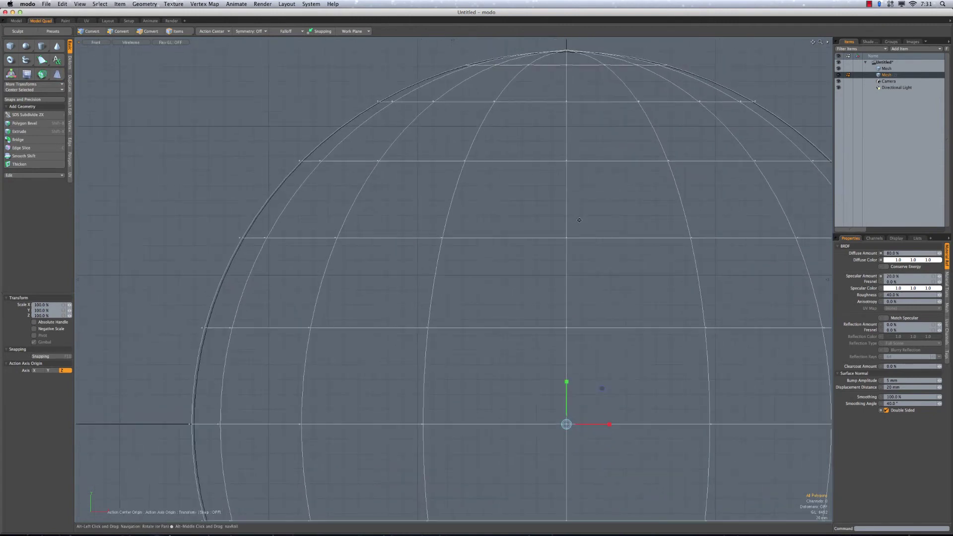
drag(566, 424, 565, 425)
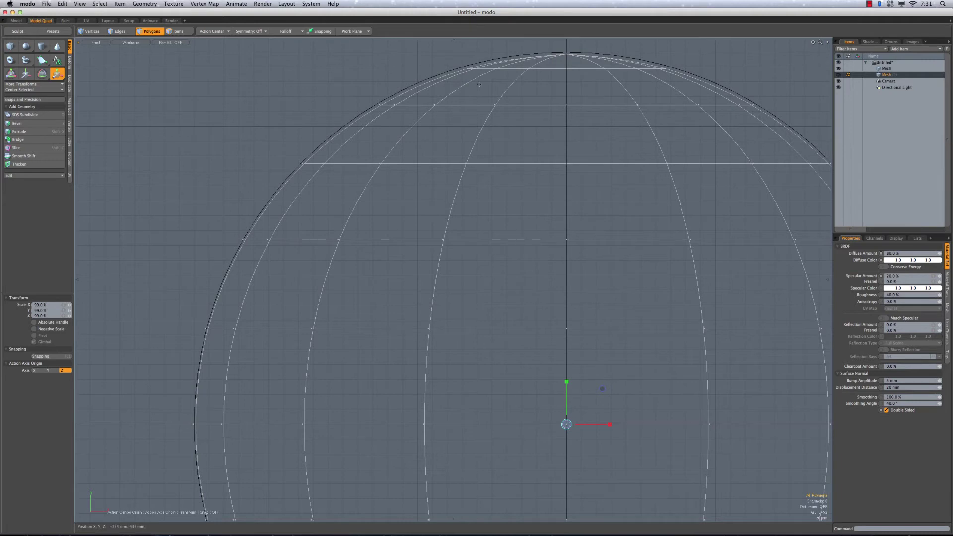
click(70, 305)
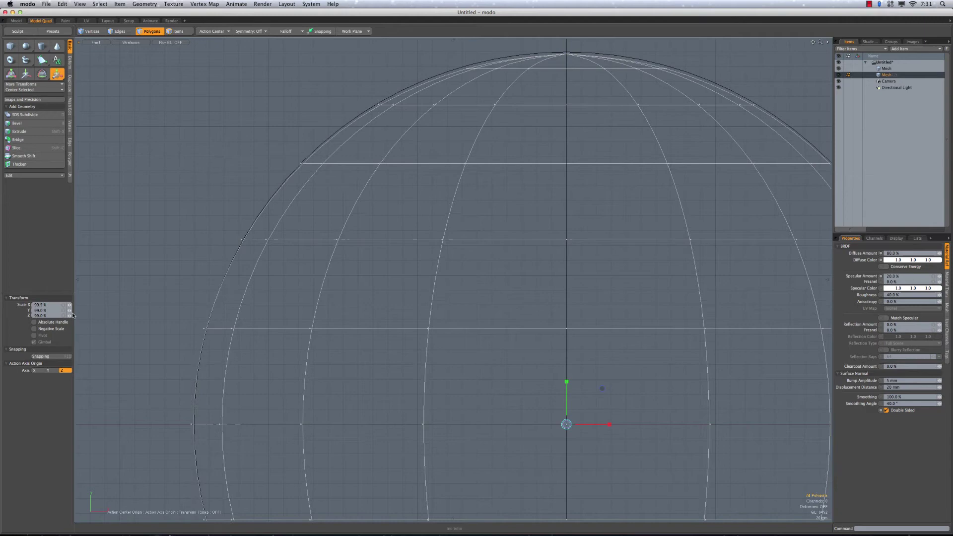
click(70, 310)
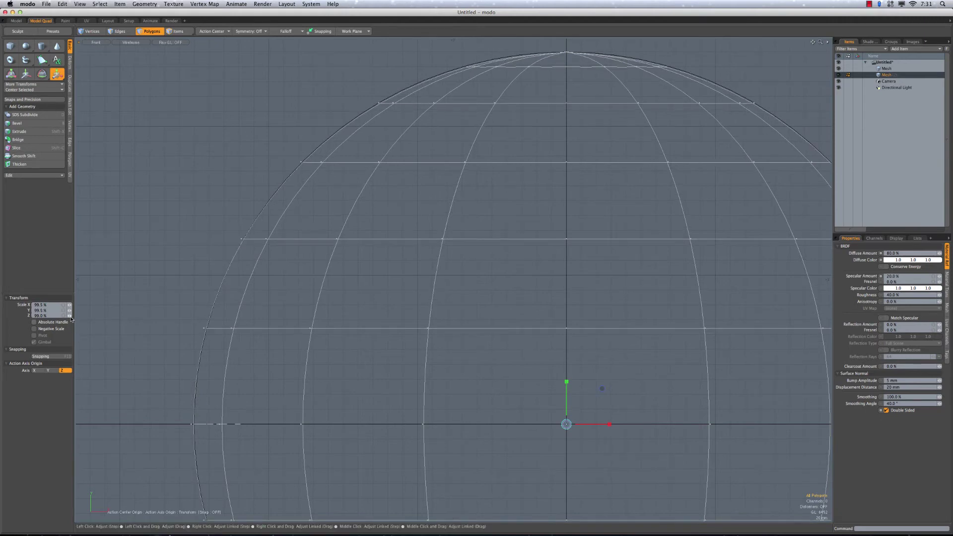
click(70, 316)
- Compare the scaled sphere's outline with the guide circles along its upper curve in front view and around its rim in top view
alt+shift+drag(523, 62, 573, 135)
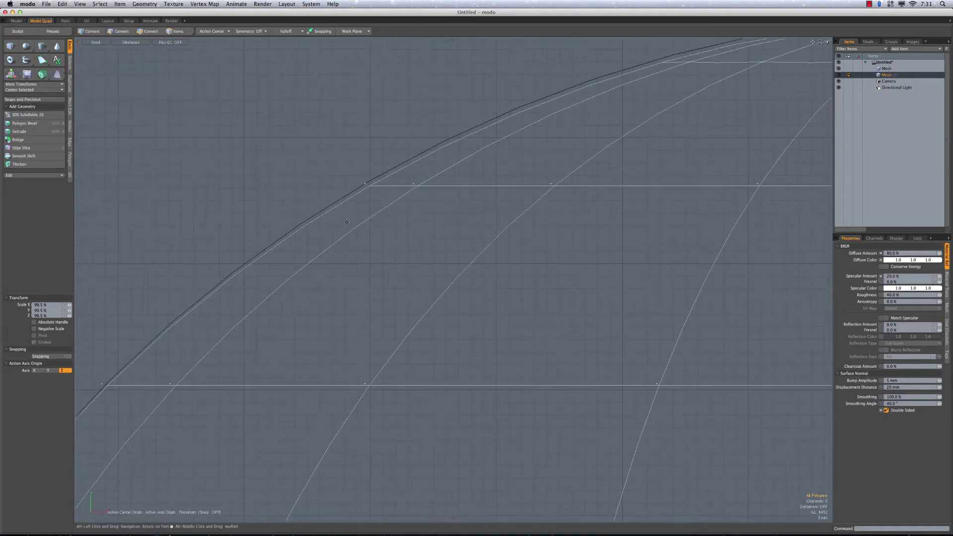
alt+drag(347, 223, 410, 191)
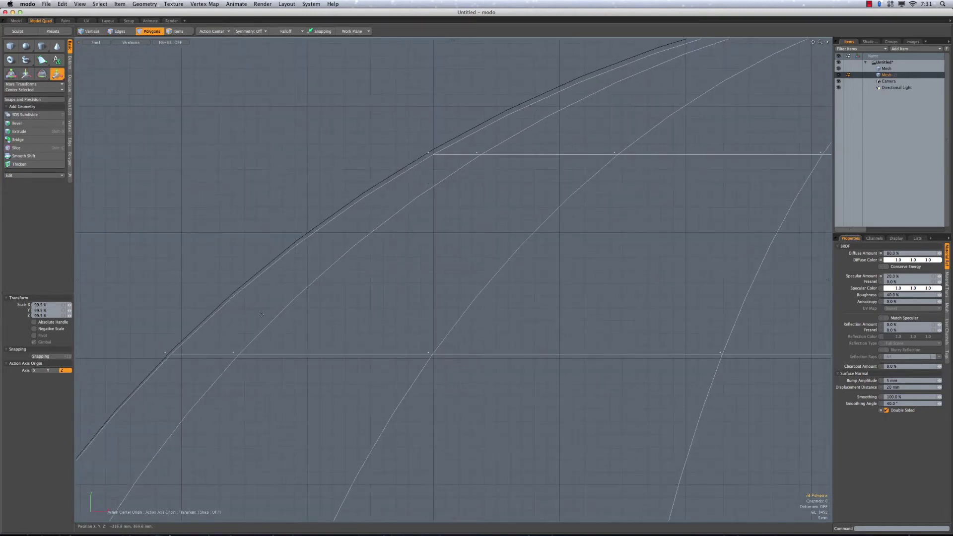
ctrl+alt+drag(262, 314, 426, 179)
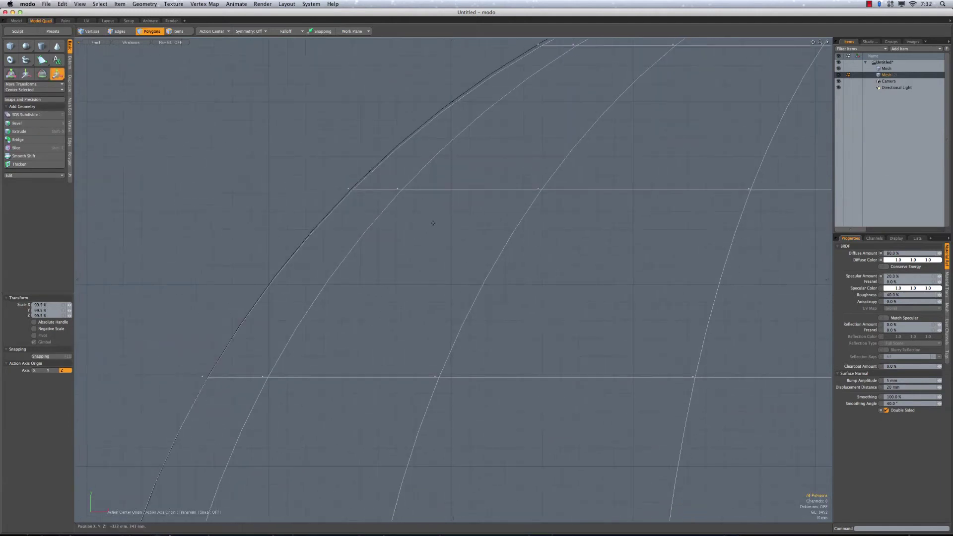
scroll(433, 222, down, 3)
alt+drag(438, 232, 431, 168)
alt+shift+drag(272, 352, 316, 386)
key(ctrl+space)
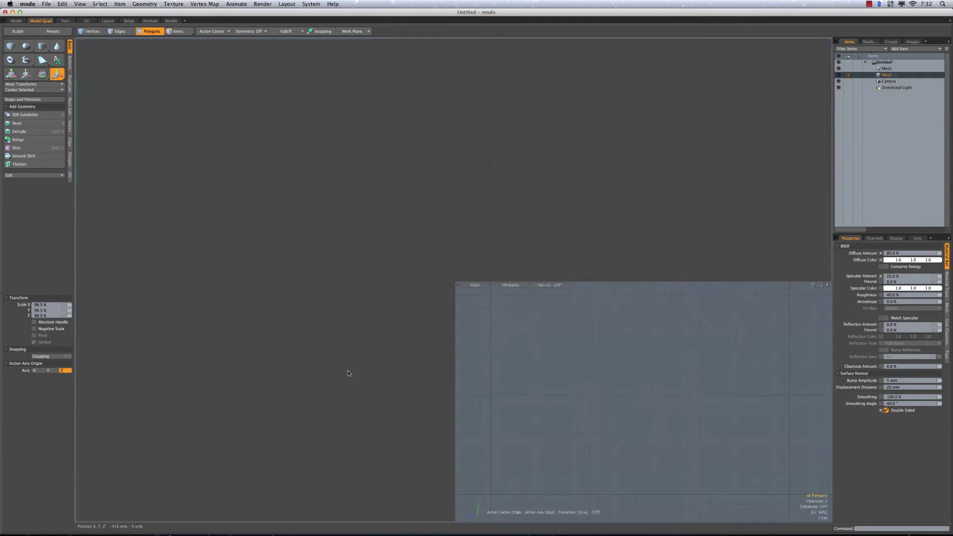
alt+drag(271, 171, 233, 116)
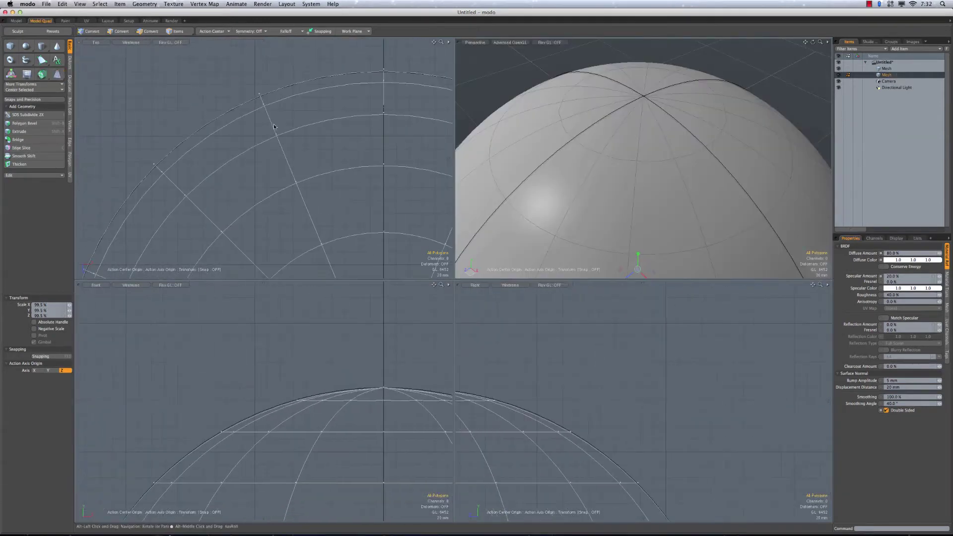
scroll(258, 134, down, 2)
alt+drag(327, 198, 302, 142)
scroll(305, 149, down, 1)
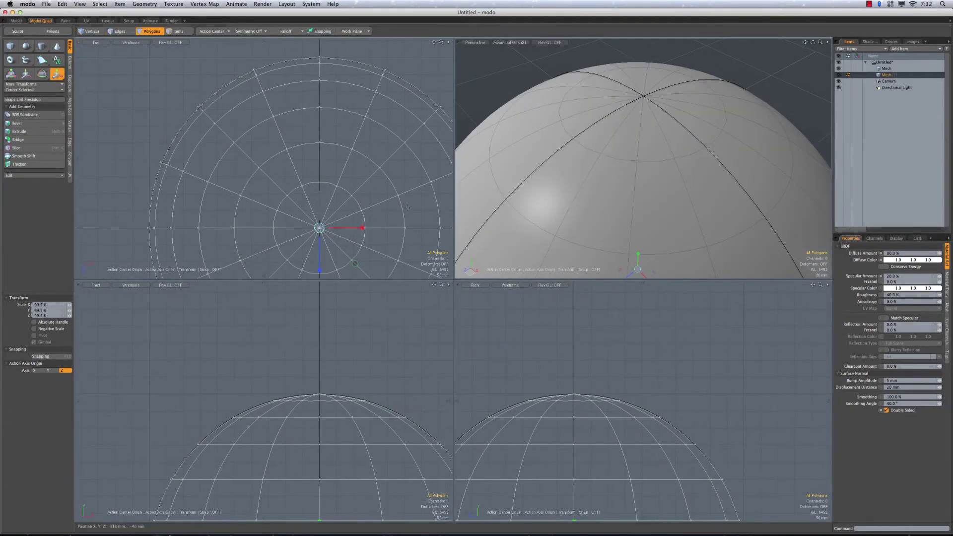
scroll(348, 169, down, 1)
alt+drag(348, 169, 341, 148)
- Set the sphere mesh's subdivision level to 3 and check its surface in the perspective, top and front views
click(948, 303)
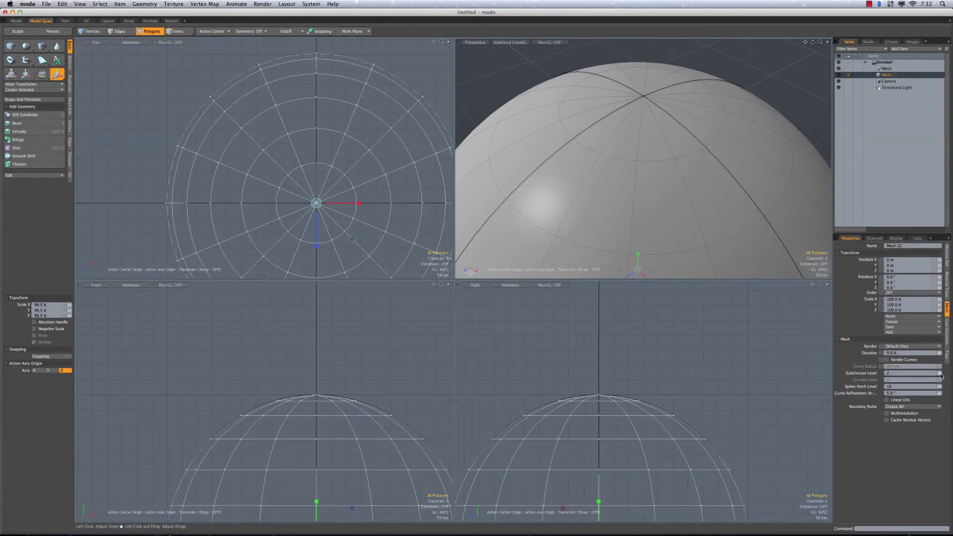
click(940, 373)
alt+drag(623, 159, 648, 163)
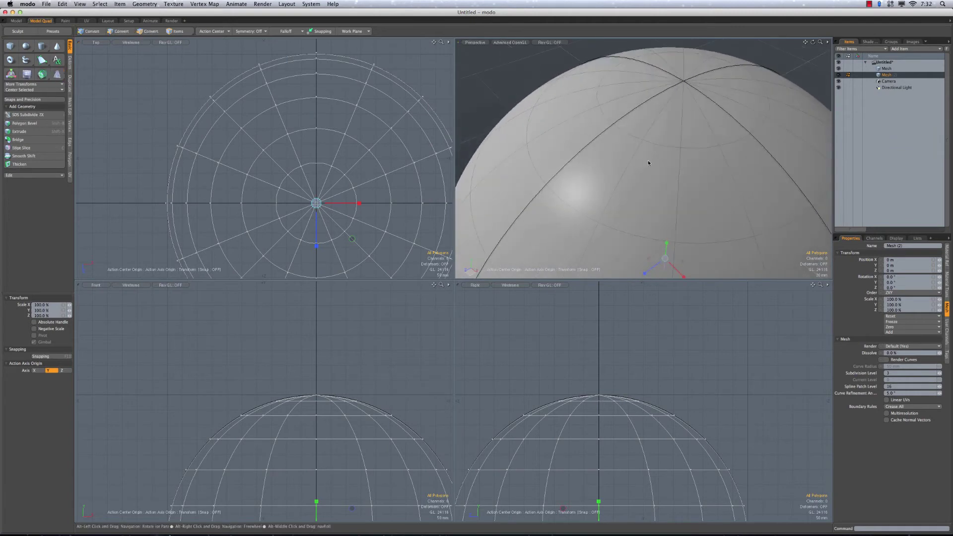
alt+drag(231, 97, 277, 126)
alt+drag(277, 125, 262, 73)
alt+drag(292, 499, 290, 364)
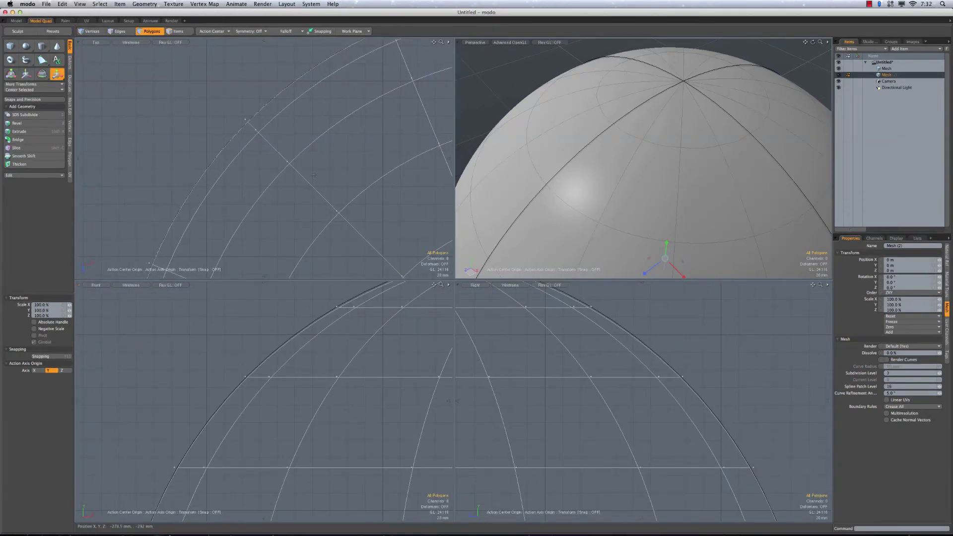
- Leave the Scale tool and try out horizontal edge loops on the sphere, ending with only the equator loop selected
key(0)
ctrl+alt+drag(449, 347, 358, 218)
key(space)
key(space)
key(space)
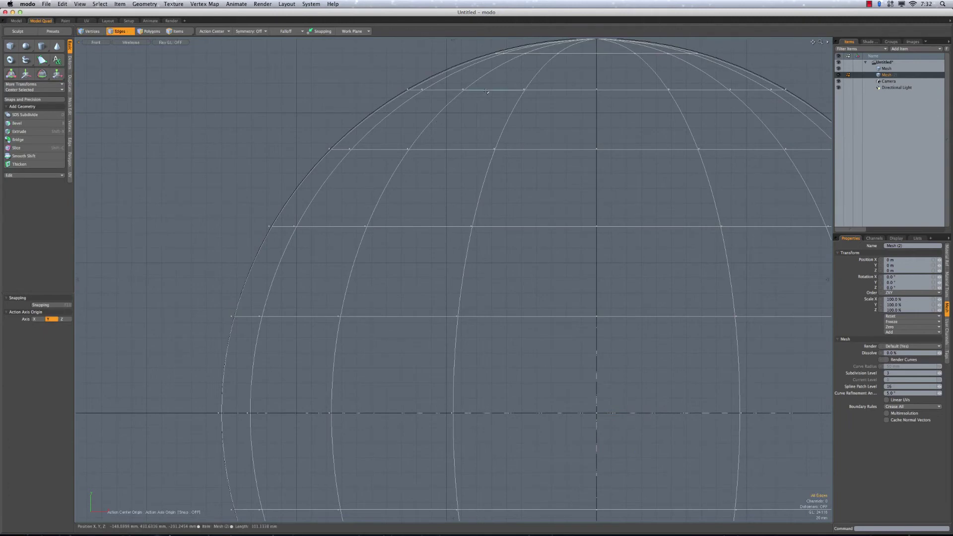
double_click(487, 90)
alt+shift+drag(537, 145, 431, 203)
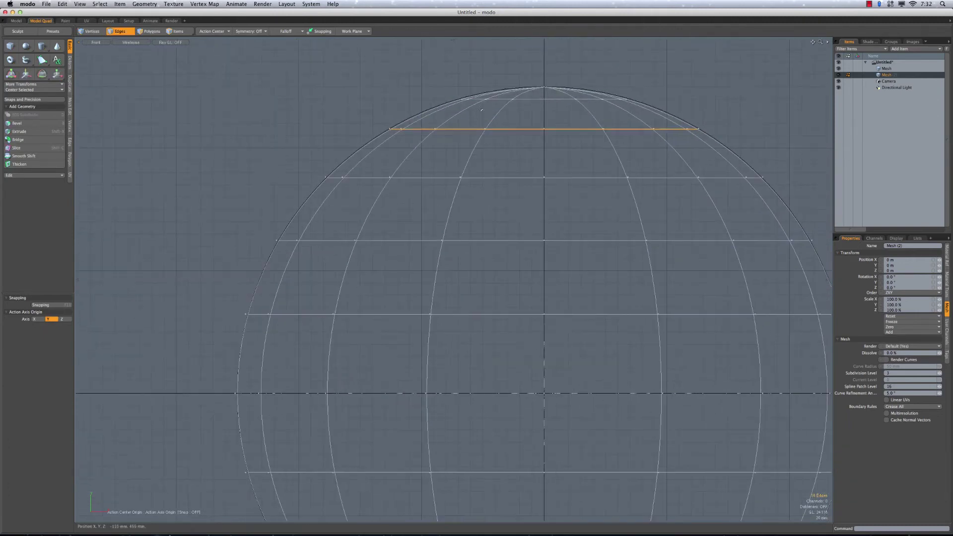
double_click(373, 240)
scroll(453, 305, up, 4)
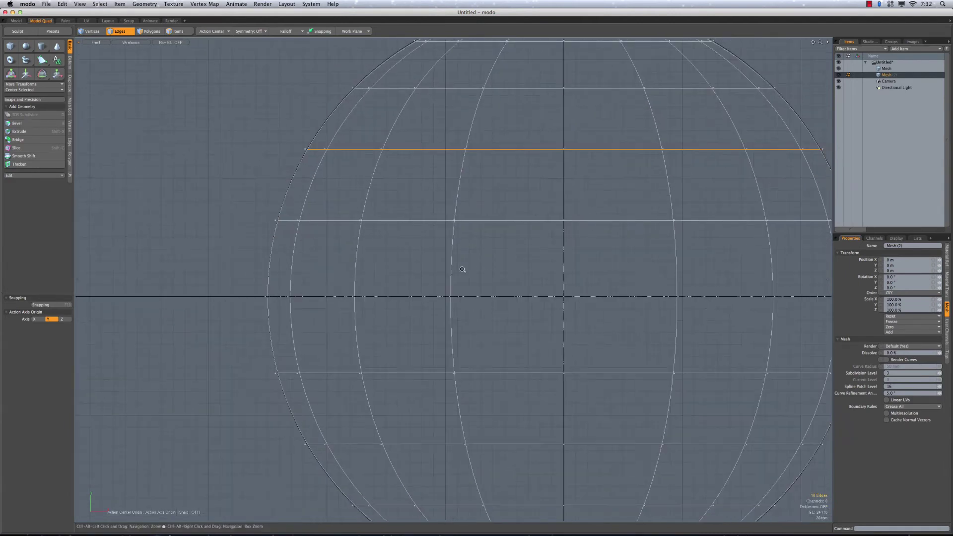
double_click(326, 240)
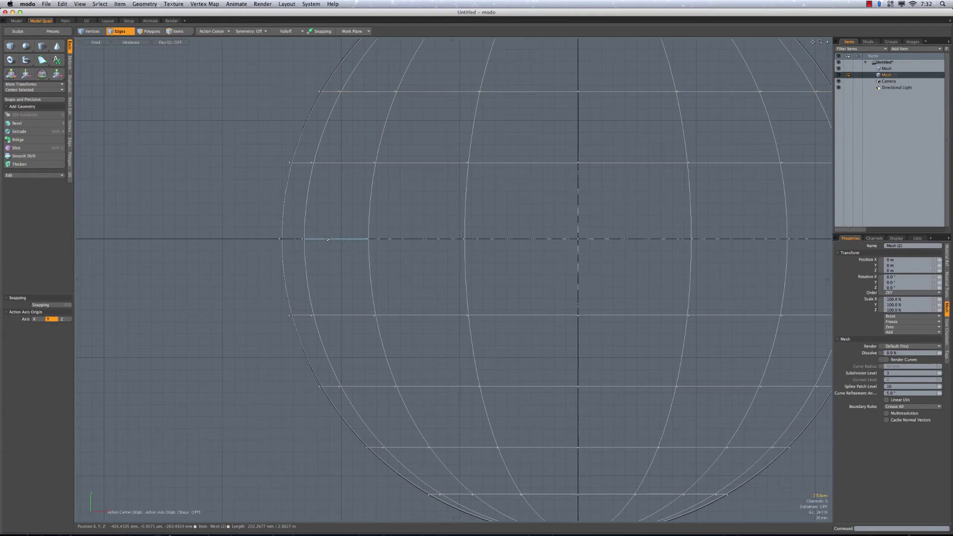
- Examine how the selected equator loop lines up with the guide circle in close-up front and top views
ctrl+alt+drag(290, 242, 317, 224)
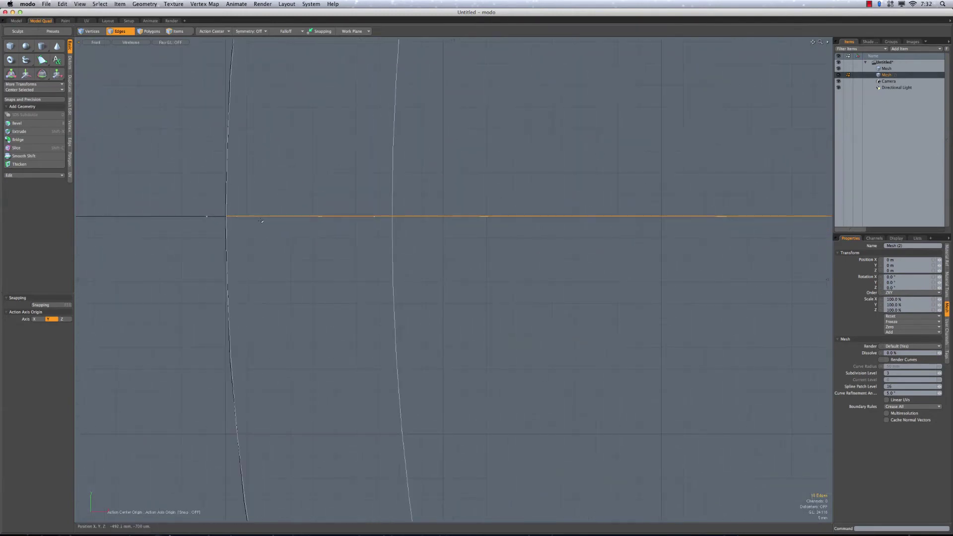
ctrl+alt+drag(214, 217, 290, 254)
key(0)
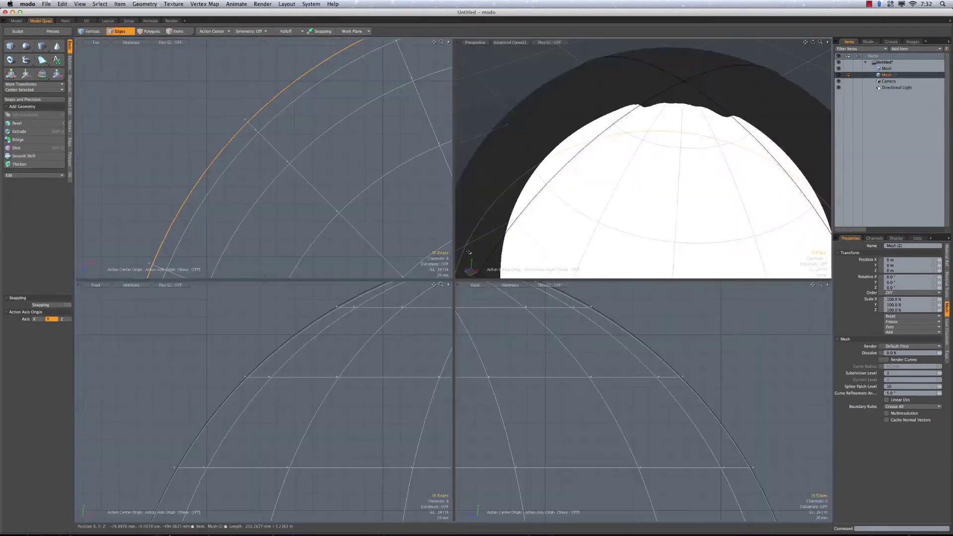
ctrl+alt+drag(323, 179, 286, 180)
alt+drag(285, 181, 227, 91)
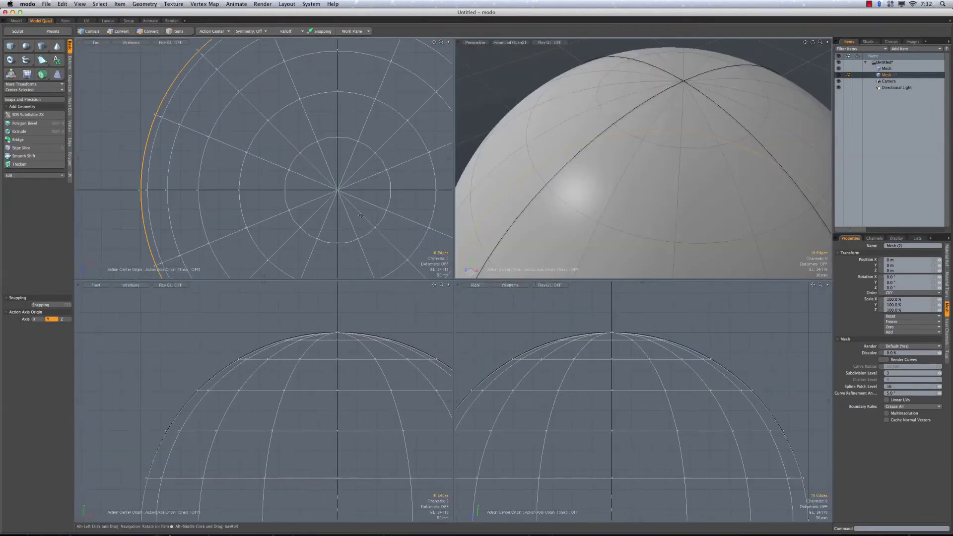
key(r)
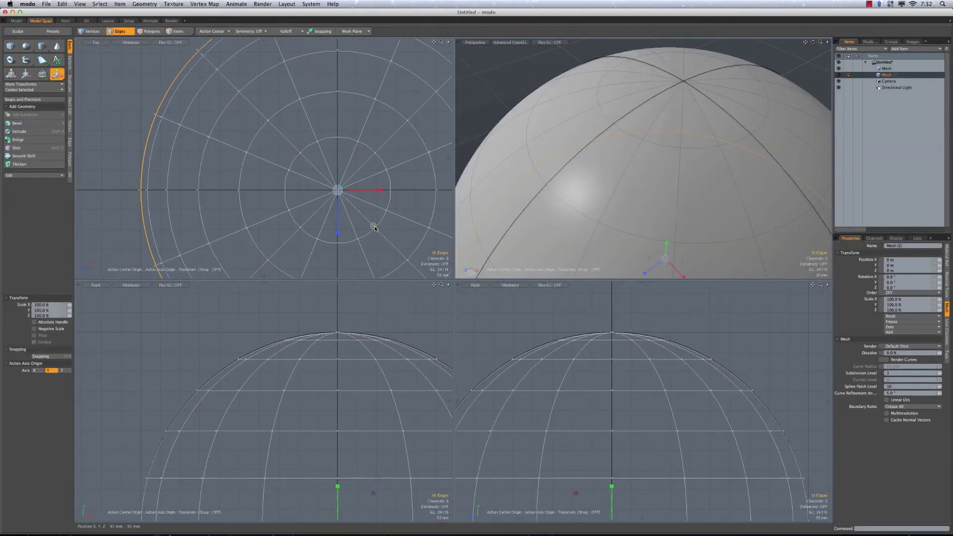
key(ctrl+space)
ctrl+alt+drag(375, 228, 366, 266)
ctrl+alt+drag(366, 267, 143, 211)
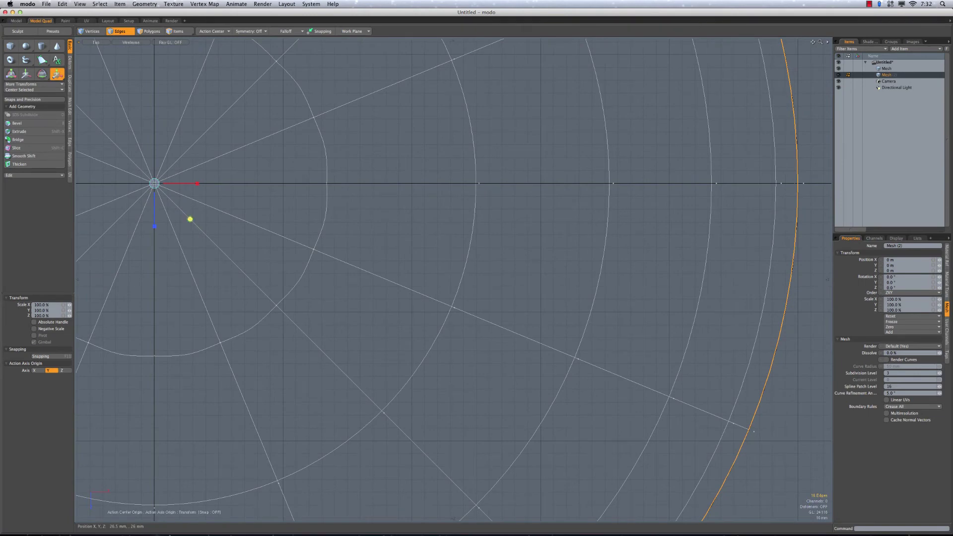
key(q)
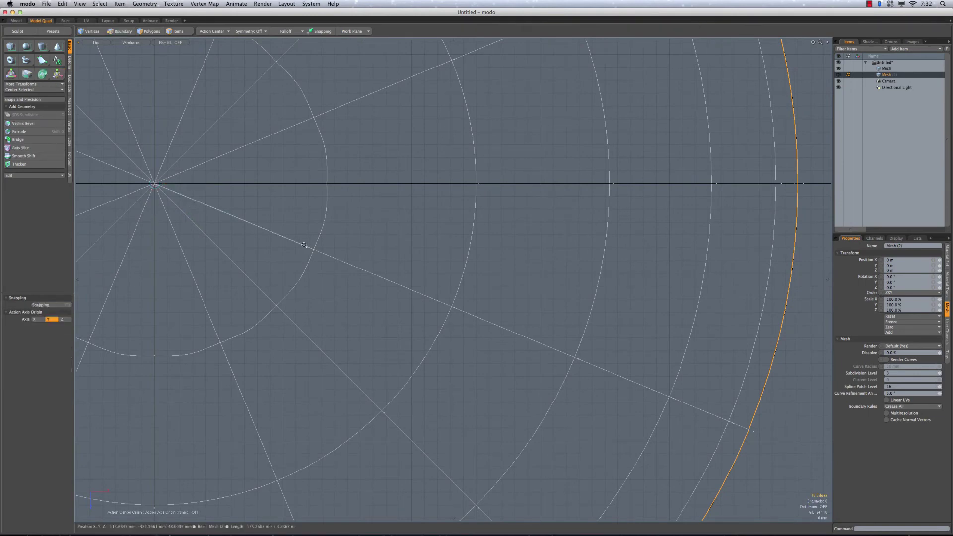
- Select the edge loops just above and below the equator and try scaling them slightly in X and Z against the guide circle
key(a)
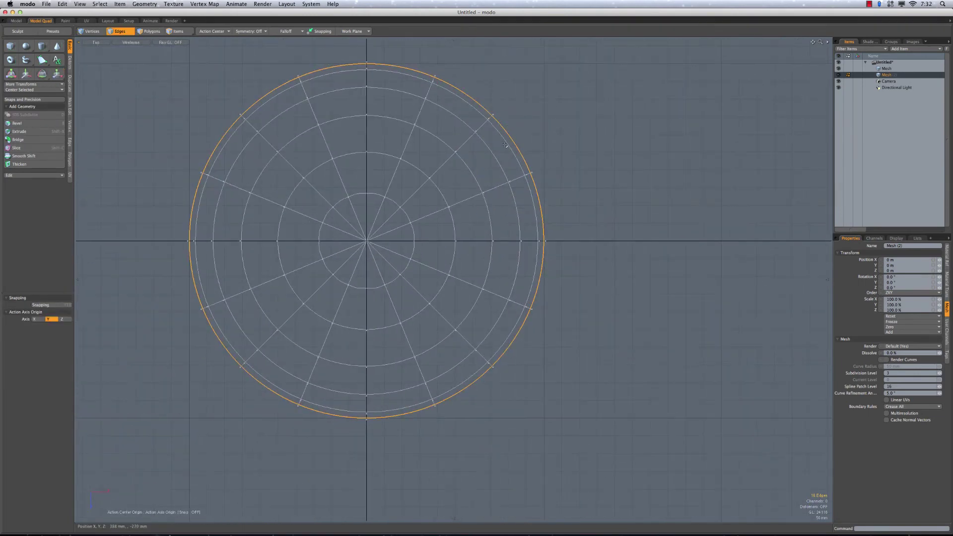
click(505, 145)
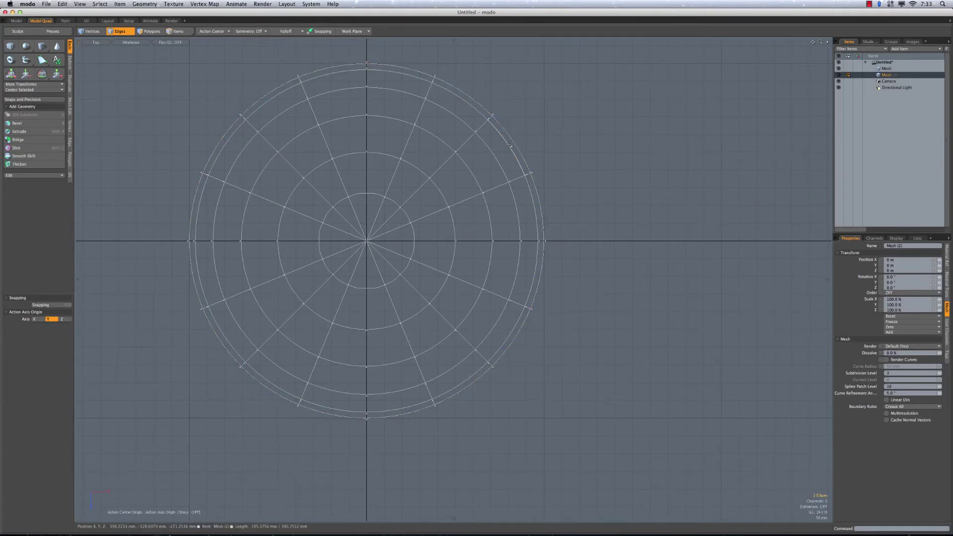
key(ctrl+space)
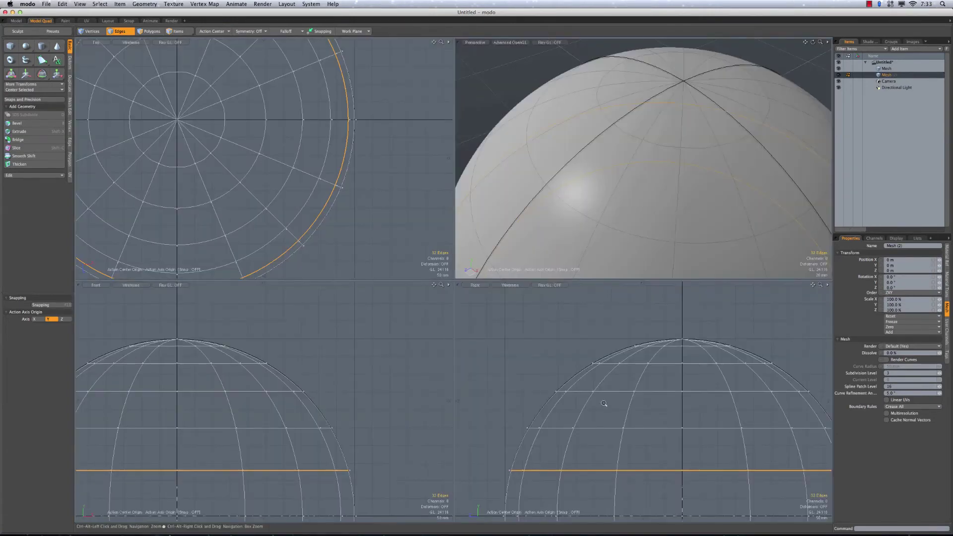
key(a)
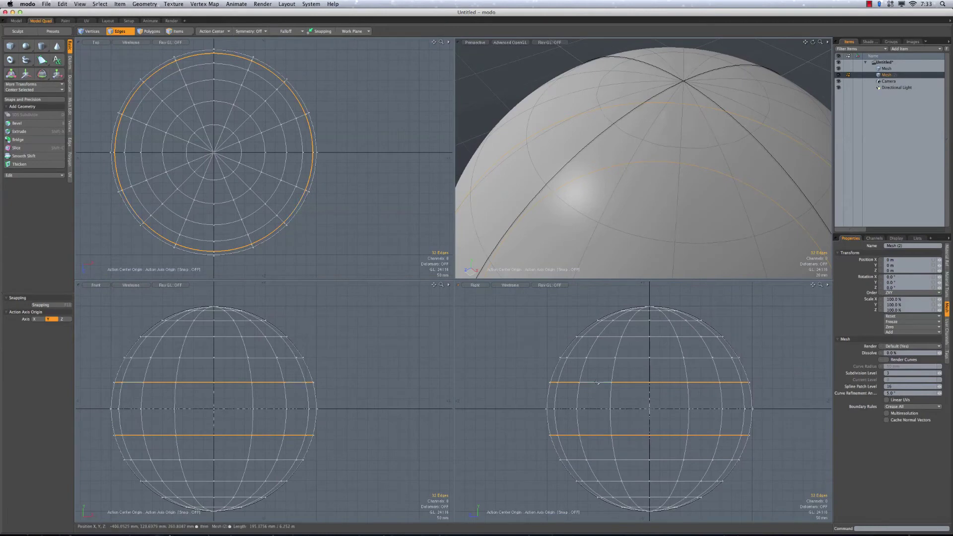
mouse_move(275, 389)
alt+shift+mouse_down()
mouse_move(320, 357)
mouse_move(341, 357)
mouse_move(352, 398)
mouse_move(412, 399)
mouse_move(258, 395)
alt+shift+mouse_up()
alt+drag(367, 206, 489, 204)
ctrl+alt+drag(394, 389, 378, 386)
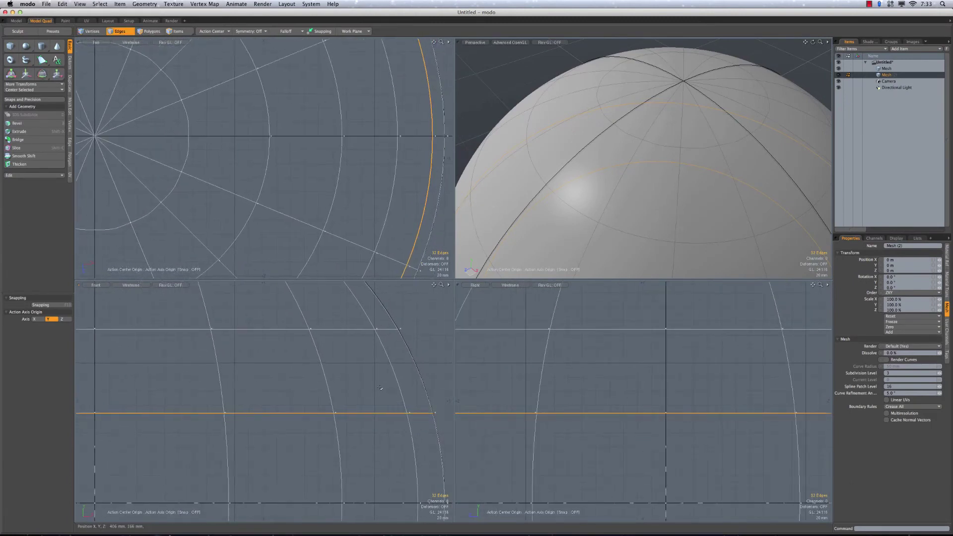
key(y)
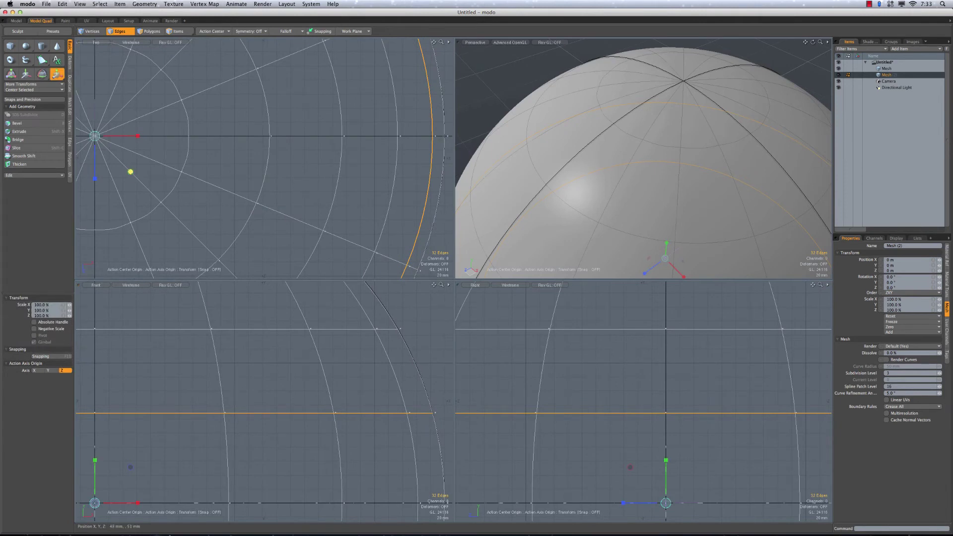
drag(130, 172, 129, 172)
right_drag(130, 172, 130, 172)
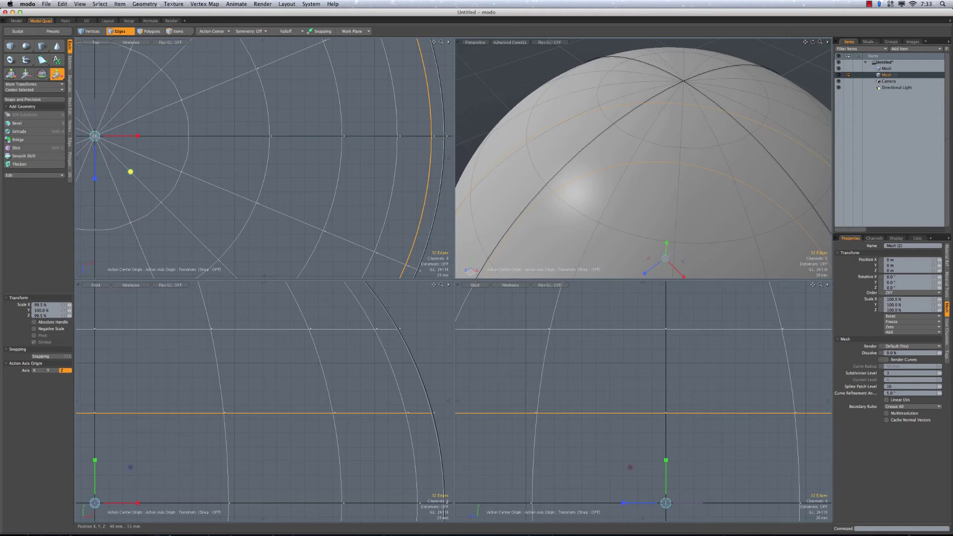
right_drag(129, 172, 130, 172)
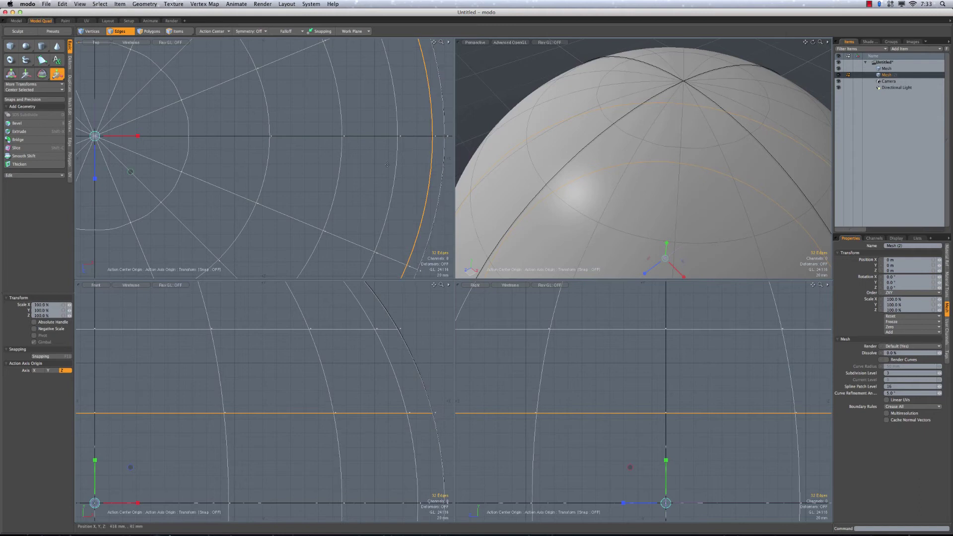
key(space)
- Select the second pair of edge loops away from the equator and scale them very slightly in X and Z
click(393, 185)
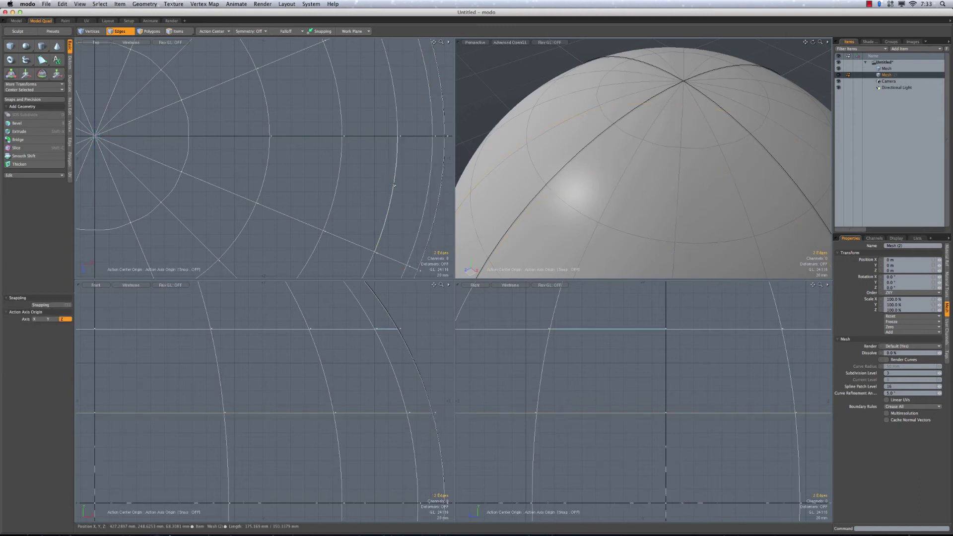
key(l)
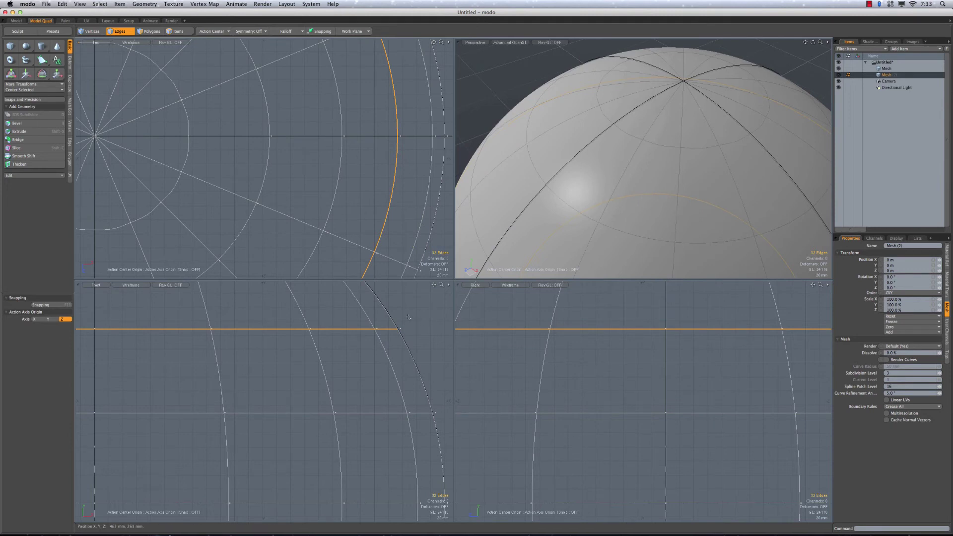
key(r)
drag(131, 171, 131, 171)
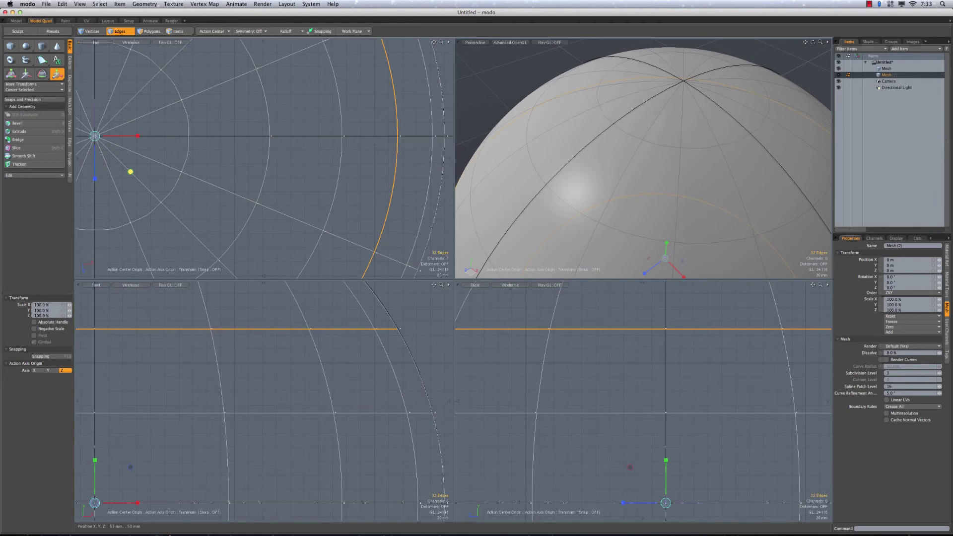
key(space)
- Select the third pair of edge loops away from the equator and scale them to about 99.5% in X and Z
click(337, 163)
double_click(342, 164)
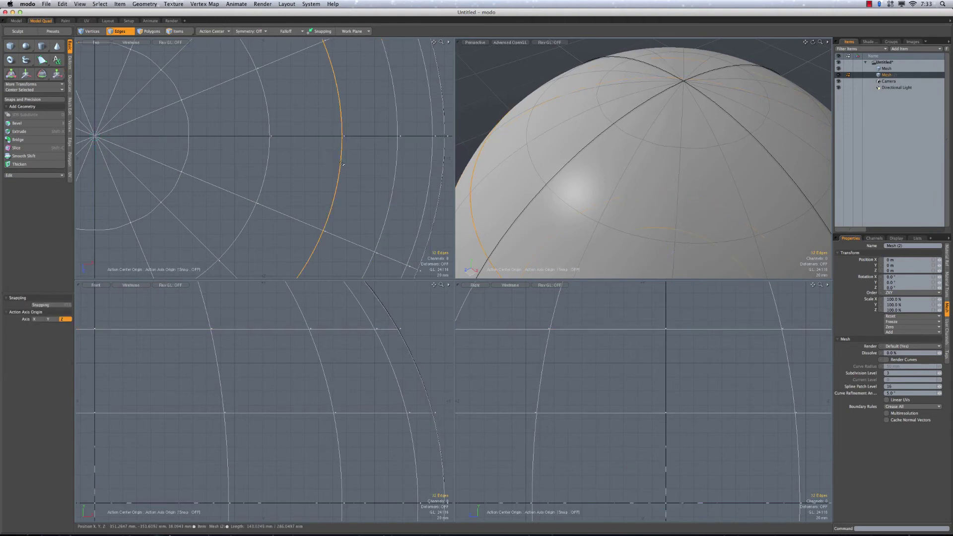
key(r)
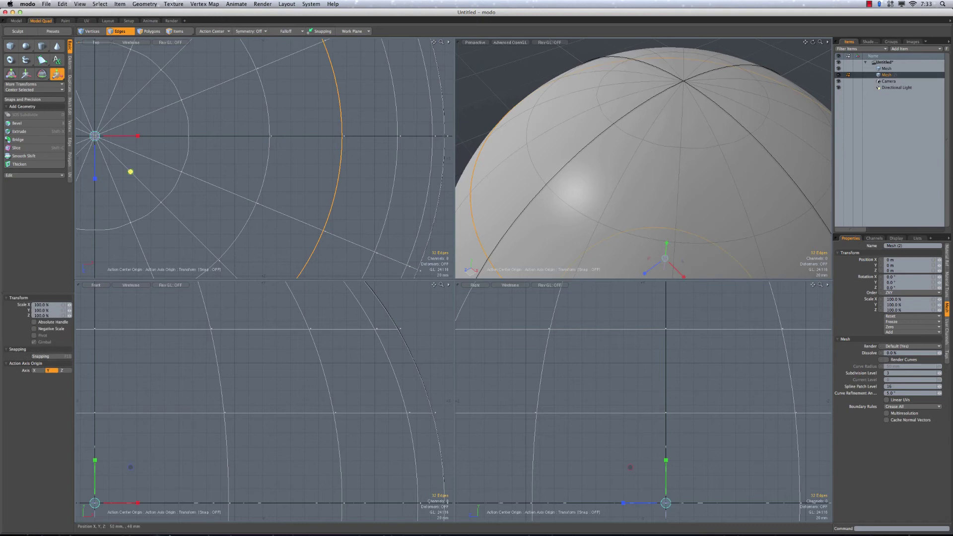
drag(130, 172, 130, 172)
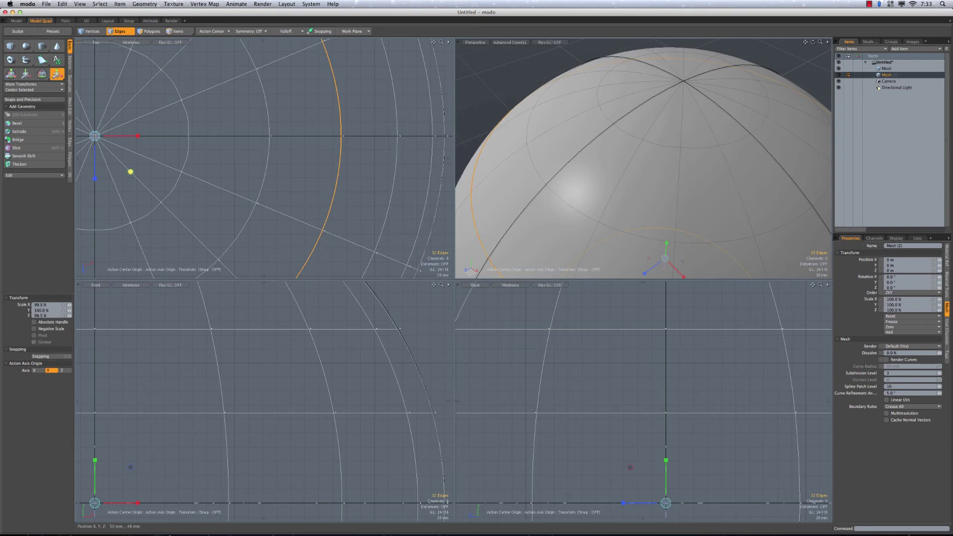
key(space)
- Select the edge loops second from the poles and scale them to 101.5% in X and Z toward the guide circle
click(245, 165)
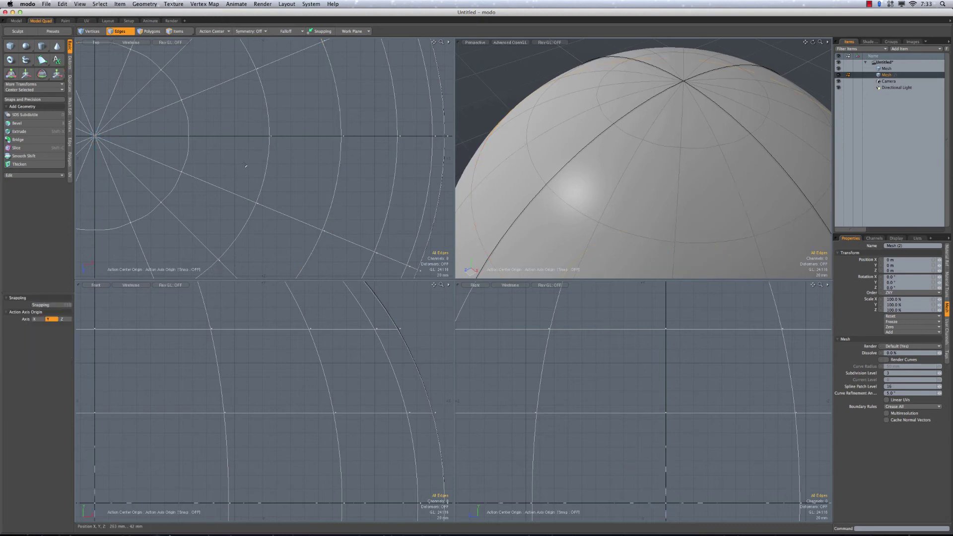
key(l)
alt+drag(321, 310, 338, 431)
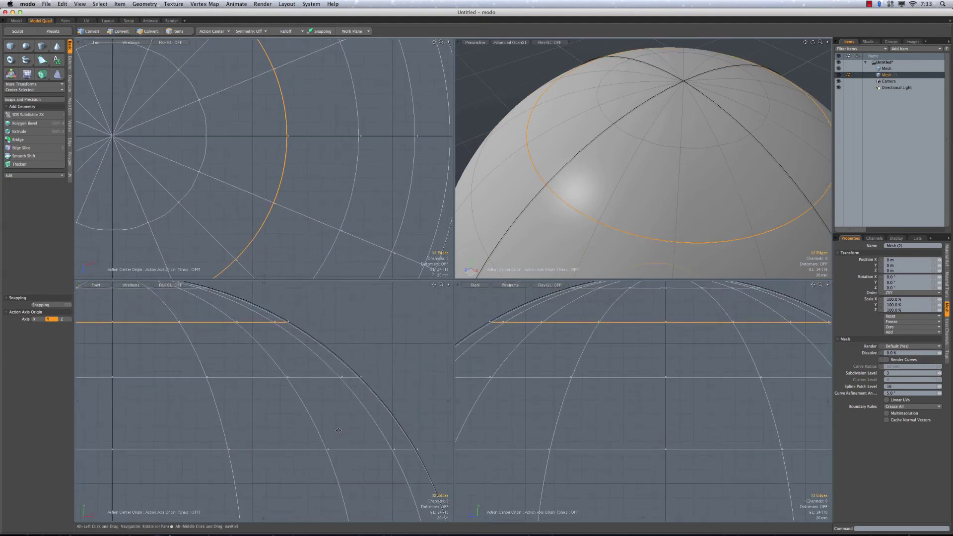
key(r)
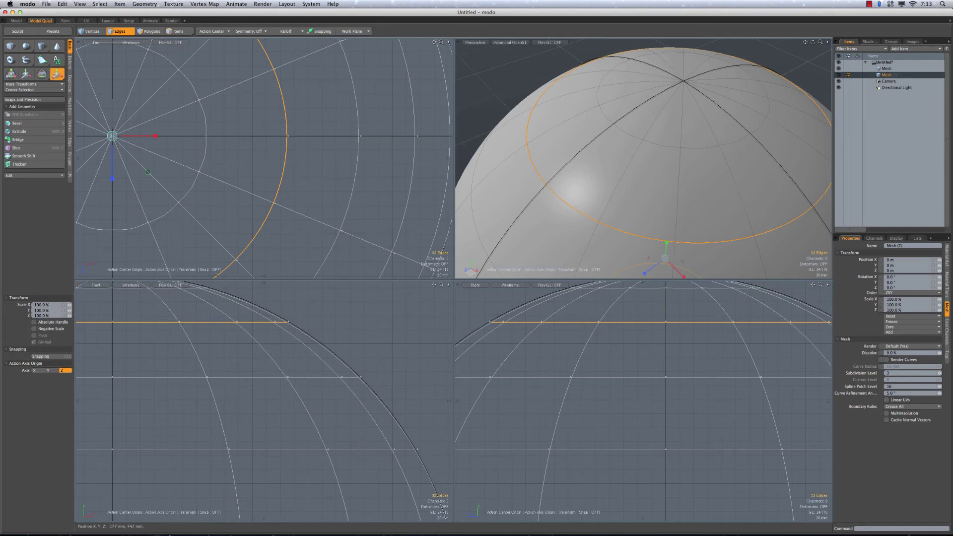
scroll(194, 157, up, 5)
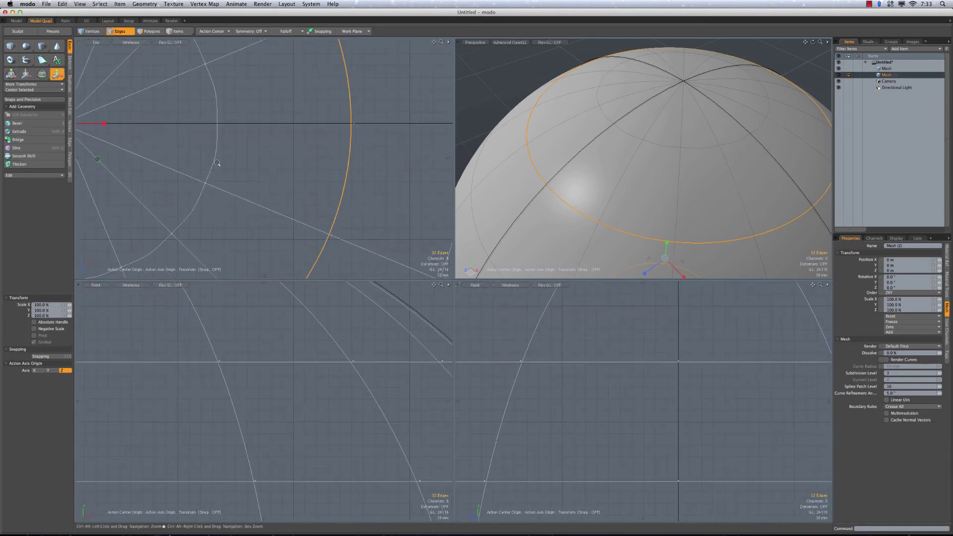
alt+drag(219, 163, 280, 164)
alt+drag(326, 359, 331, 442)
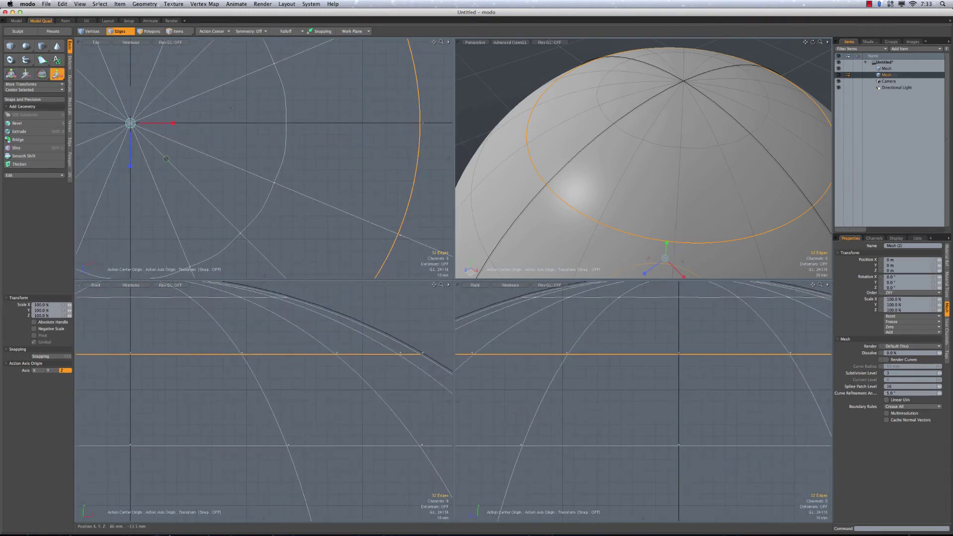
drag(169, 161, 170, 162)
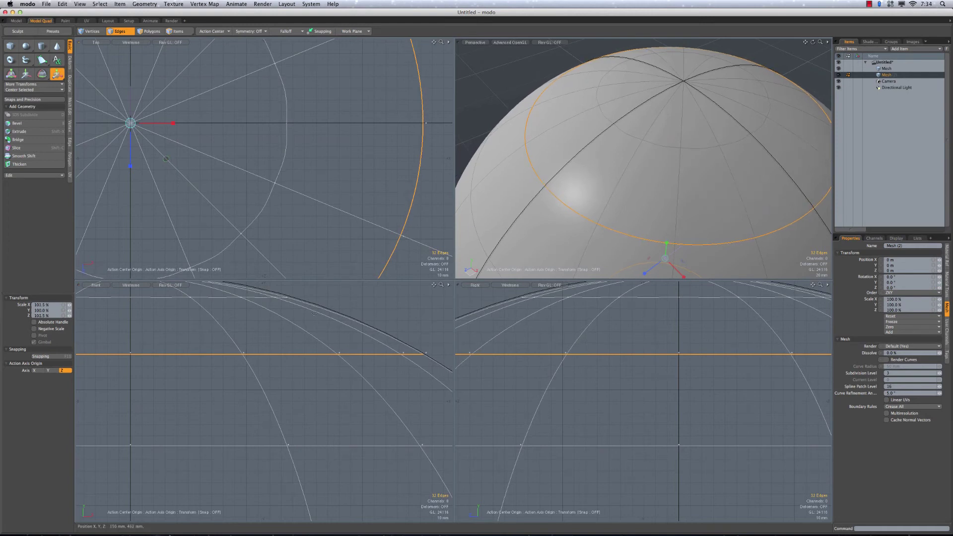
alt+drag(449, 437, 306, 368)
key(q)
- Reselect the edge loops third from the poles and scale them slightly in X and Z toward the guide circle
click(397, 230)
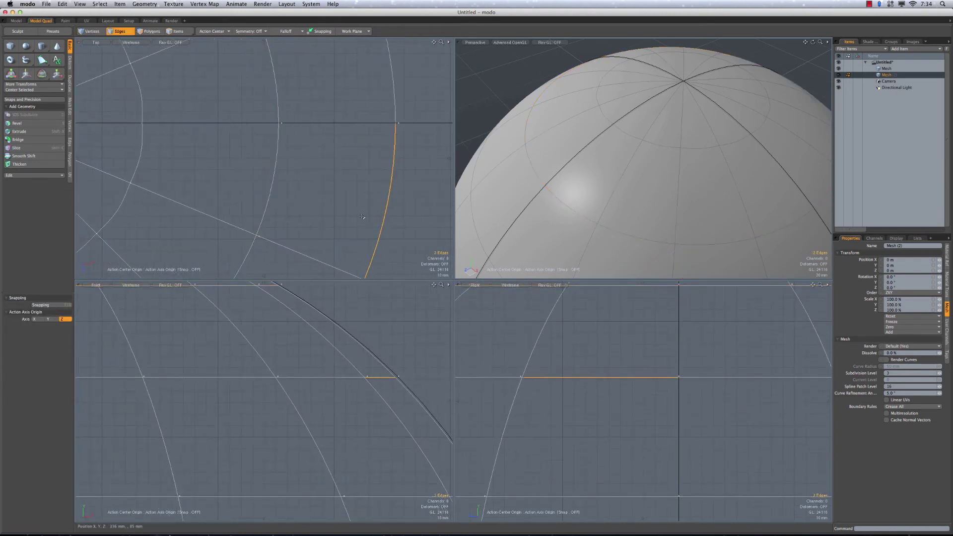
key(l)
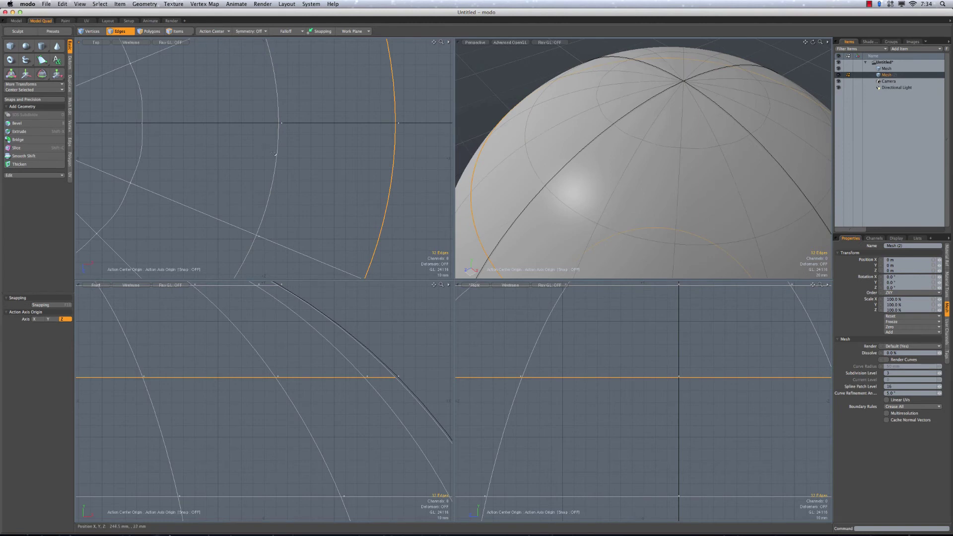
ctrl+alt+drag(290, 167, 318, 158)
key(r)
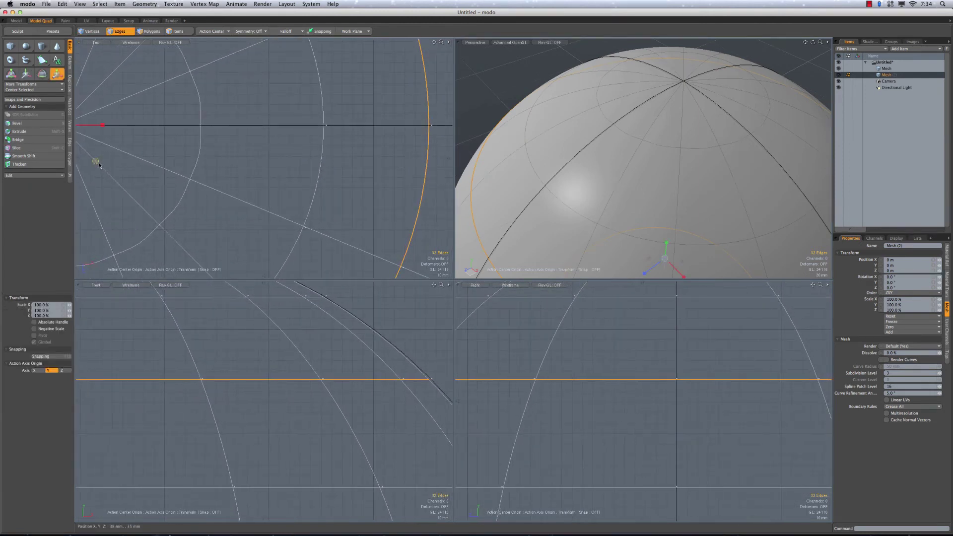
drag(96, 161, 97, 161)
ctrl+alt+drag(305, 376, 357, 446)
key(space)
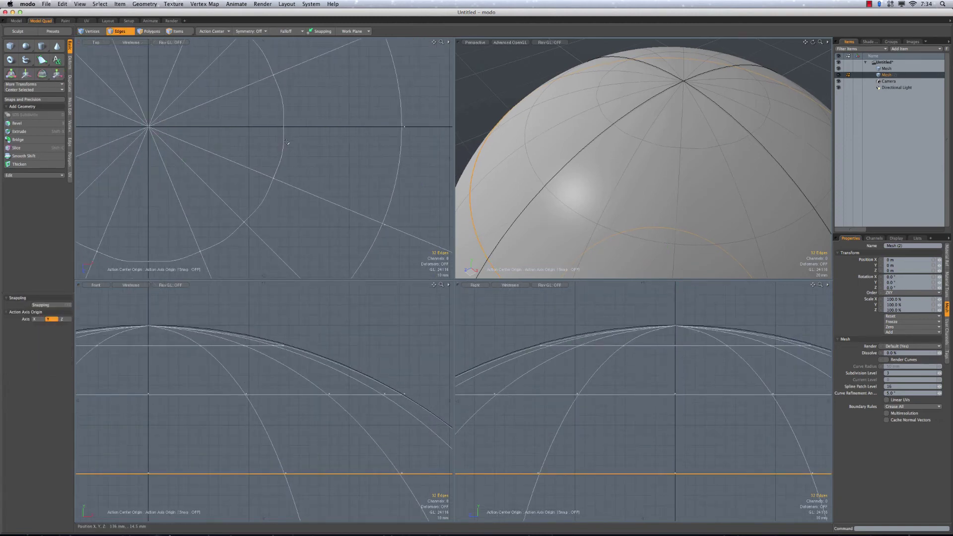
- Select the edge loops nearest the poles, scale them to 103% in X and Z, and clear the selection
click(285, 143)
key(l)
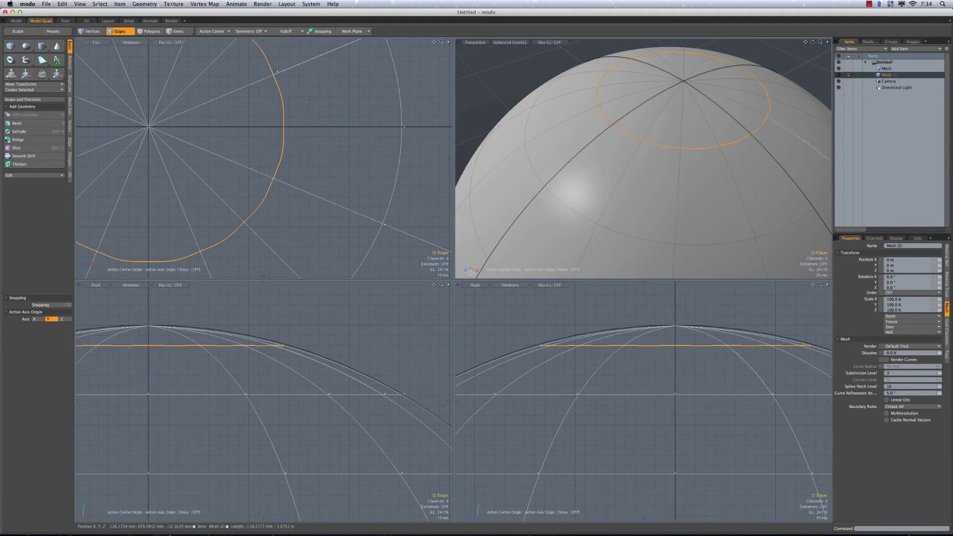
key(r)
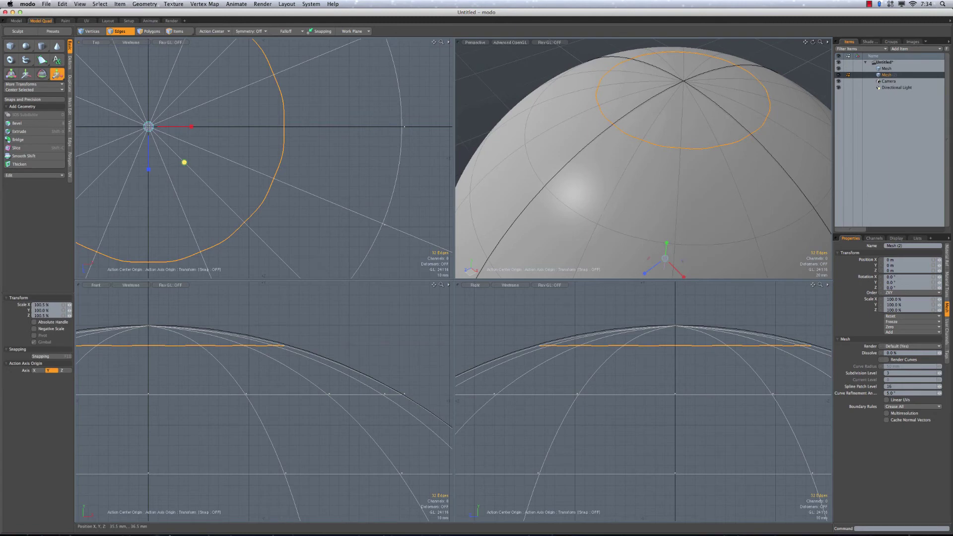
drag(184, 162, 187, 163)
ctrl+alt+drag(295, 228, 374, 228)
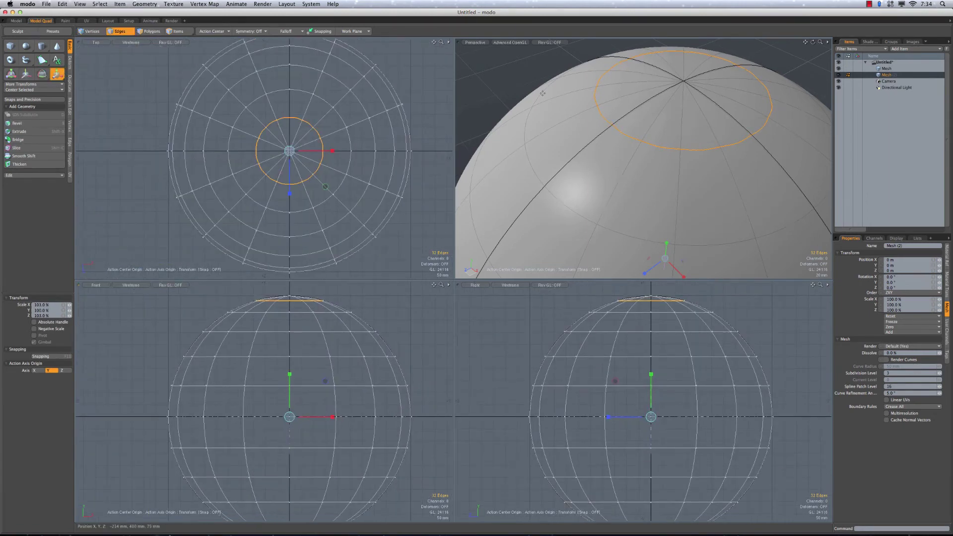
key(Escape)
key(Escape)
- Try rotating the whole sphere with the Rotate tool in the perspective view, and undo the rotation
ctrl+alt+drag(549, 111, 603, 72)
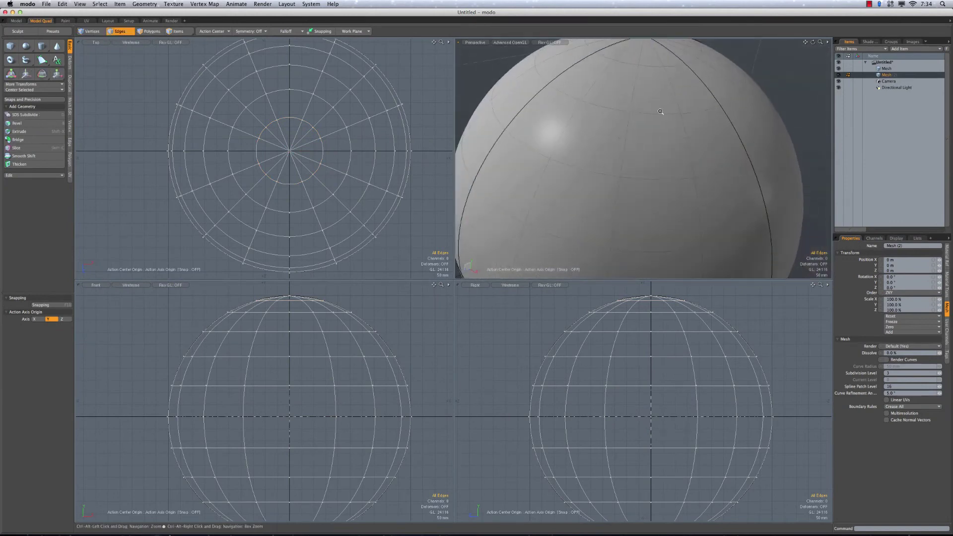
ctrl+alt+drag(660, 111, 602, 136)
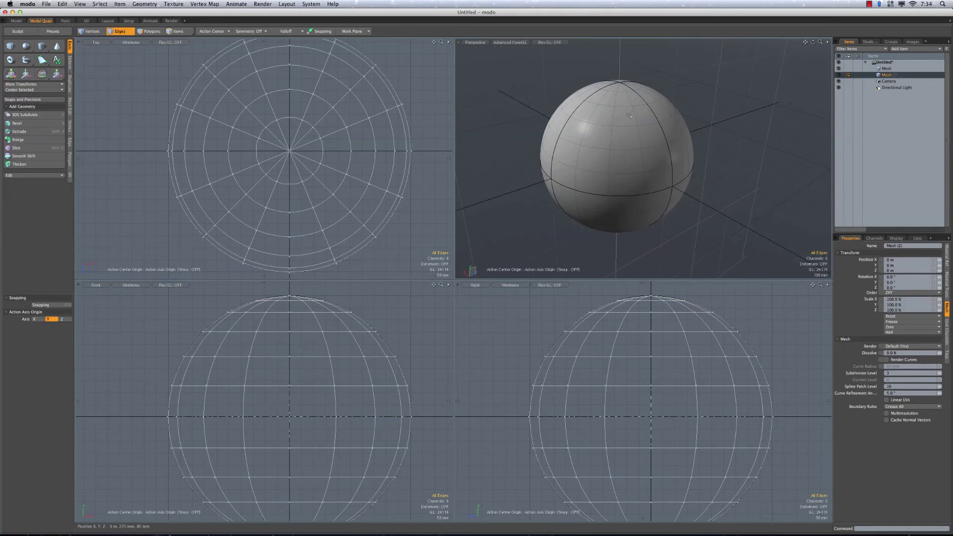
scroll(629, 115, up, 3)
key(e)
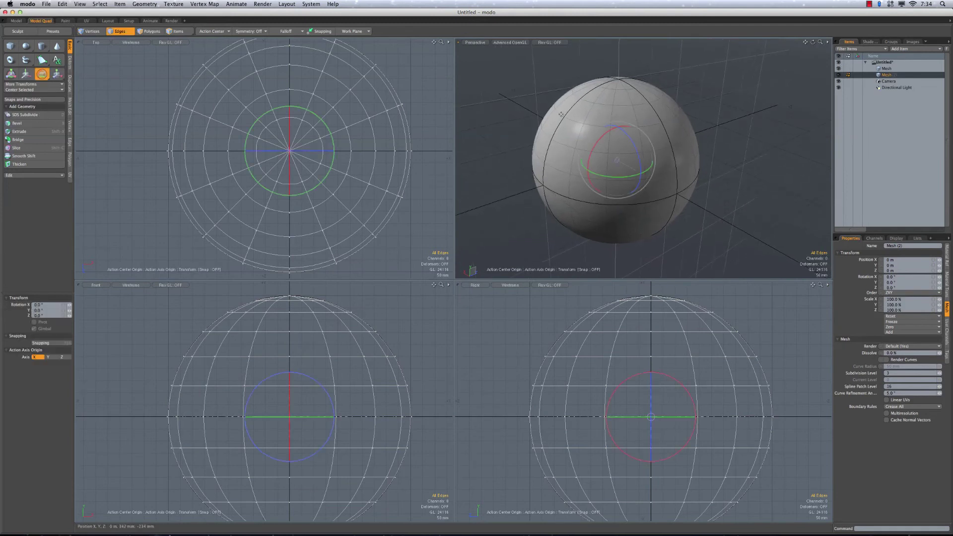
click(218, 33)
drag(618, 153, 725, 131)
key(super+z)
key(q)
- Select the polygons at the sphere's bottom pole and expand the selection upward ring by ring, stopping short of the top cap
alt+drag(660, 189, 651, 173)
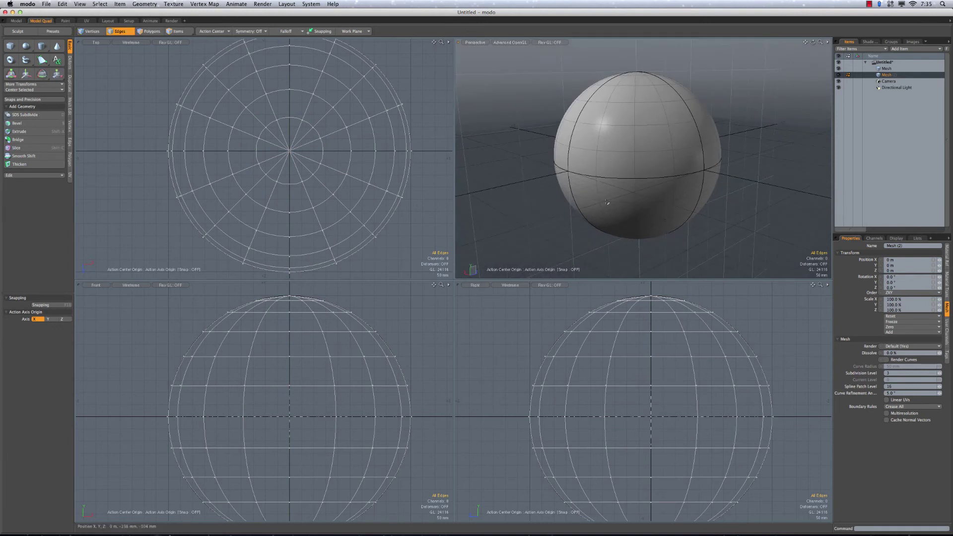
alt+drag(606, 203, 694, 113)
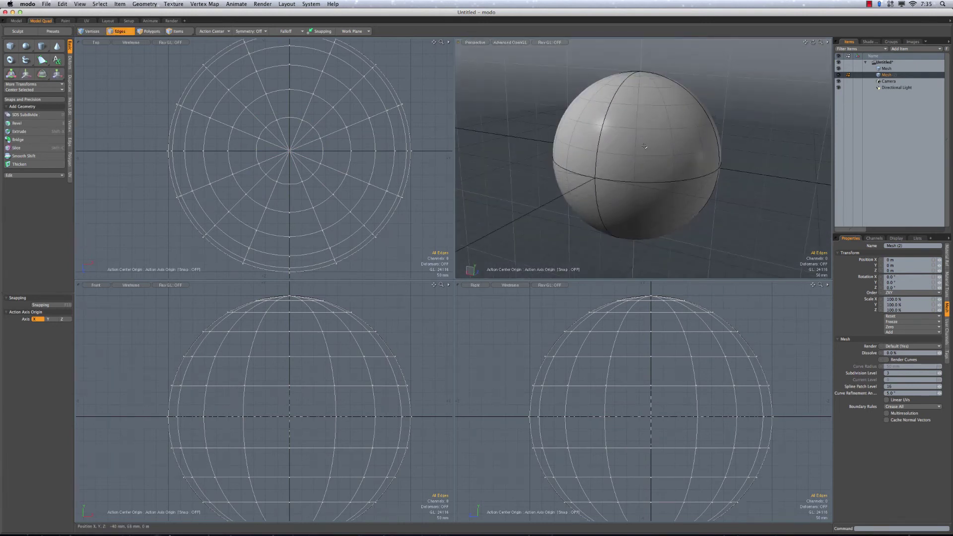
alt+drag(623, 146, 644, 155)
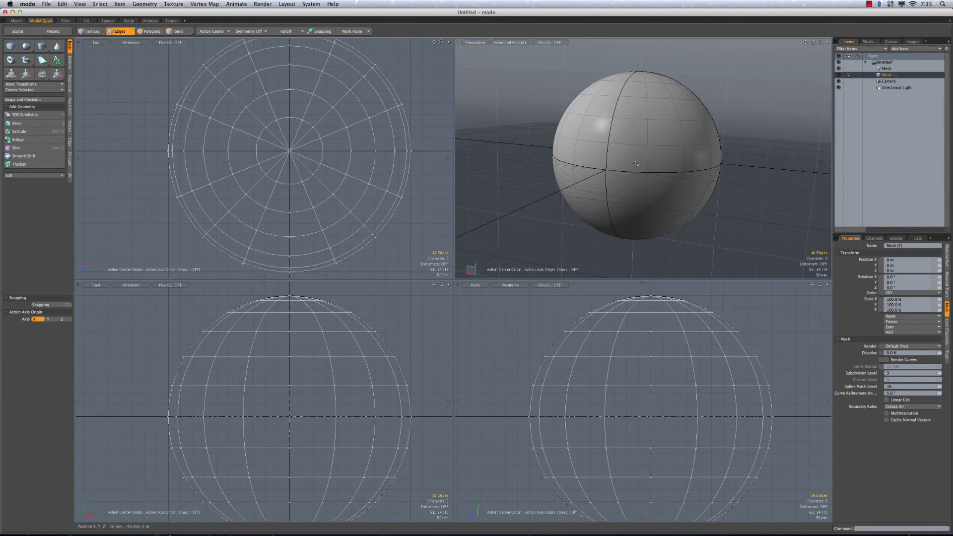
alt+drag(617, 164, 611, 147)
alt+drag(619, 188, 617, 144)
key(3)
mouse_move(627, 215)
mouse_down()
mouse_move(639, 217)
mouse_move(623, 227)
mouse_move(629, 219)
mouse_up()
key(shift+Up)
key(shift+Up)
key(shift+Up)
key(shift+Up)
key(shift+Up)
key(shift+Up)
key(shift+Up)
key(shift+Up)
key(shift+Up)
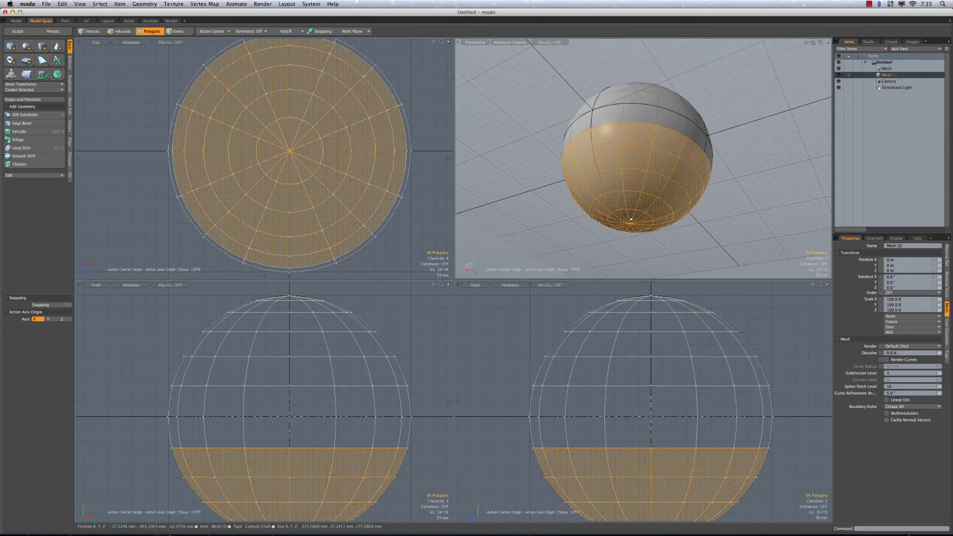
alt+drag(630, 209, 615, 166)
click(609, 160)
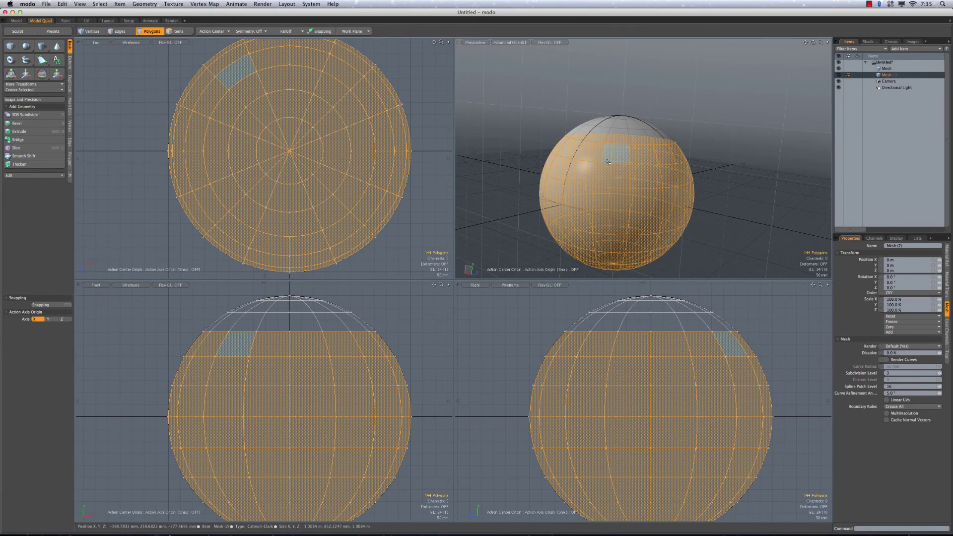
- Copy the selected lower polygons of the sphere and paste them into a new mesh item
key(super+x)
key(n)
key(super+v)
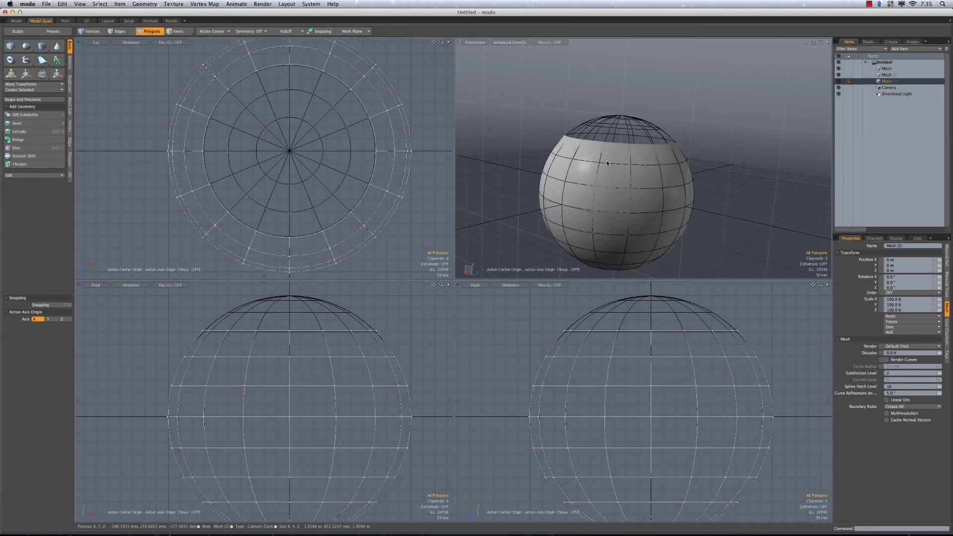
- Select the edge loop around the open rim of the new shell and scale it to 98.5% in X and Z
scroll(611, 154, up, 5)
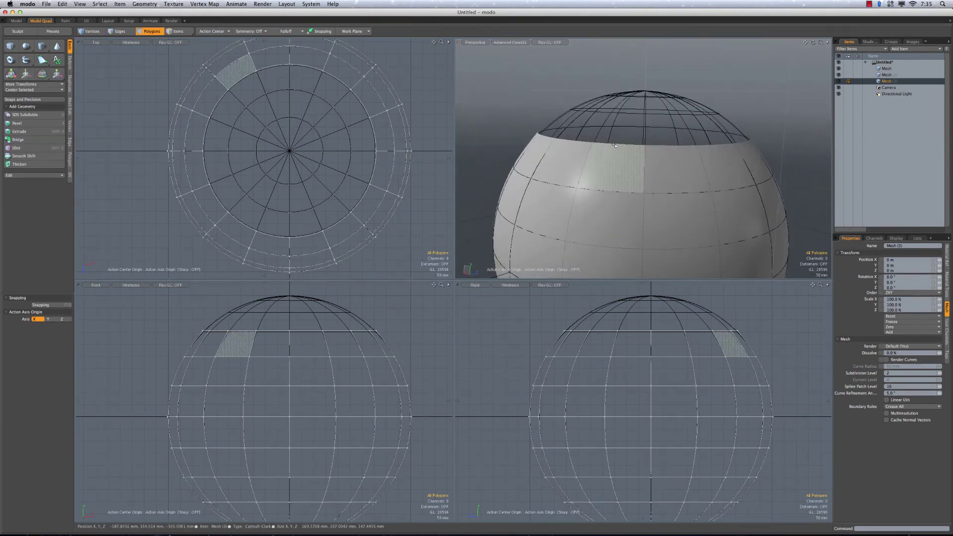
key(2)
double_click(620, 145)
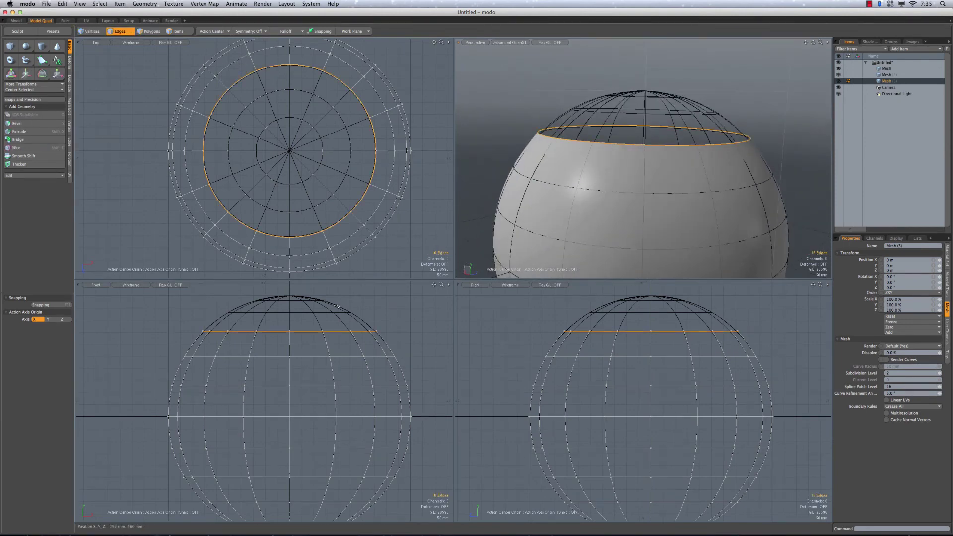
key(r)
scroll(289, 213, up, 5)
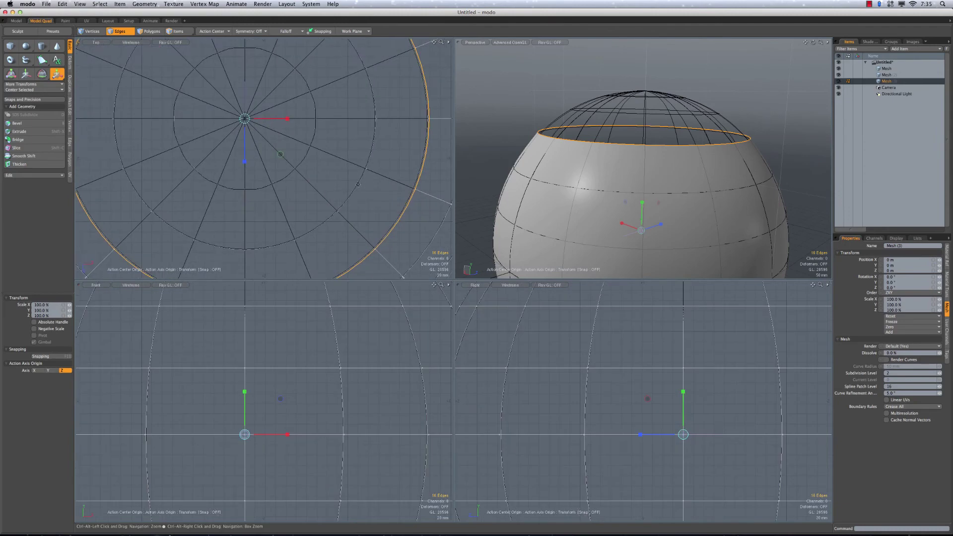
alt+drag(288, 212, 286, 213)
alt+drag(278, 348, 295, 403)
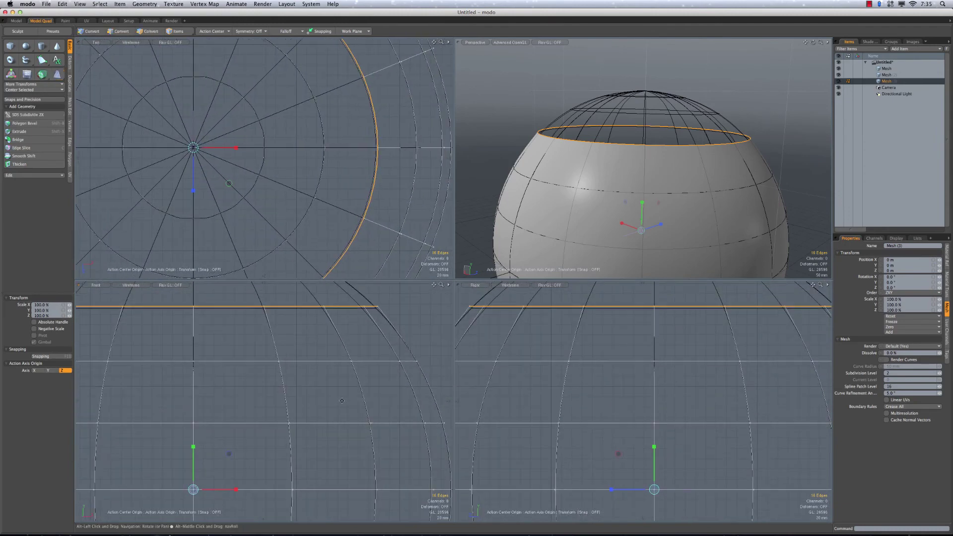
alt+drag(244, 160, 221, 172)
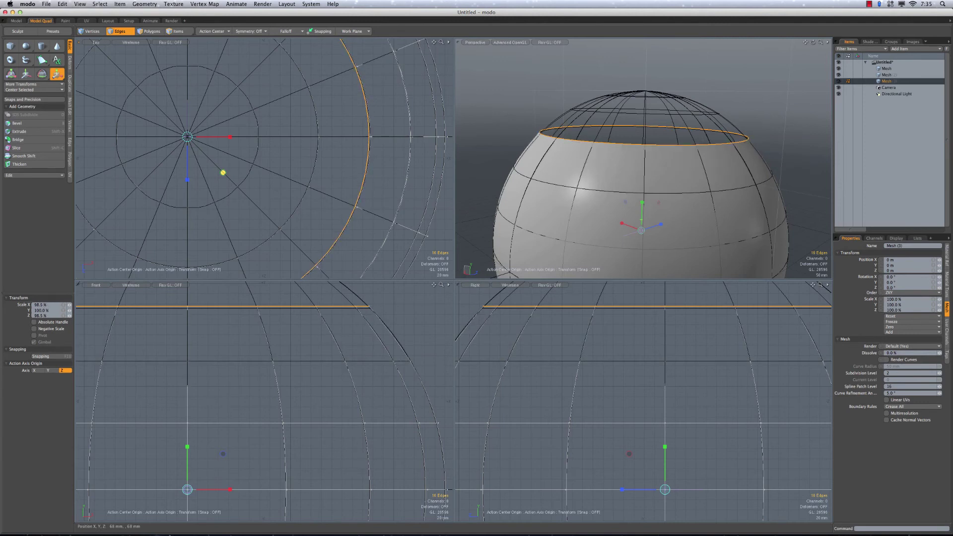
key(space)
- Select all polygons of the open shell, thicken it slightly outward with the Thicken tool, and clear the selection
alt+drag(660, 174, 647, 181)
scroll(647, 184, down, 3)
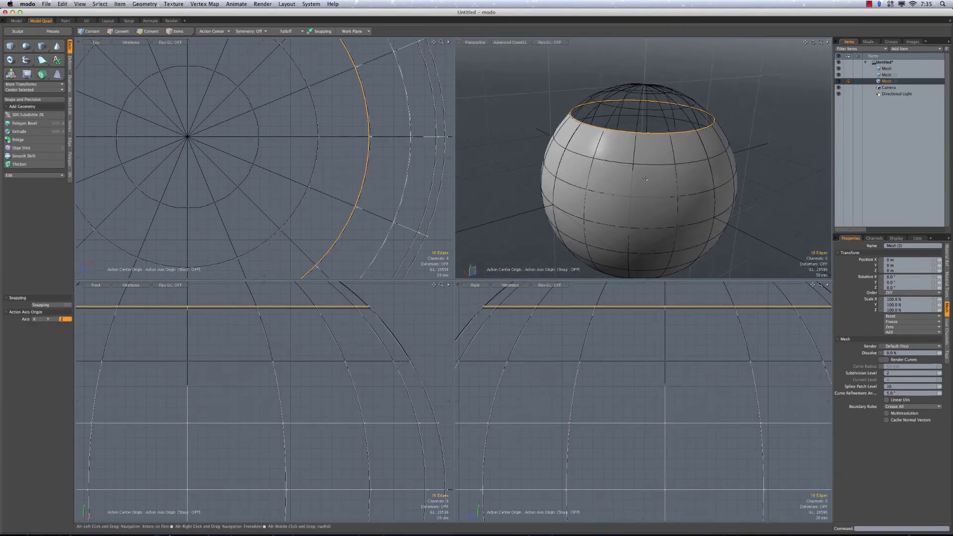
key(space)
double_click(635, 186)
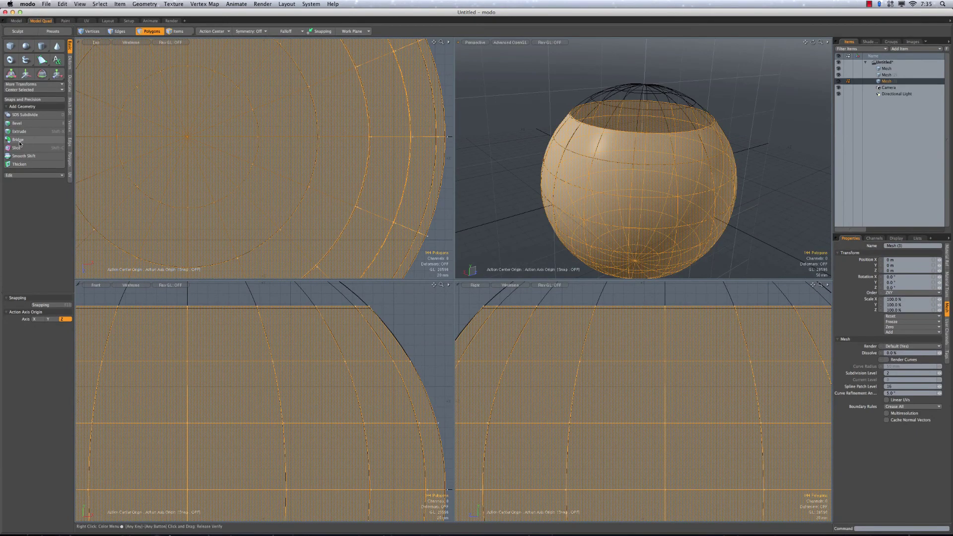
click(20, 164)
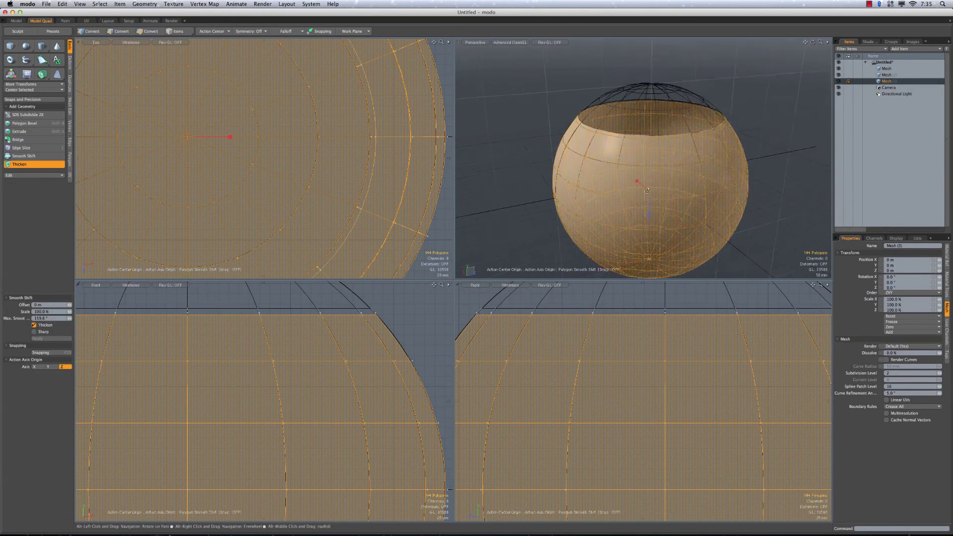
drag(649, 214, 650, 224)
alt+drag(625, 191, 656, 201)
key(Escape)
key(Escape)
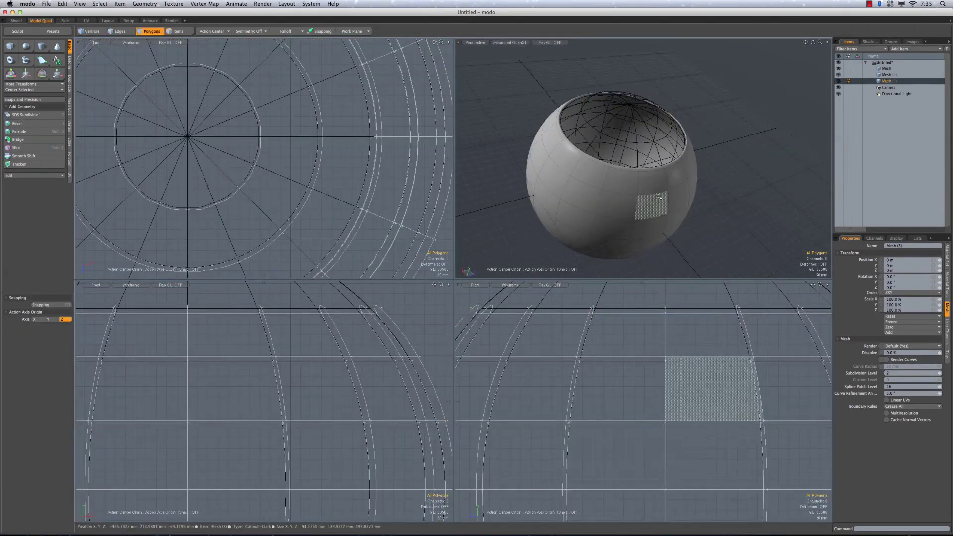
- Try assigning a red material to the outer shell mesh, and undo the assignment
key(5)
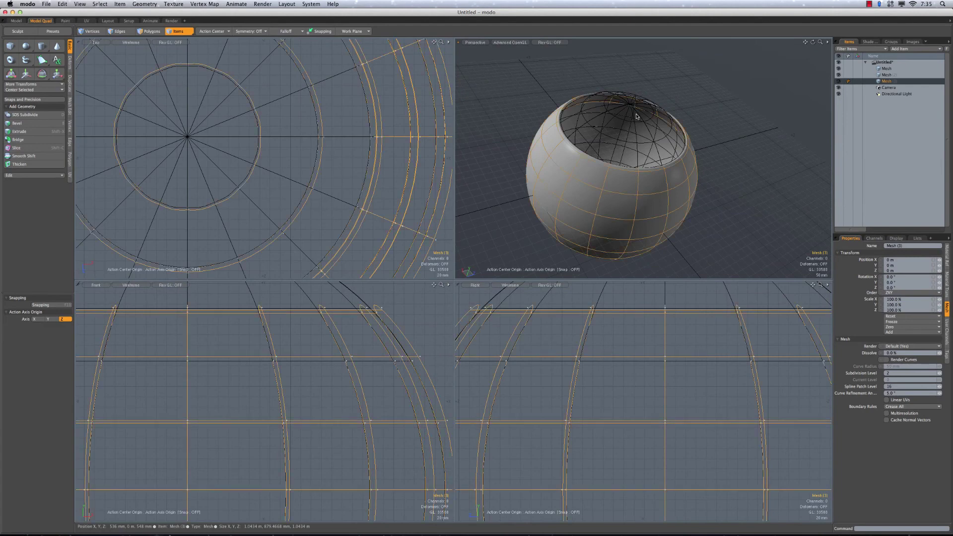
key(m)
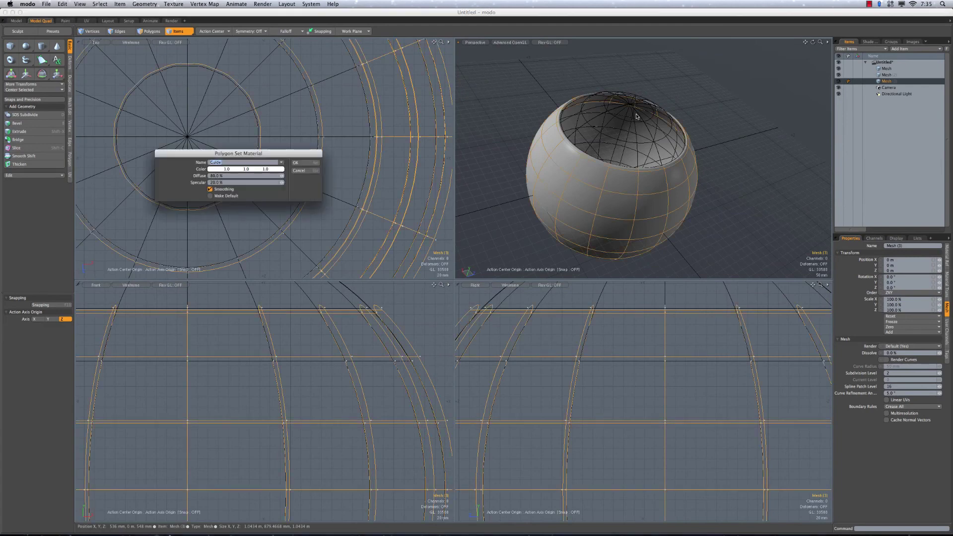
click(281, 168)
key(Return)
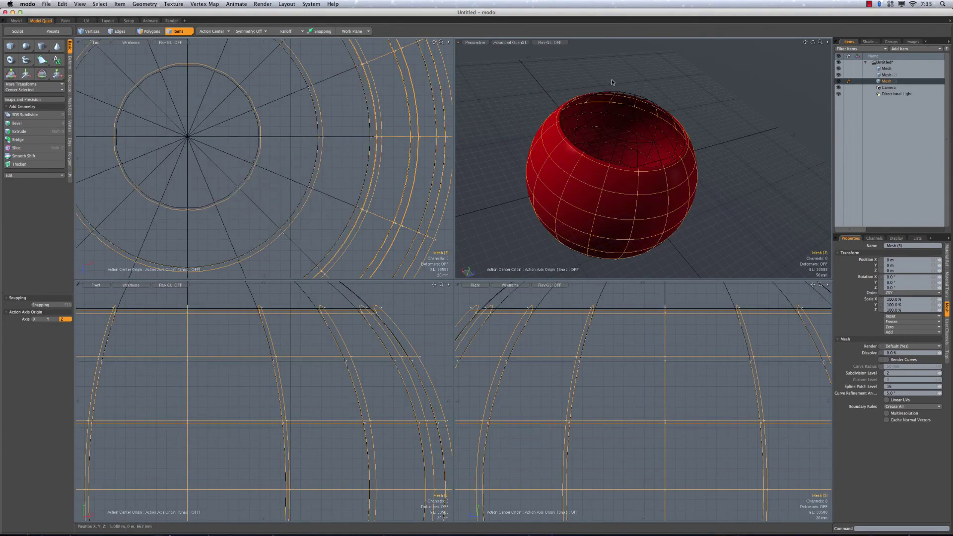
key(super+z)
- Assign a red material to the inner sphere mesh and deselect it
click(656, 143)
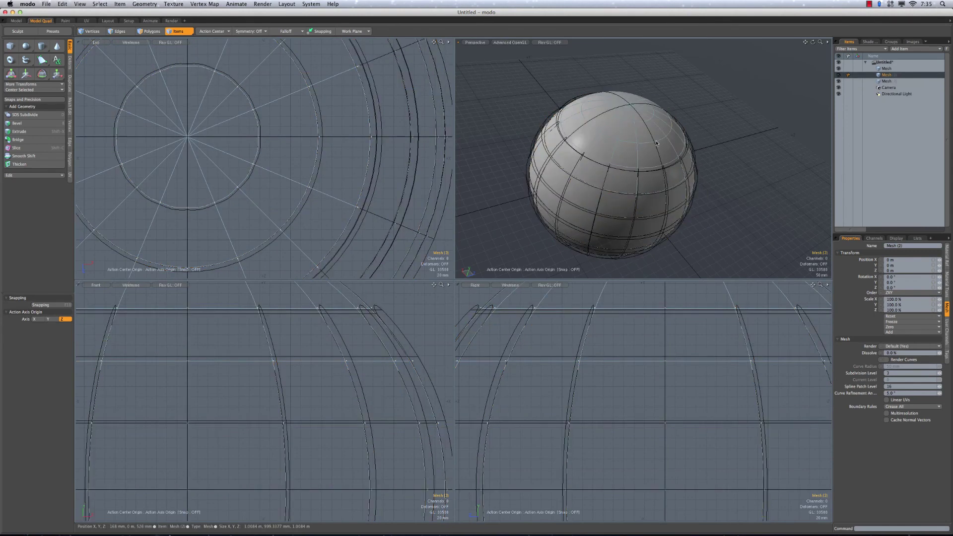
key(m)
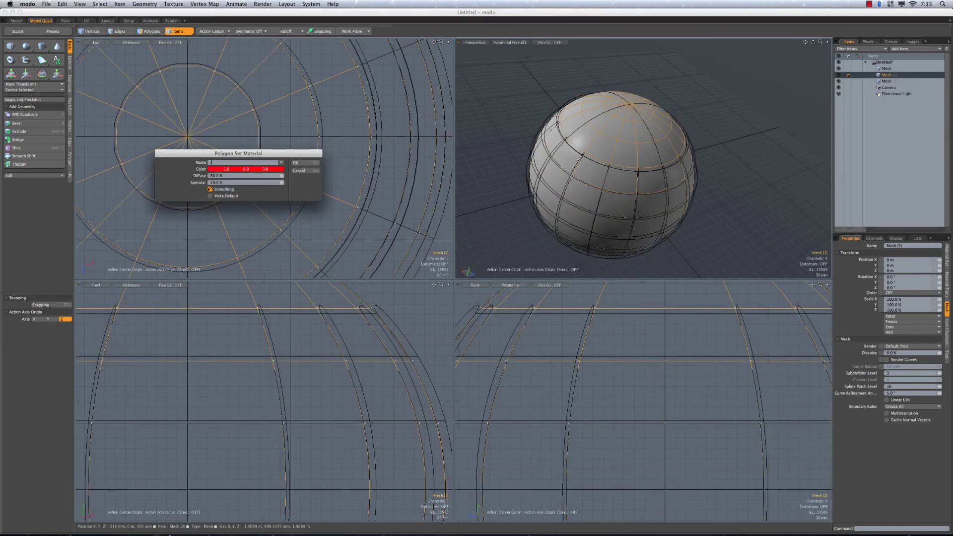
key(Return)
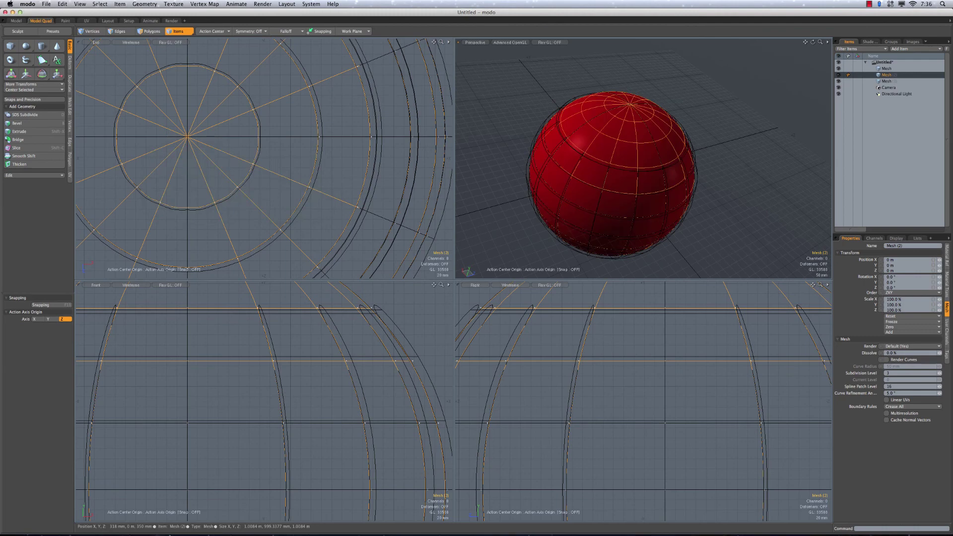
click(716, 95)
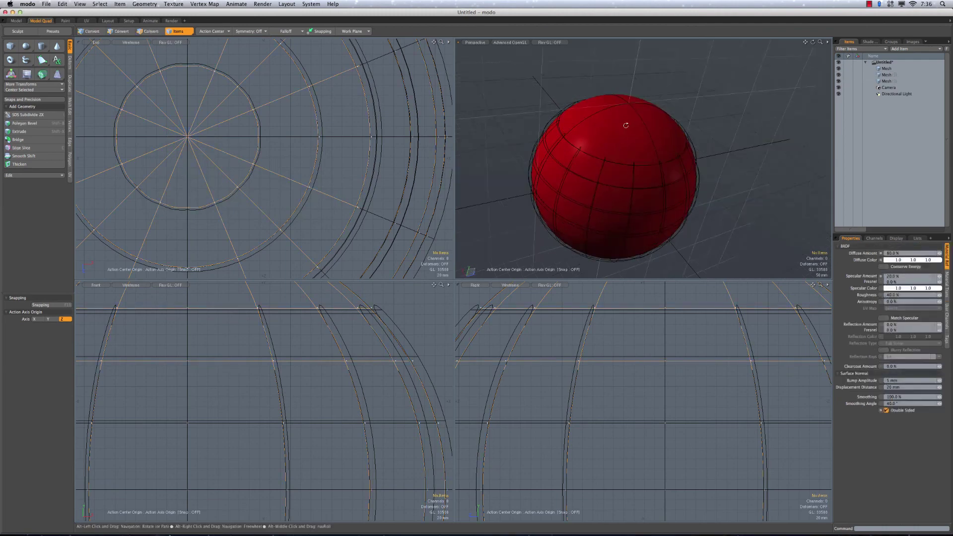
- Shade inactive meshes the same as the active mesh in the perspective view, and hide the guide disc mesh
click(500, 43)
mouse_move(578, 116)
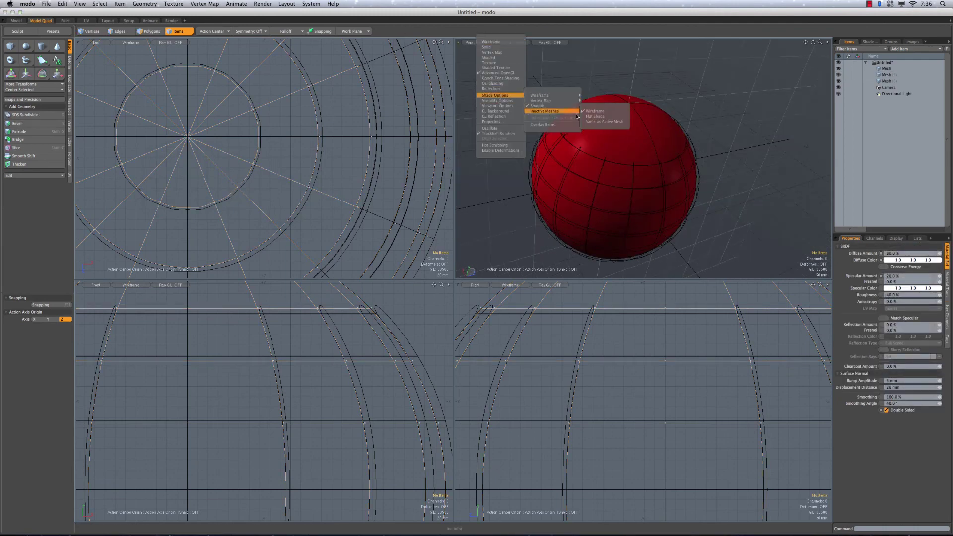
click(604, 122)
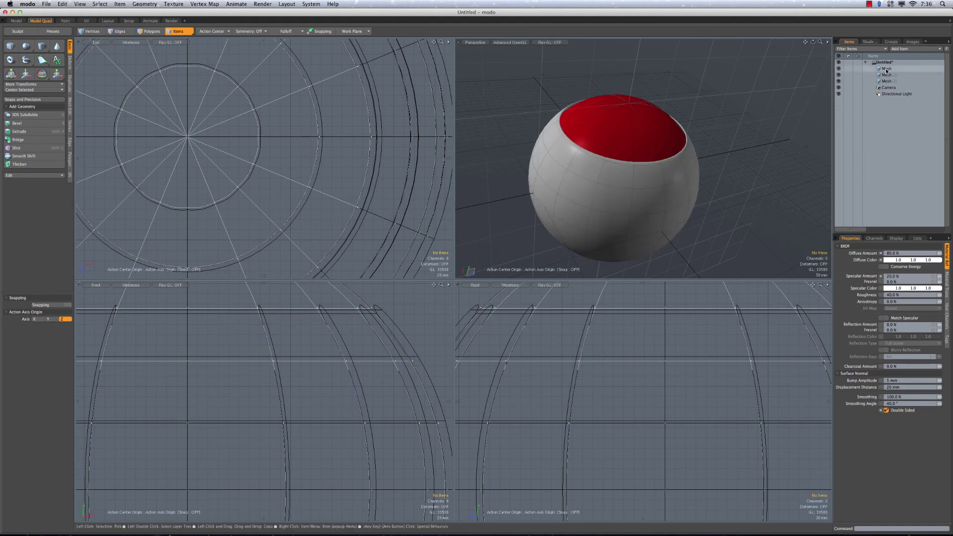
click(838, 68)
alt+drag(616, 159, 709, 122)
- Maximize the perspective view and rotate the red inner sphere inside the shell with the Rotate tool
click(886, 75)
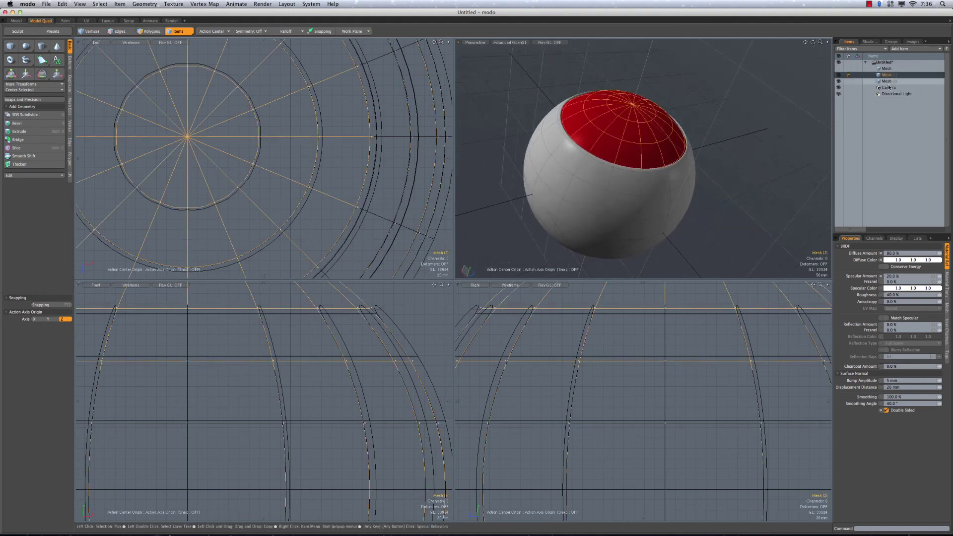
key(e)
key(KP_0)
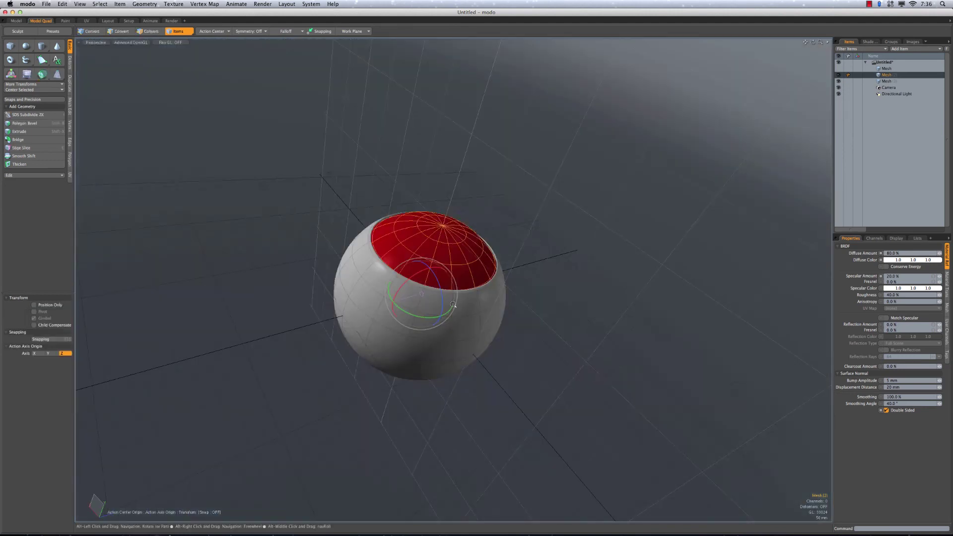
ctrl+alt+drag(446, 306, 551, 294)
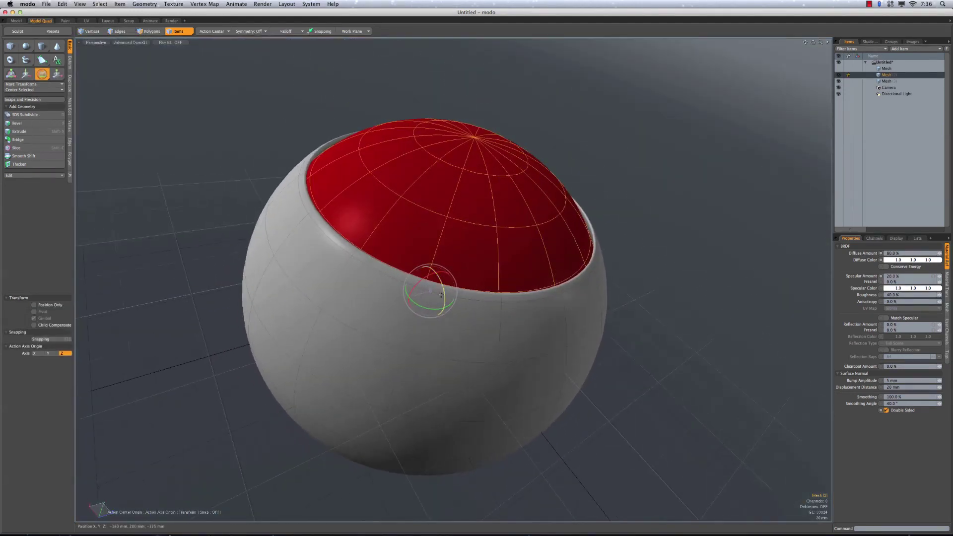
drag(435, 296, 412, 310)
- Examine from several angles how the rotated red sphere fits against the rim of the shell
ctrl+alt+drag(323, 155, 553, 161)
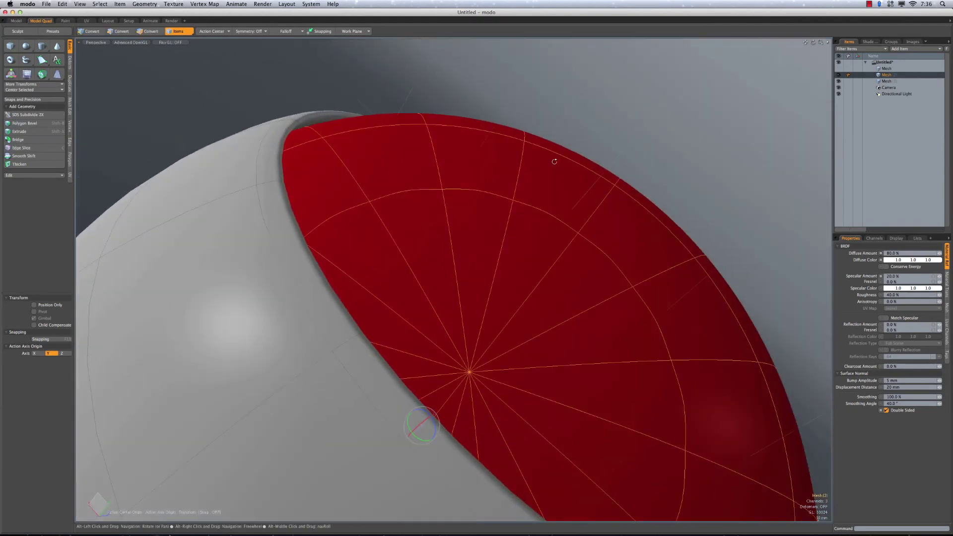
ctrl+alt+drag(447, 231, 427, 232)
alt+drag(494, 202, 461, 187)
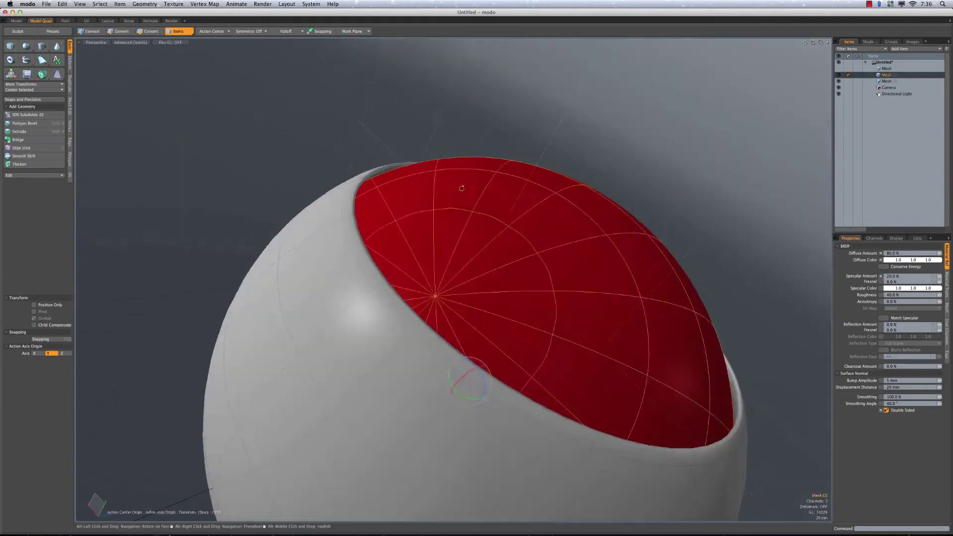
ctrl+alt+drag(665, 277, 581, 251)
alt+shift+drag(581, 251, 416, 247)
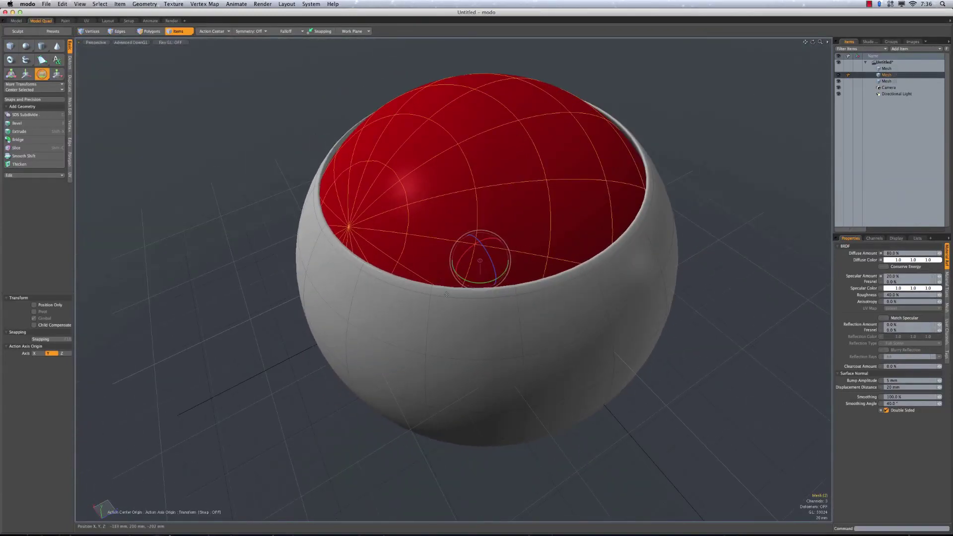
alt+drag(467, 289, 511, 308)
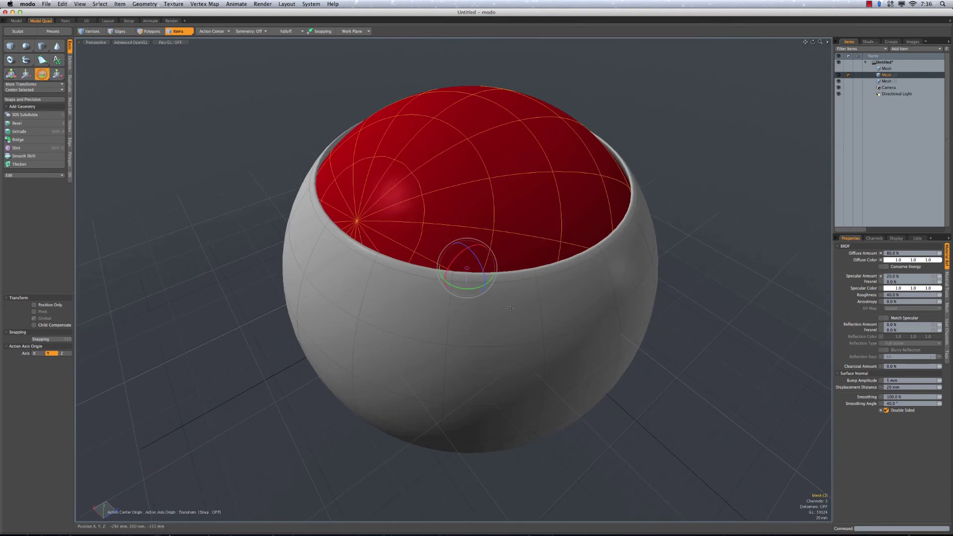
alt+drag(595, 374, 602, 325)
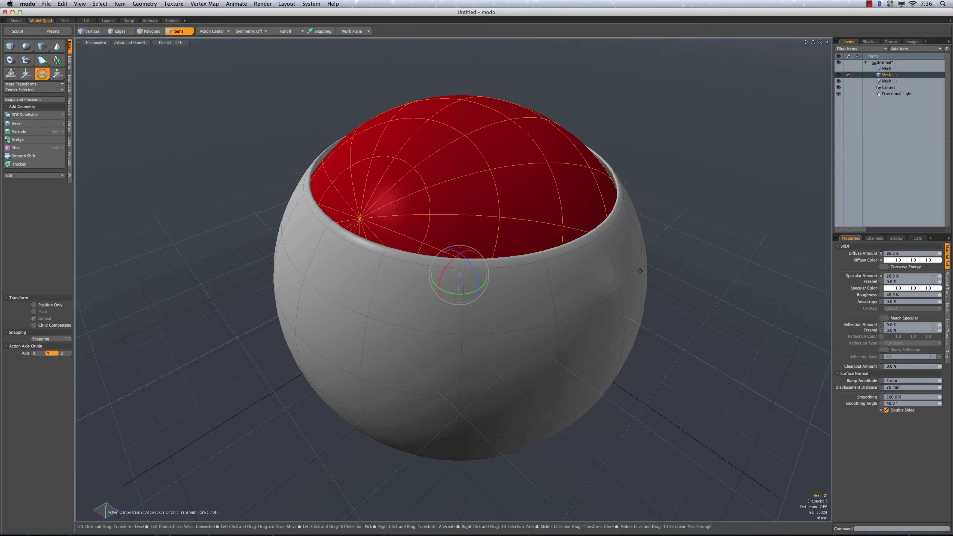
alt+drag(574, 320, 512, 334)
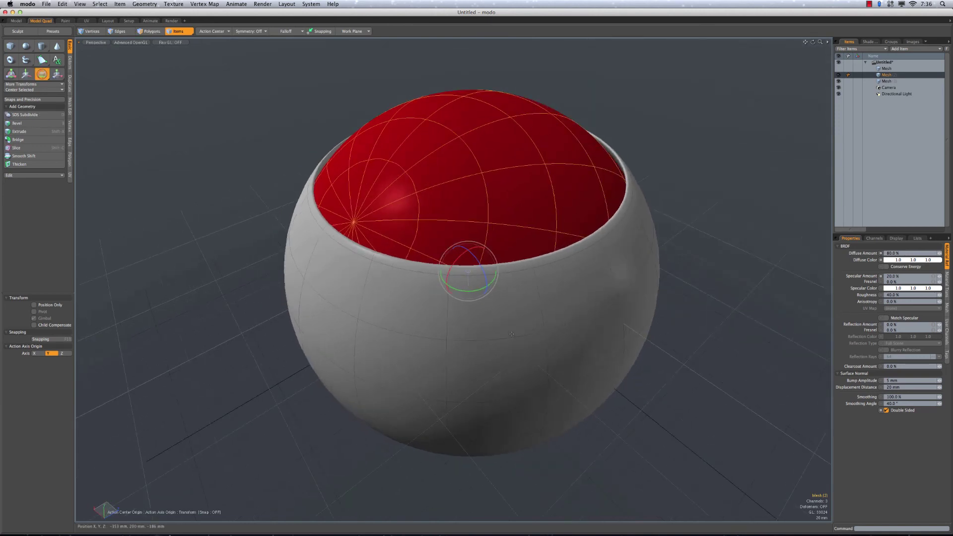